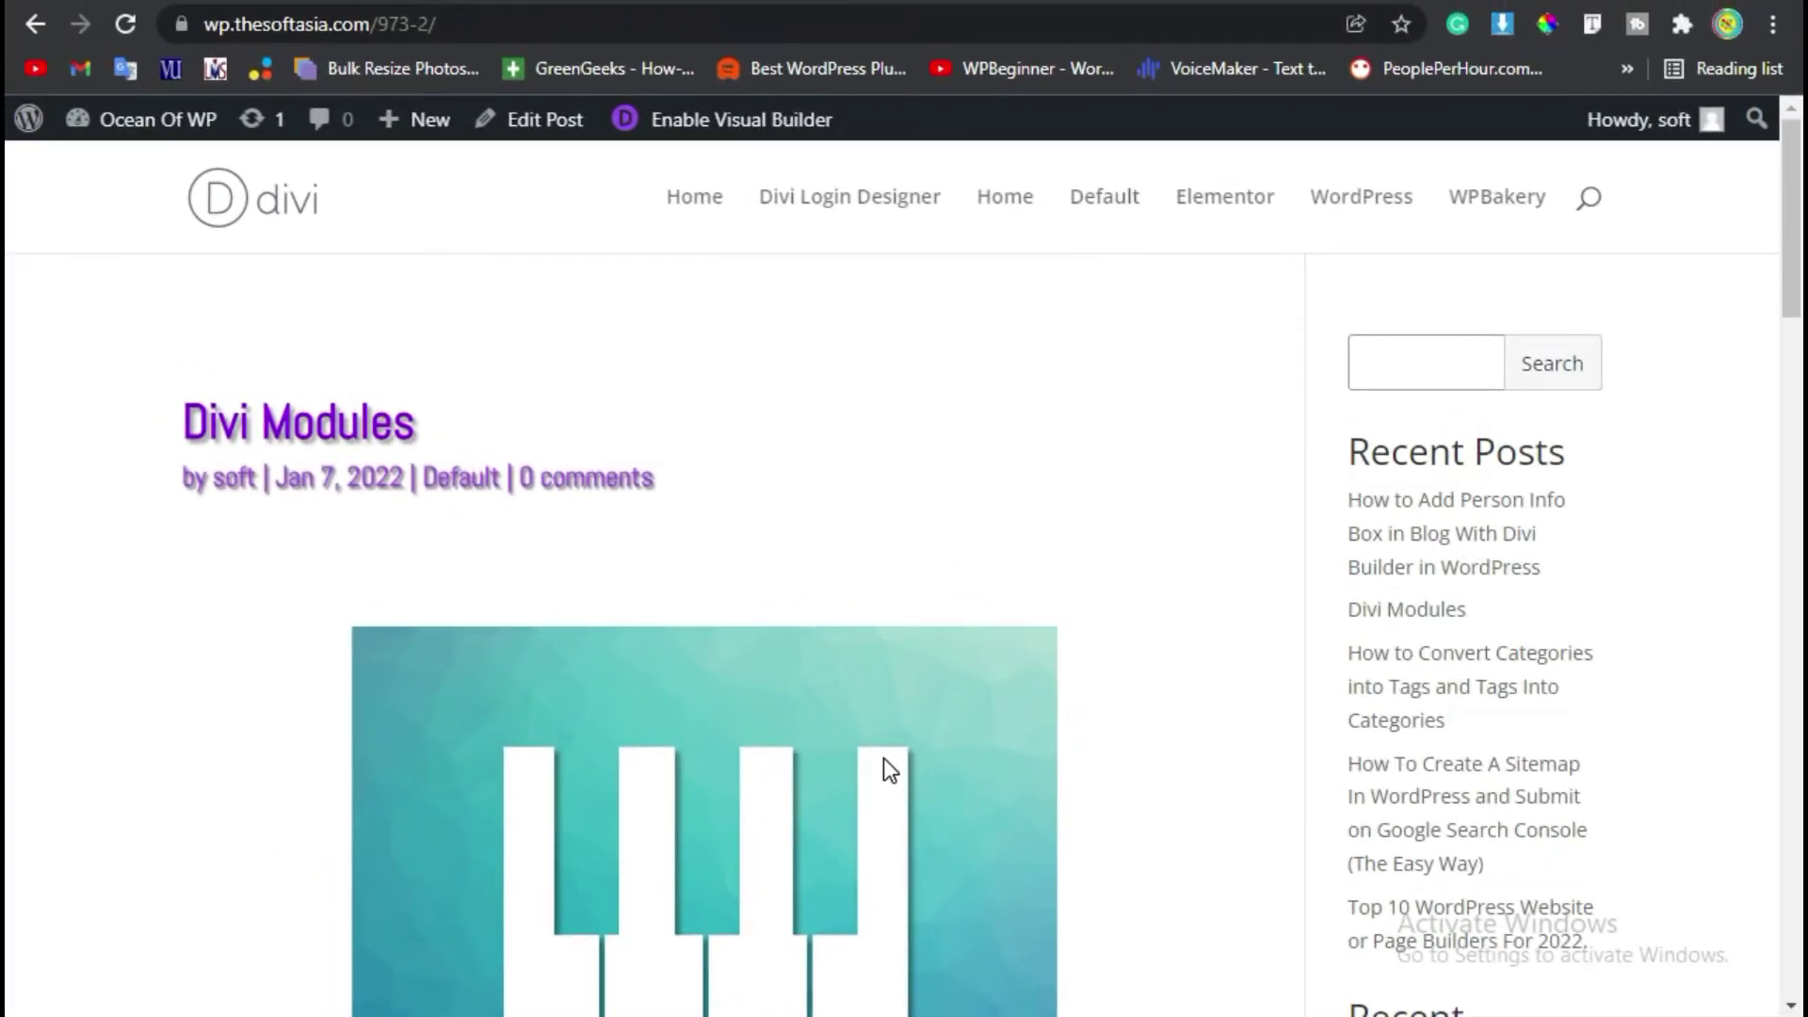
# Step: From the admin dashboard, open the Person Info Box post with Edit With Divi
pyautogui.scroll(-15, 612, 660)
pyautogui.scroll(-5, 614, 663)
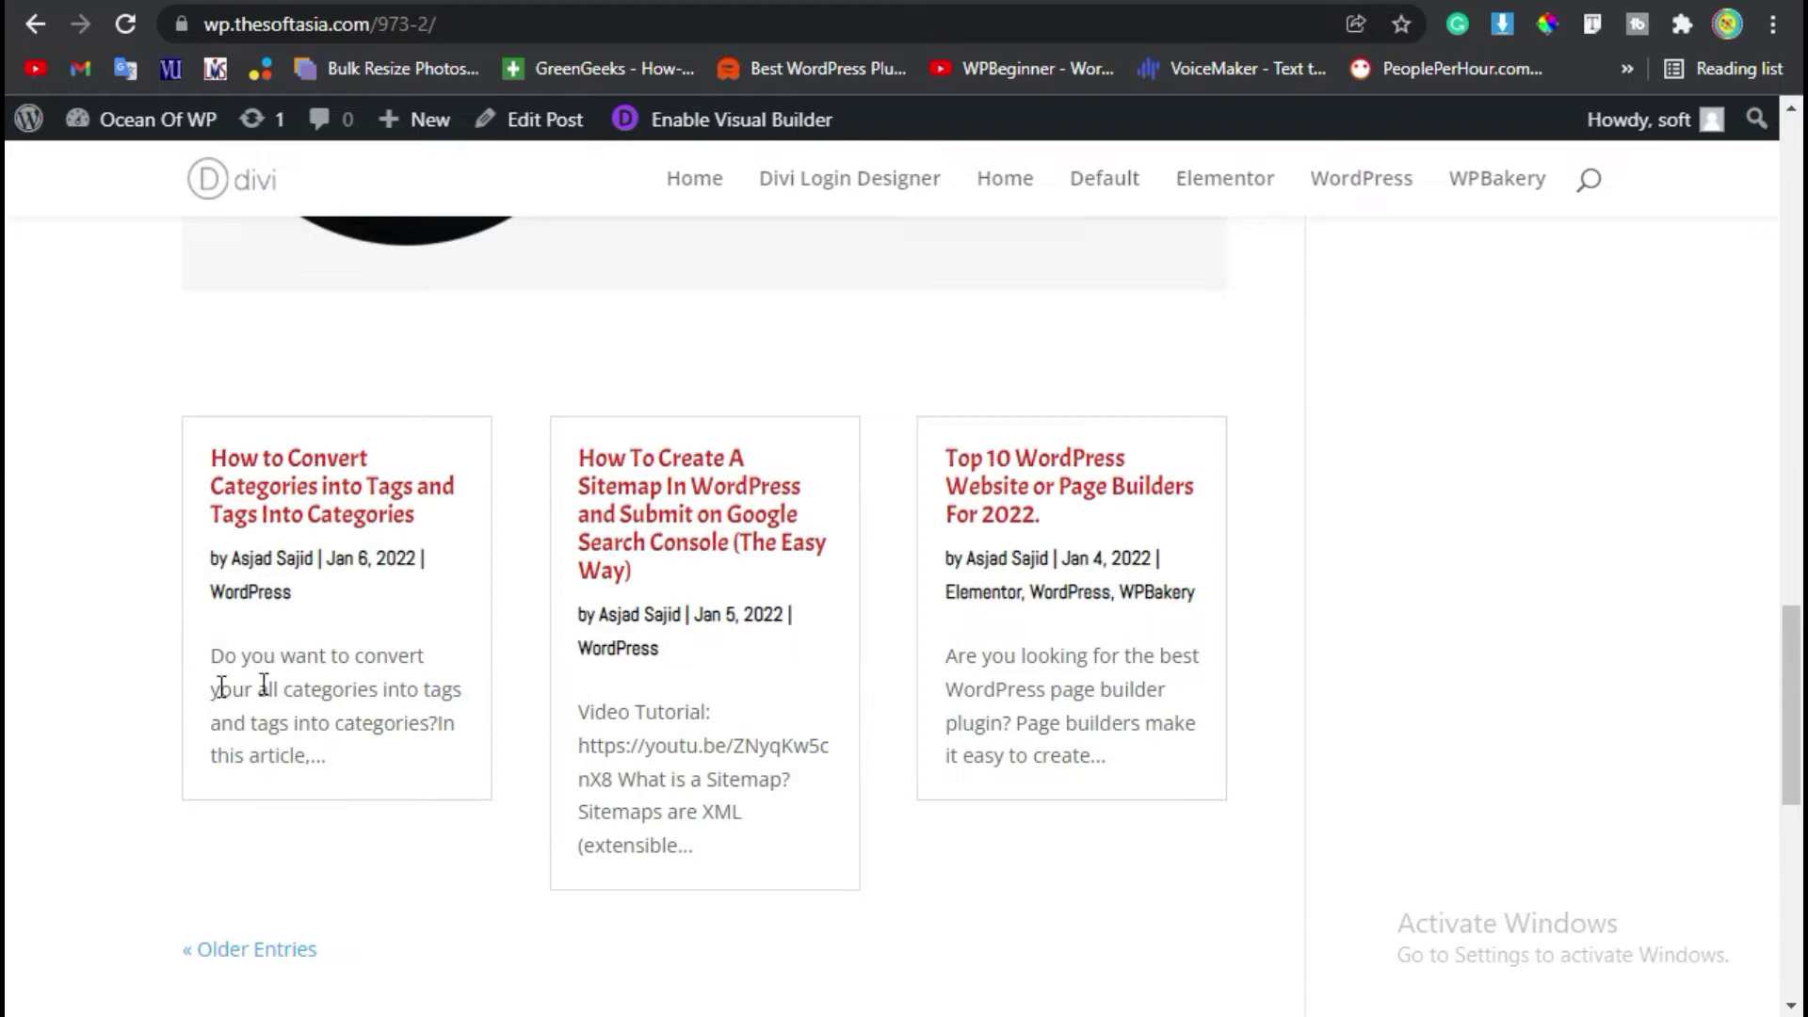
pyautogui.moveTo(113, 123)
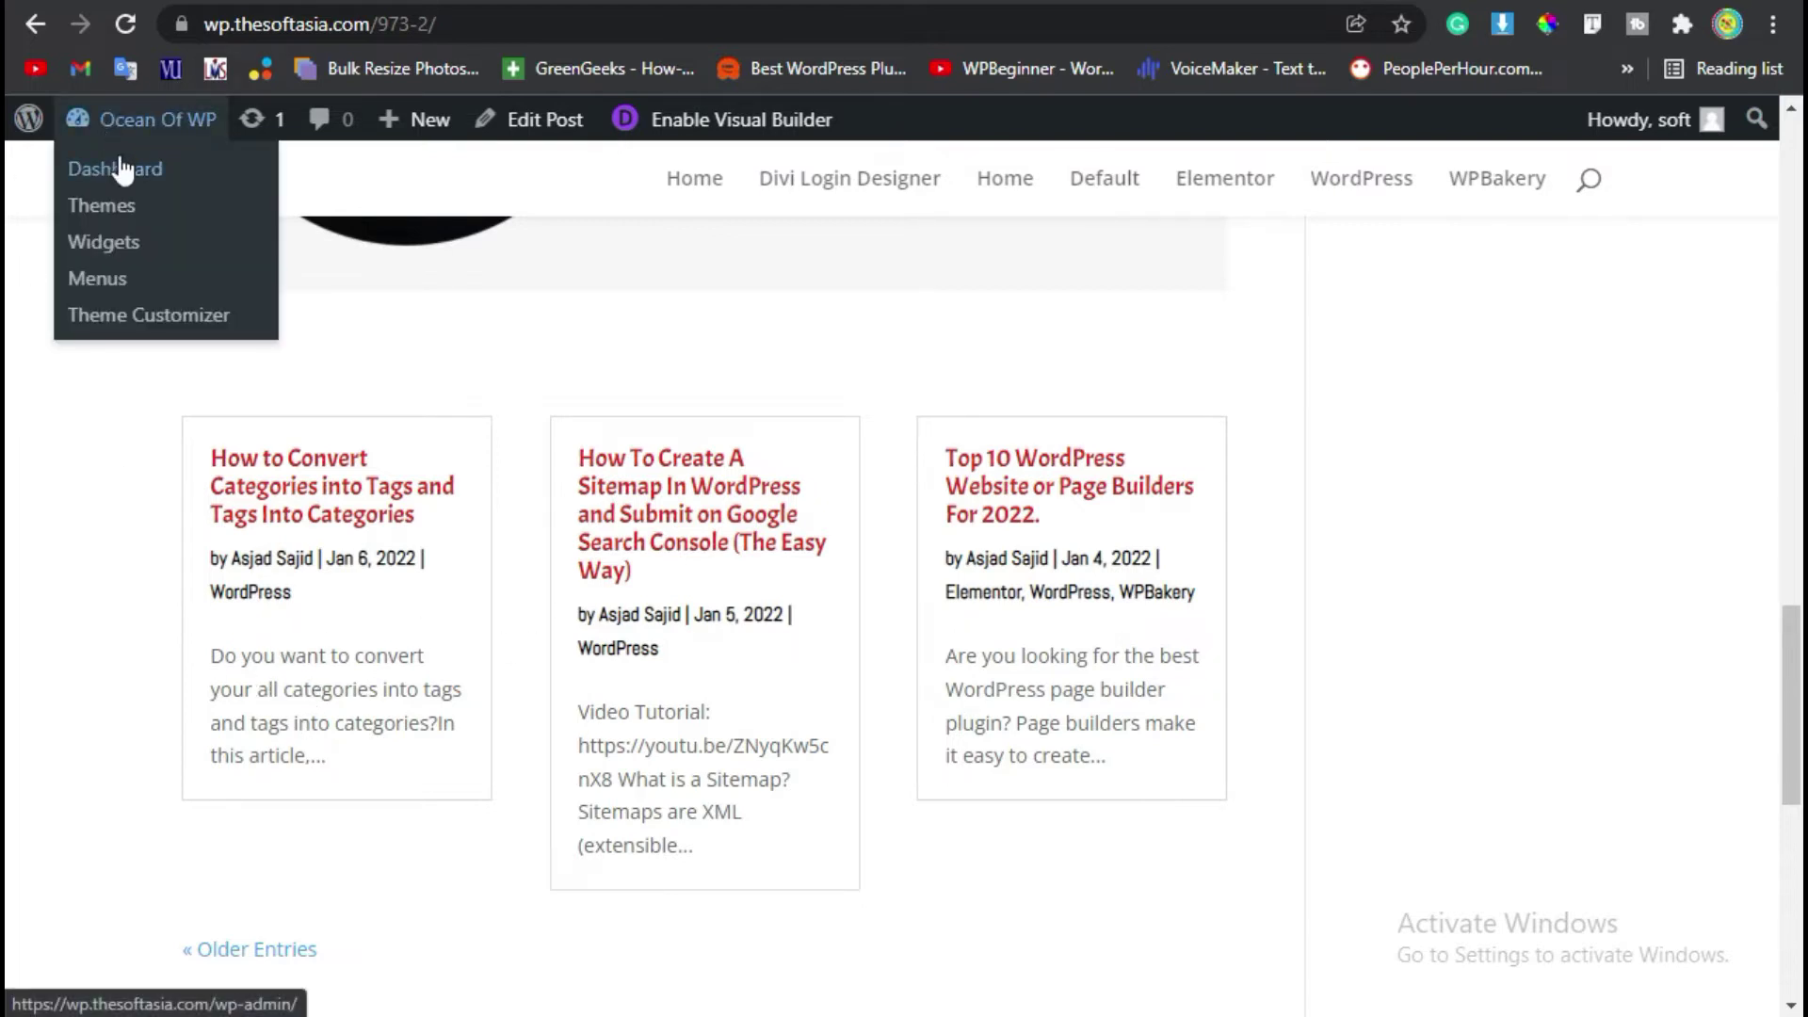
pyautogui.click(119, 167)
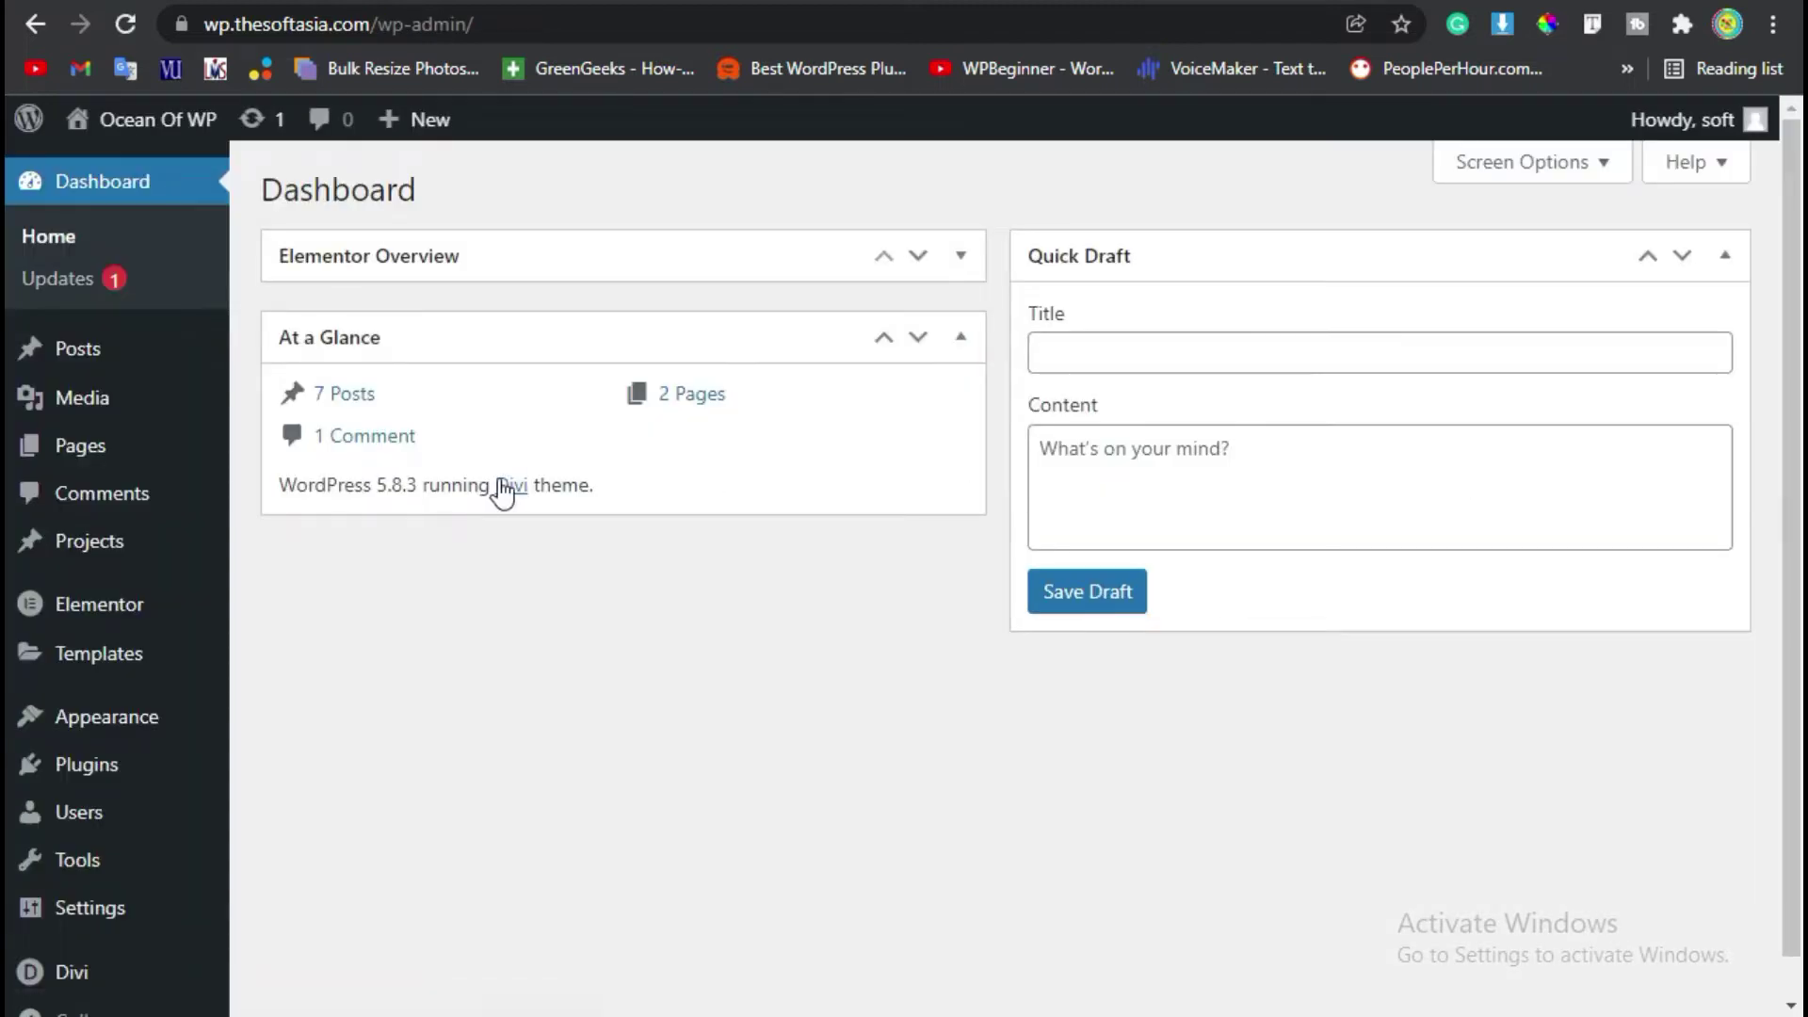
pyautogui.moveTo(50, 351)
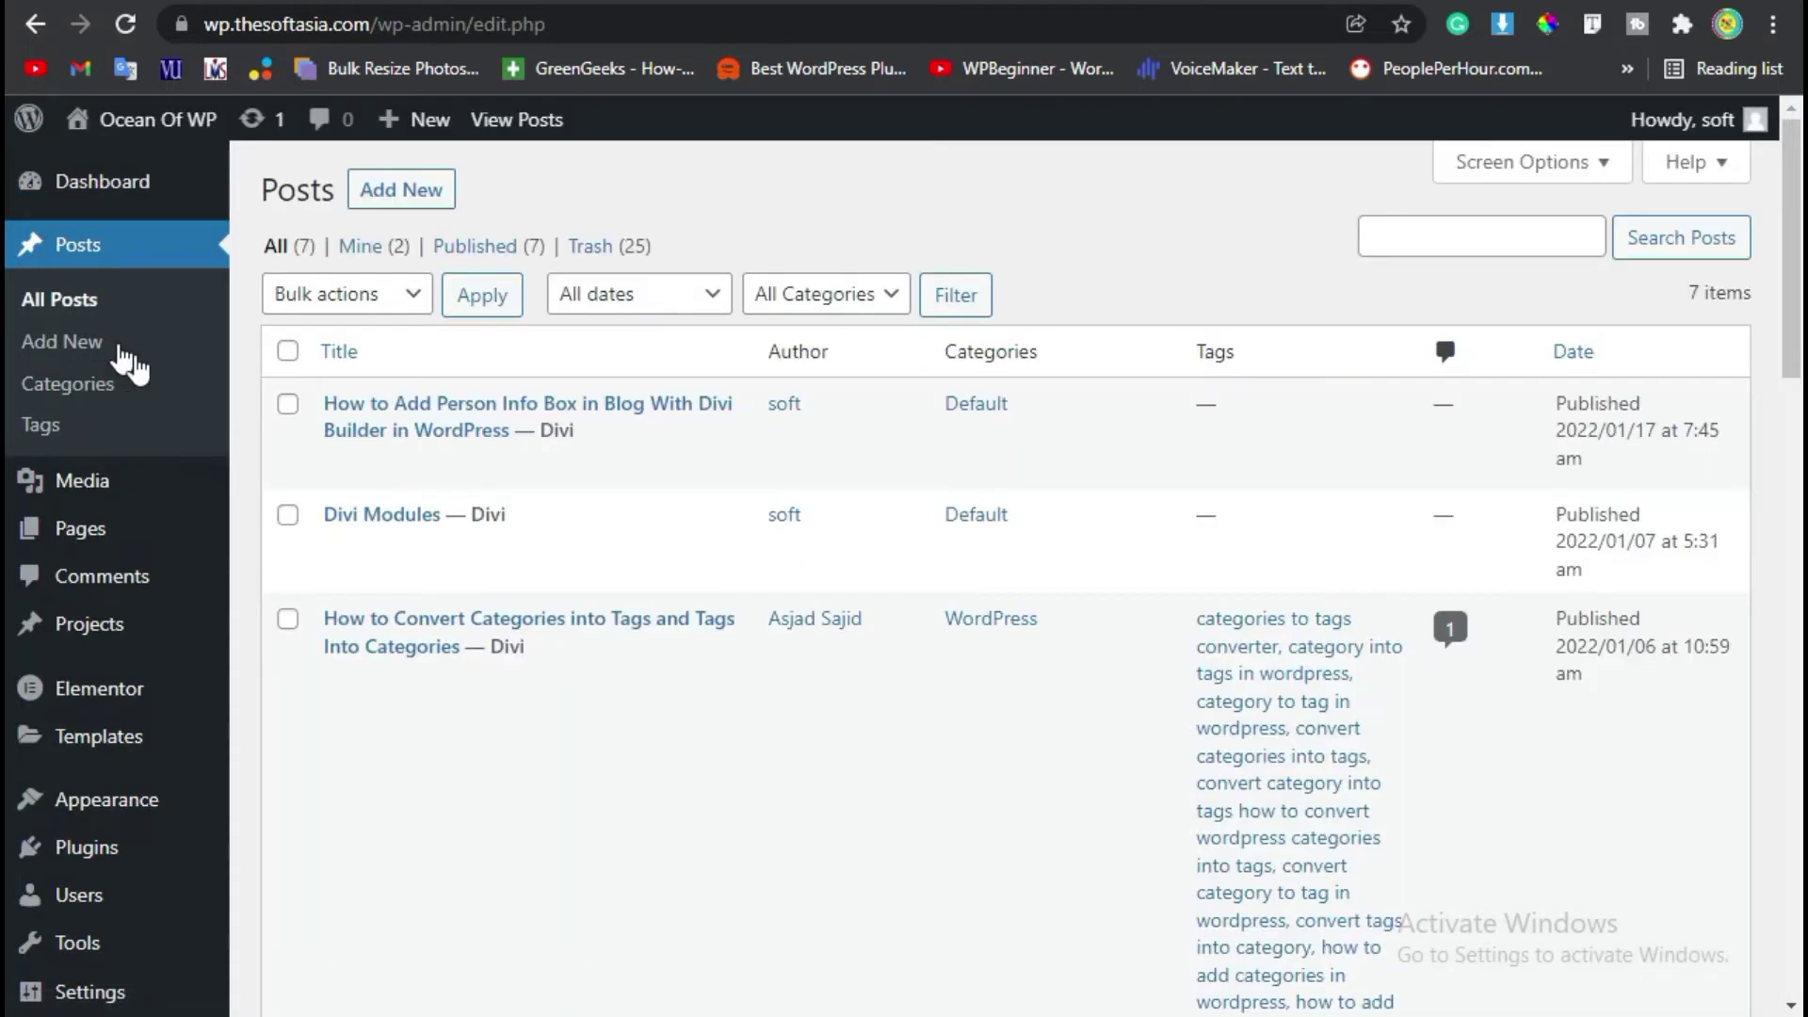
pyautogui.moveTo(612, 471)
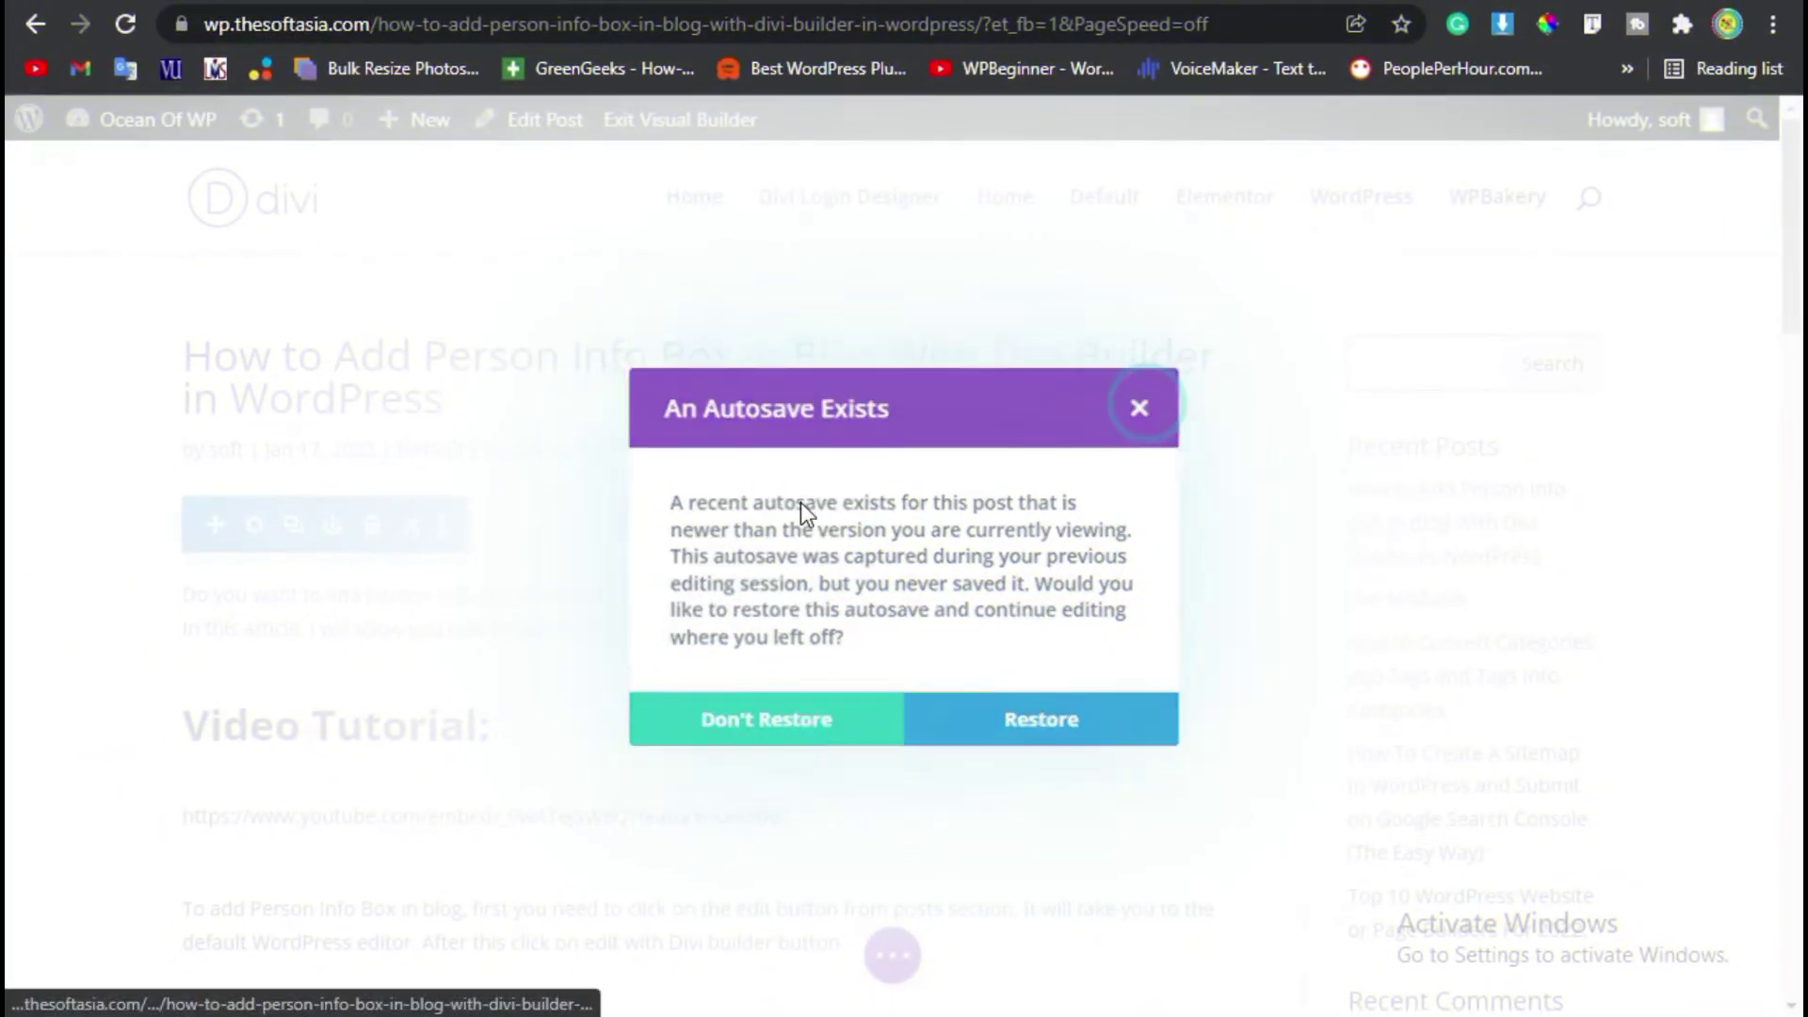
# Step: Delete the widget section below the article
pyautogui.scroll(-20, 744, 519)
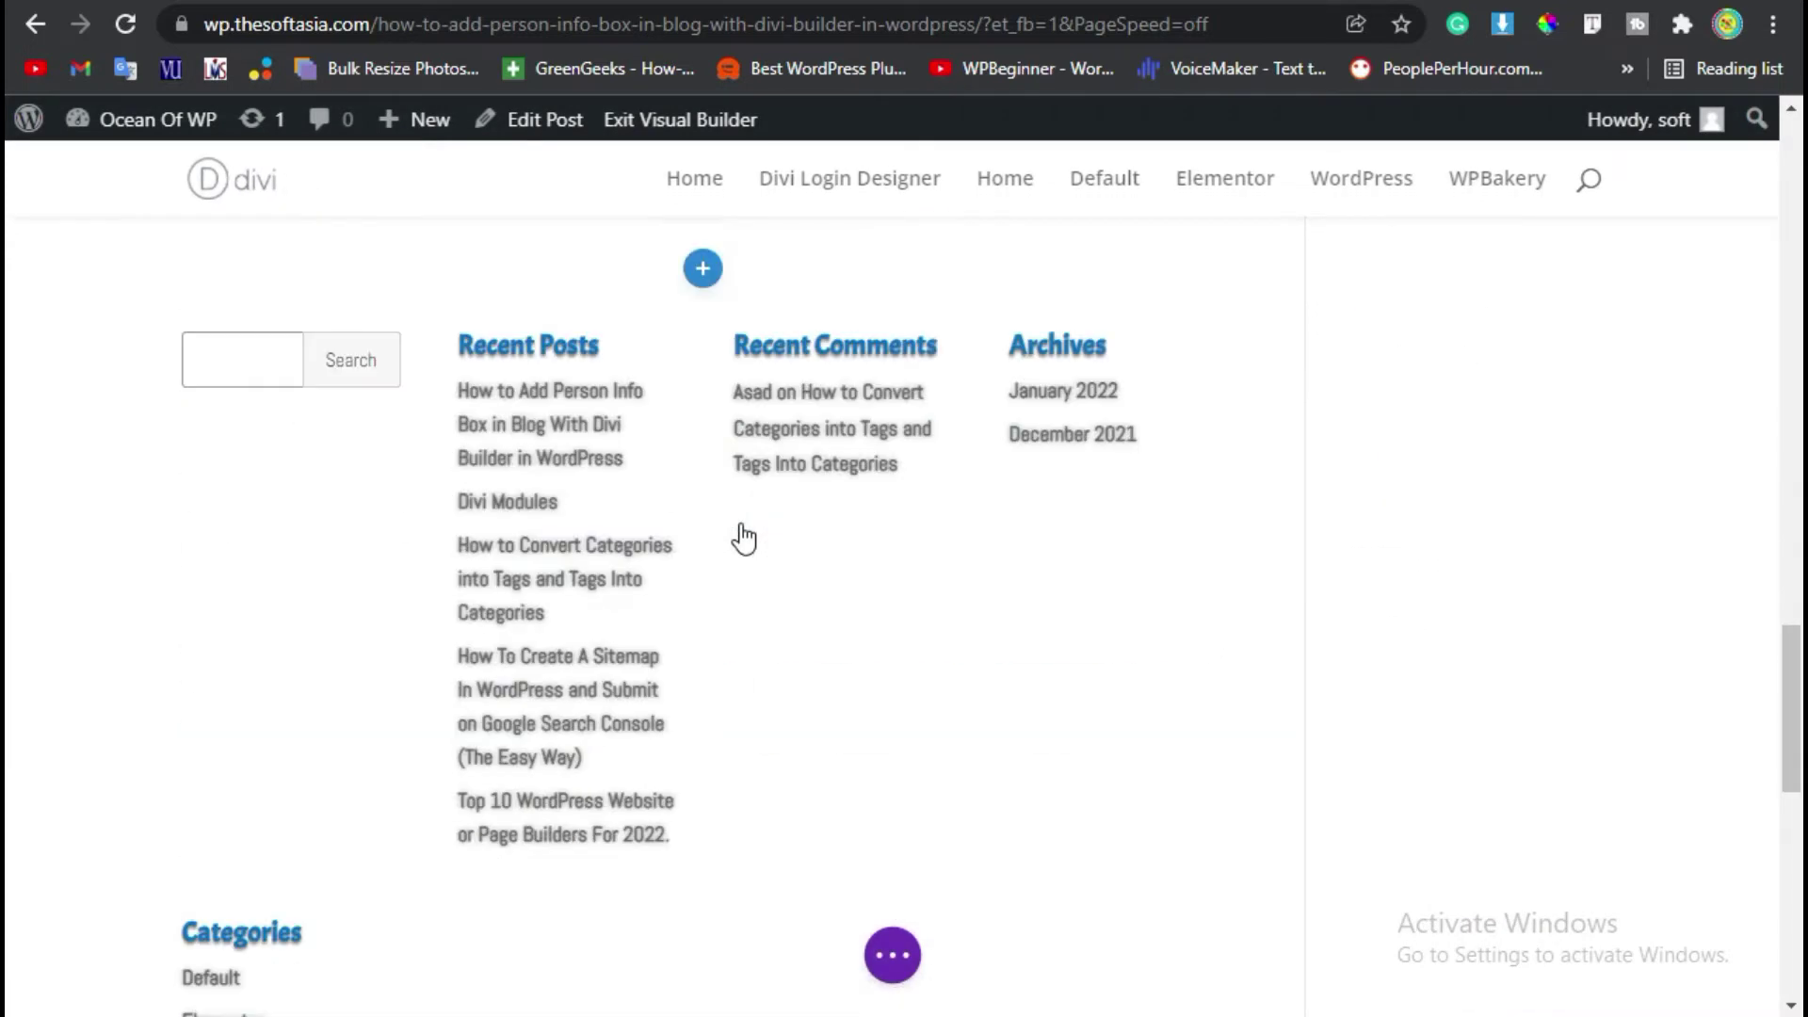
pyautogui.scroll(-8, 744, 538)
pyautogui.scroll(12, 744, 539)
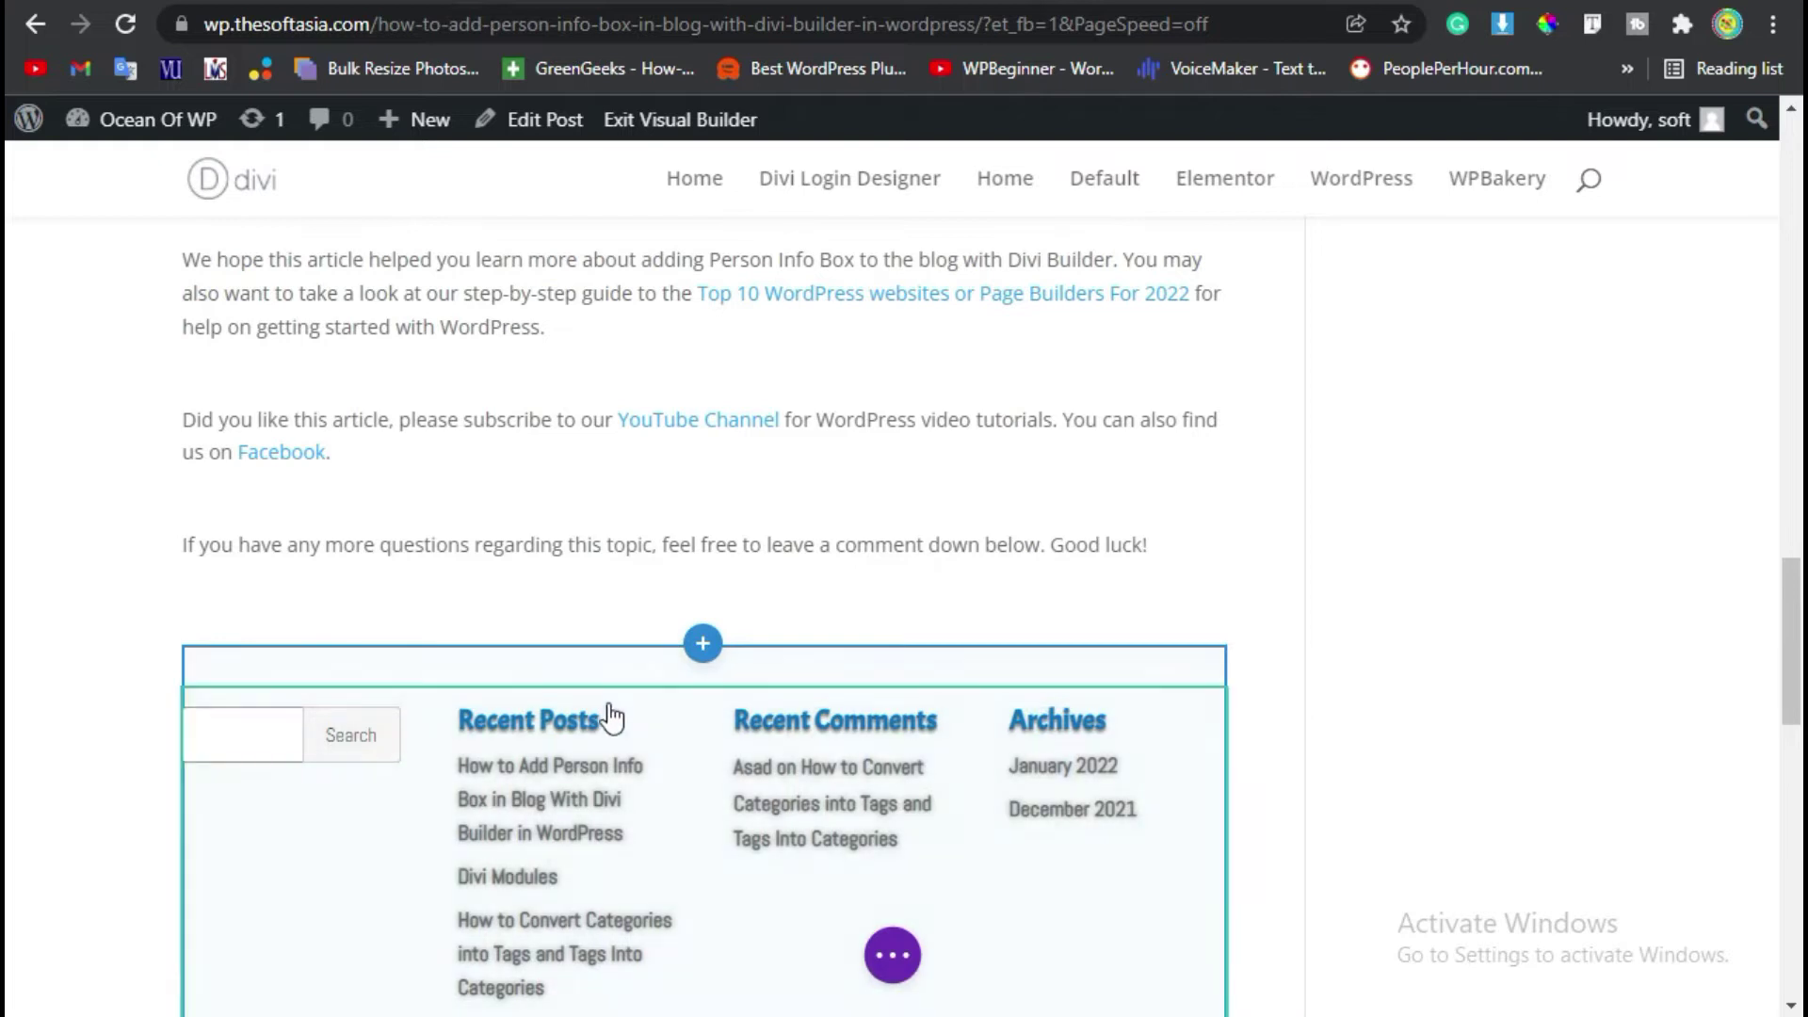
pyautogui.click(608, 702)
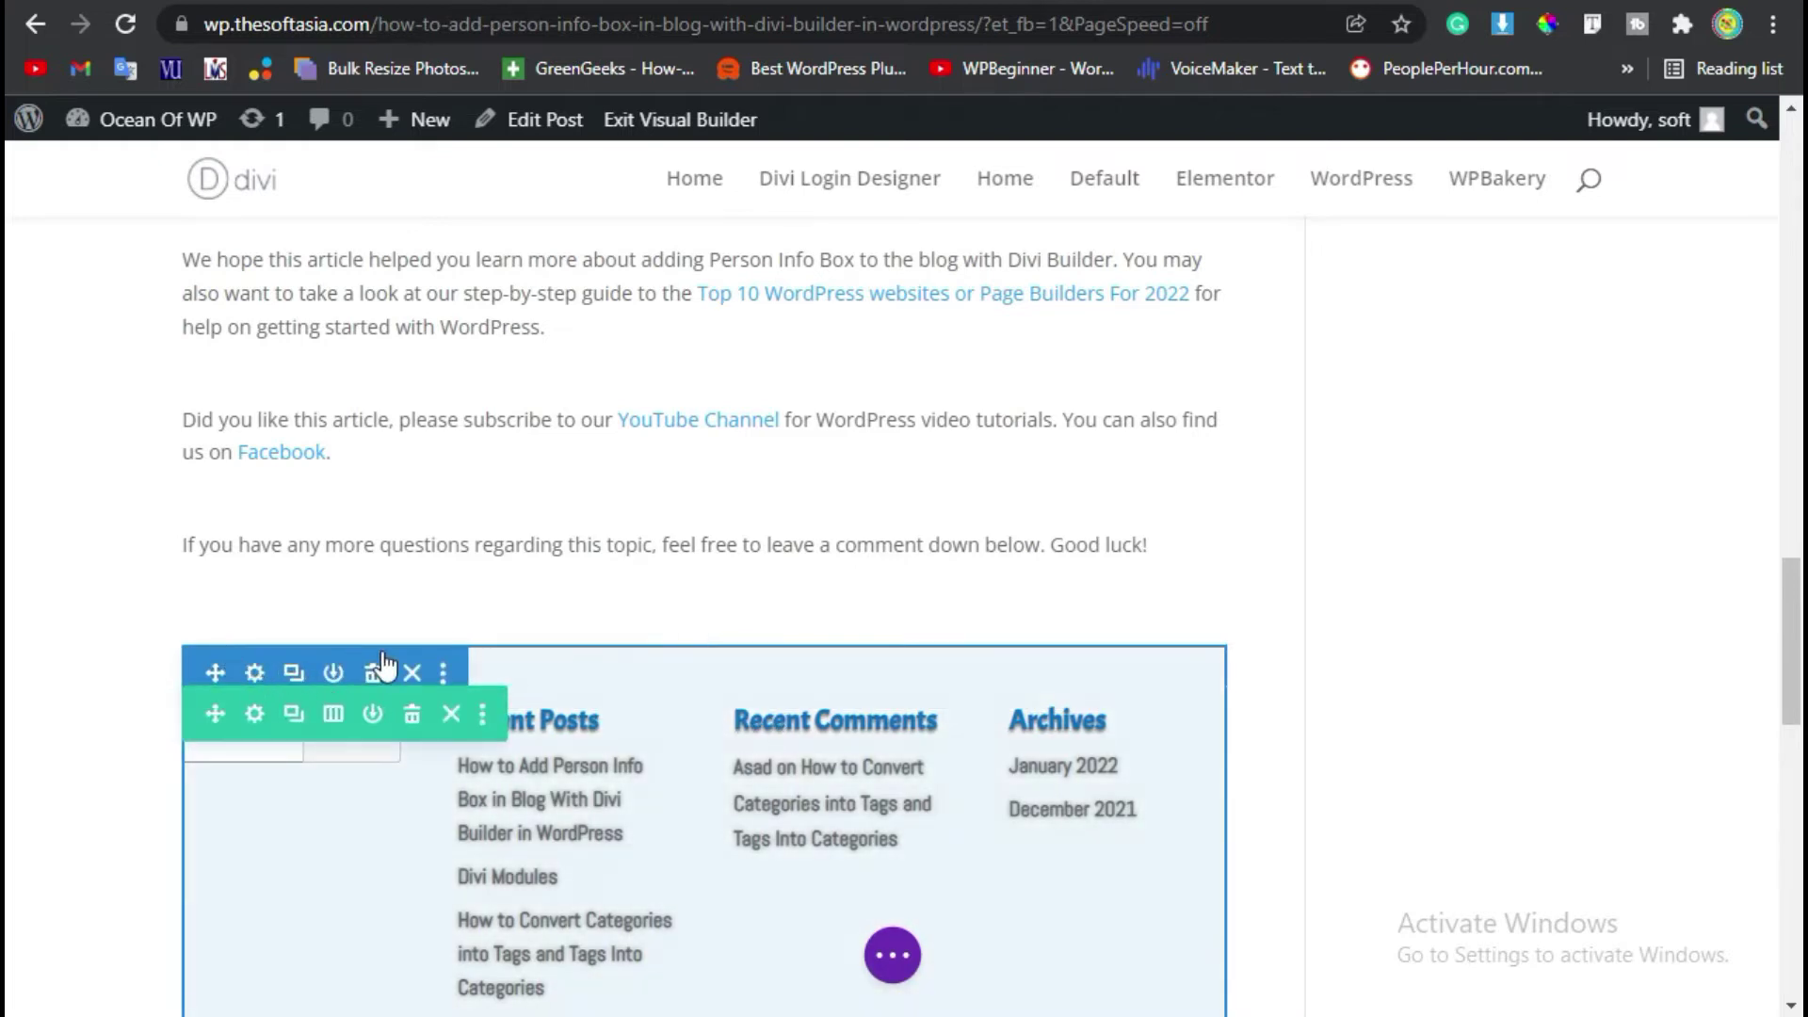
pyautogui.click(374, 675)
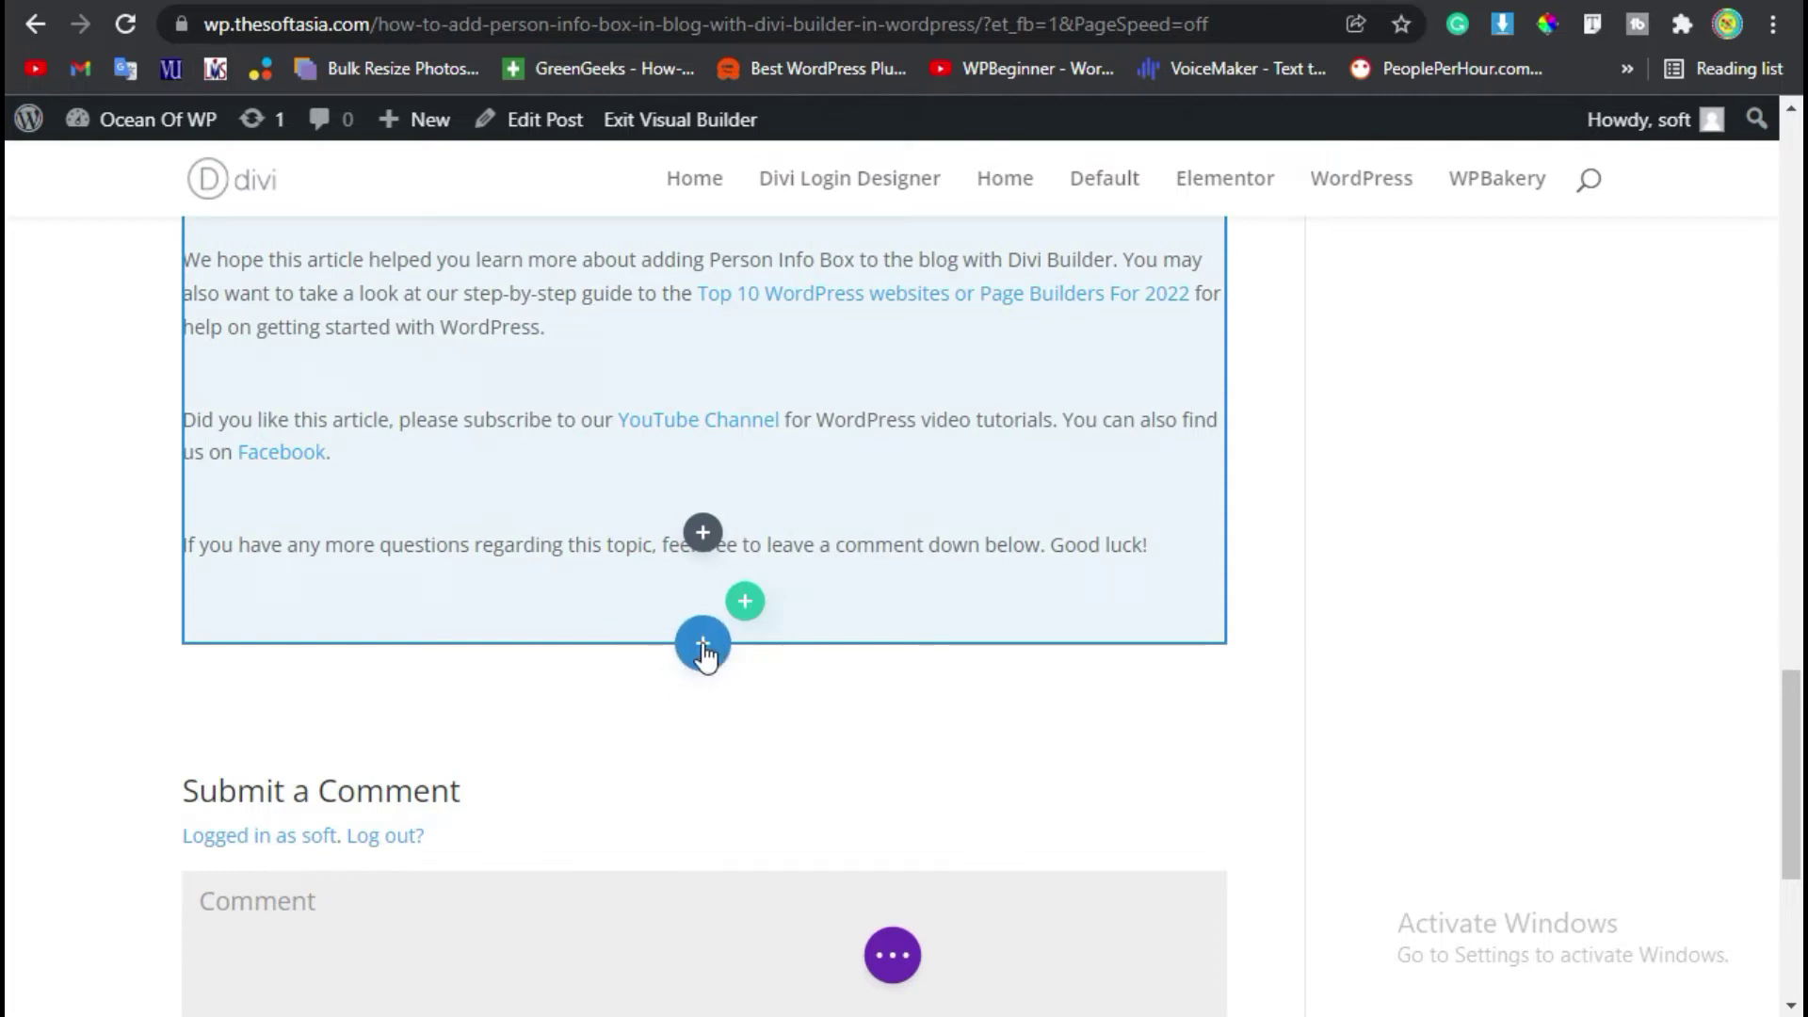
# Step: Insert a Regular section after the article with a one-column row
pyautogui.click(704, 646)
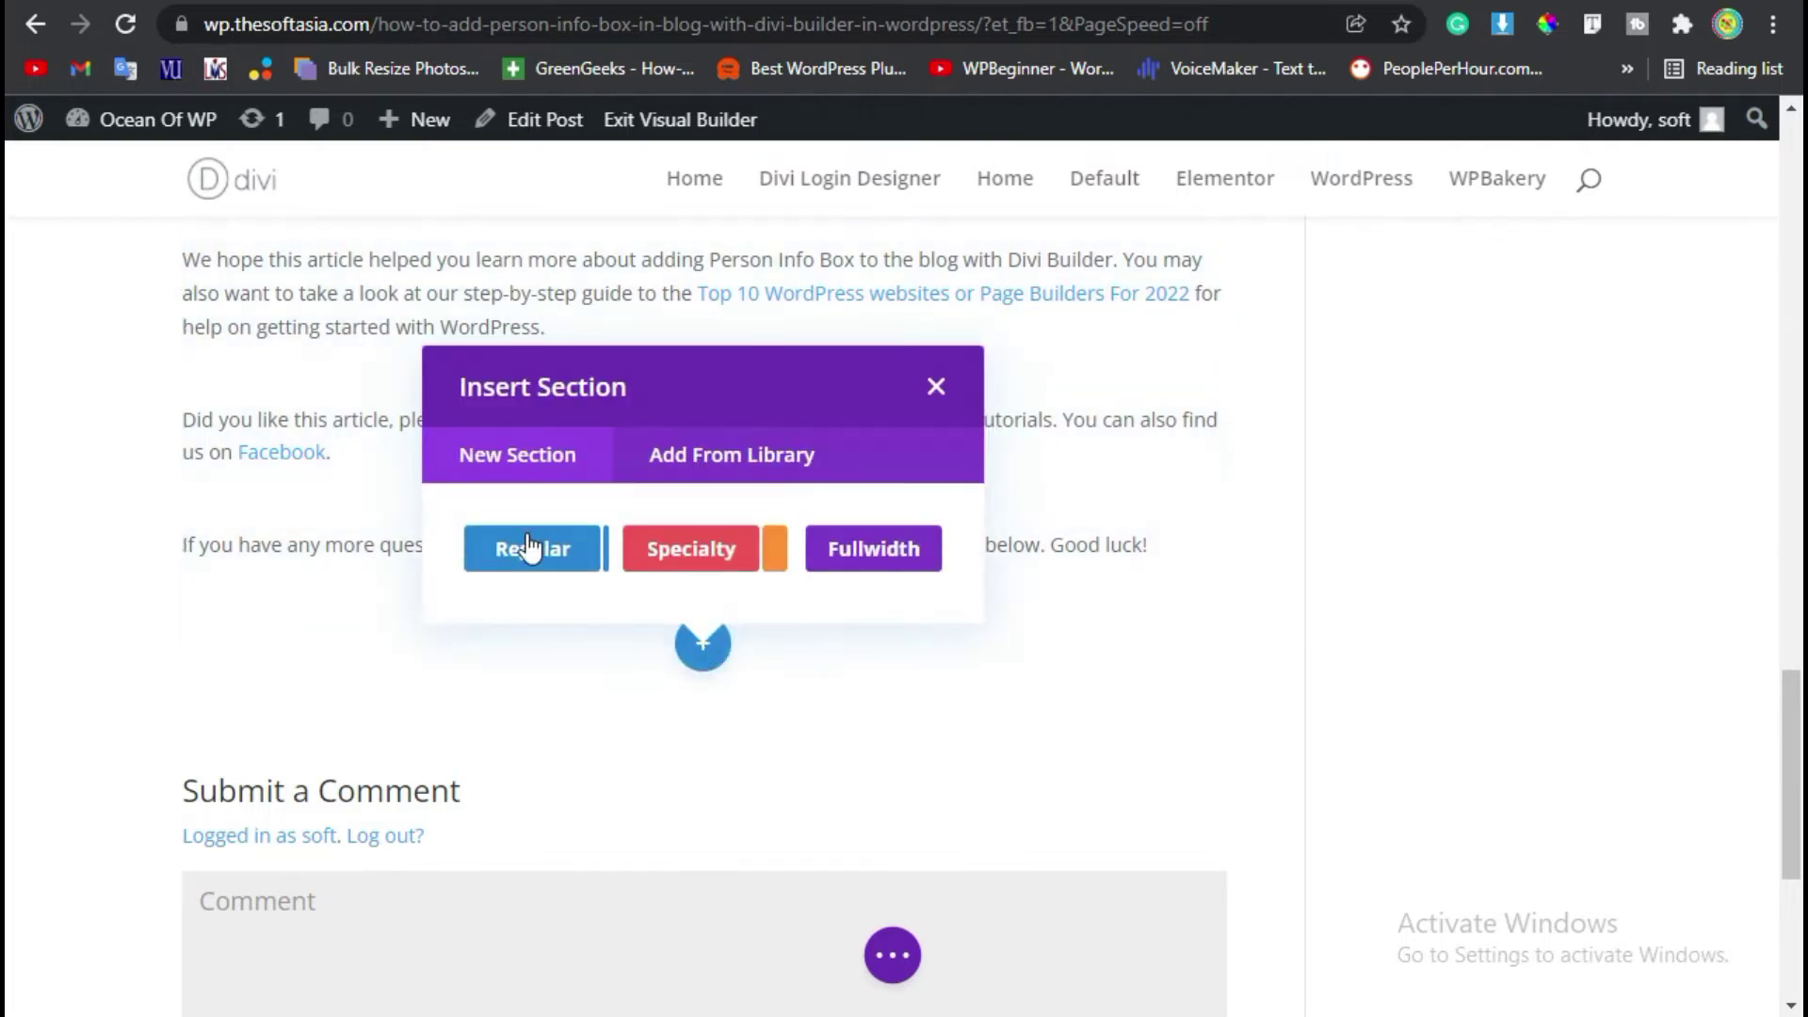
pyautogui.click(530, 548)
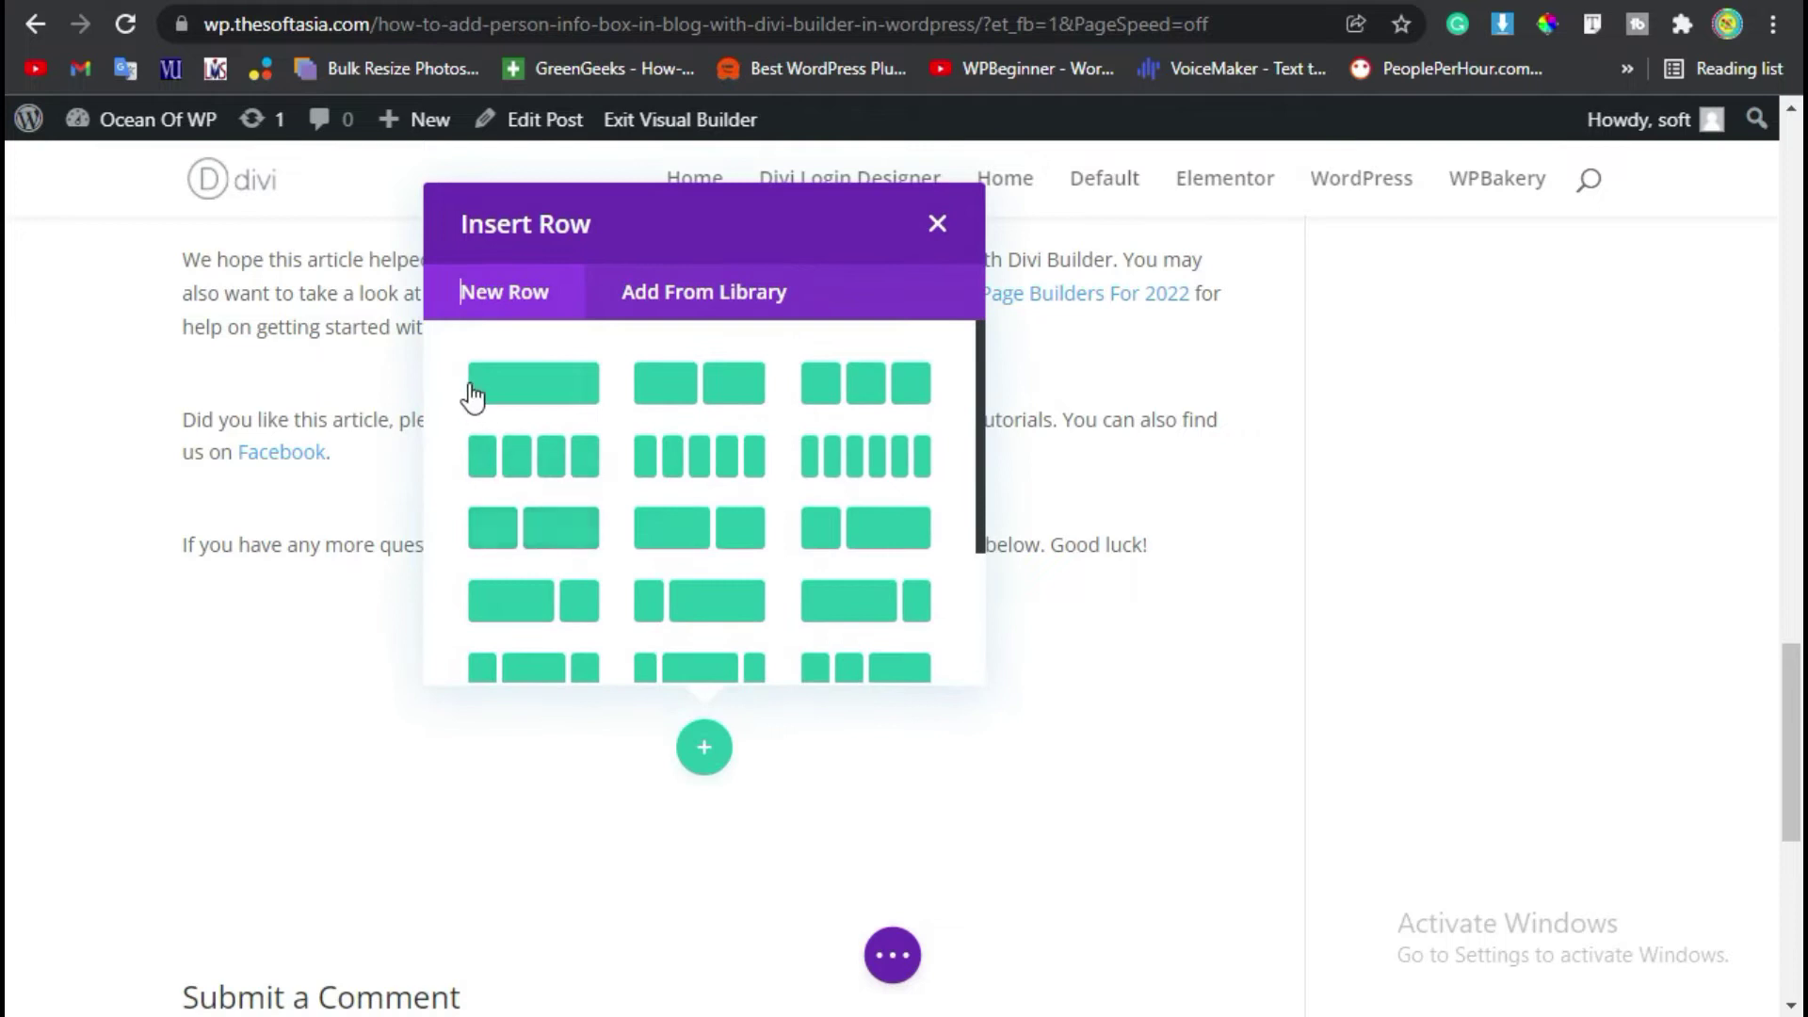
pyautogui.click(533, 386)
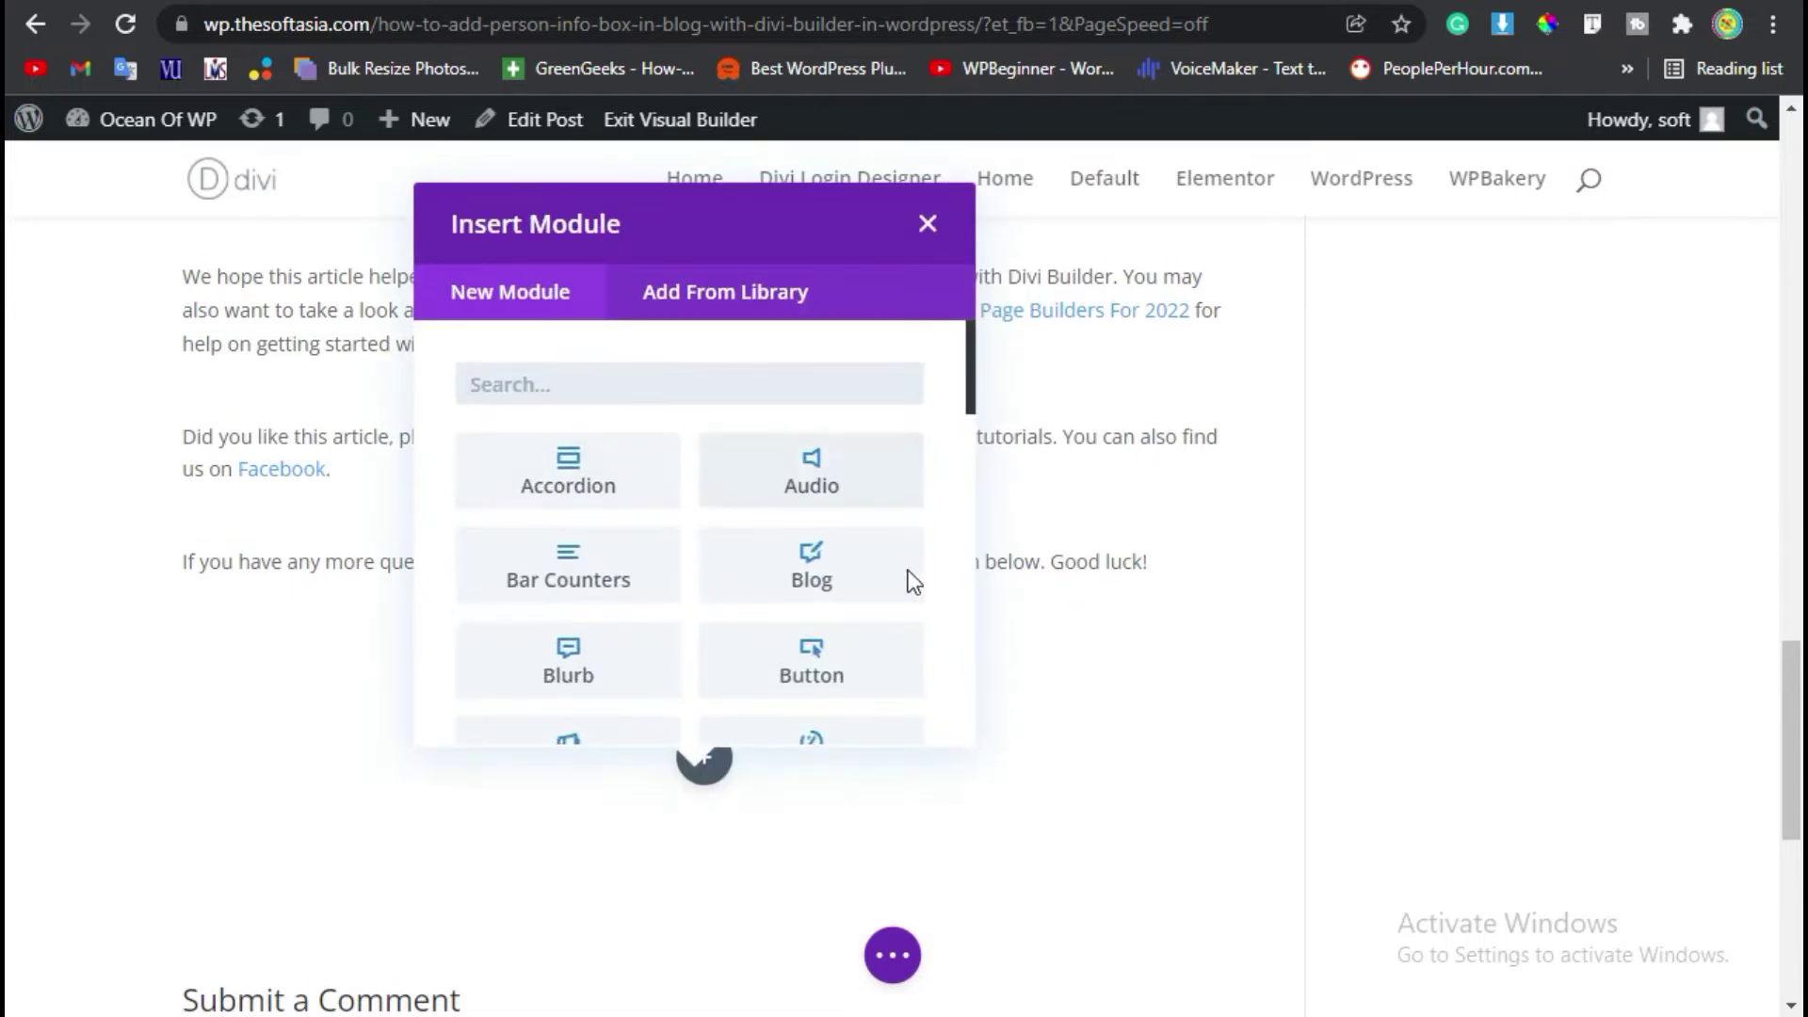
# Step: Add a Blog module showing Posts from the WordPress category only
pyautogui.click(850, 581)
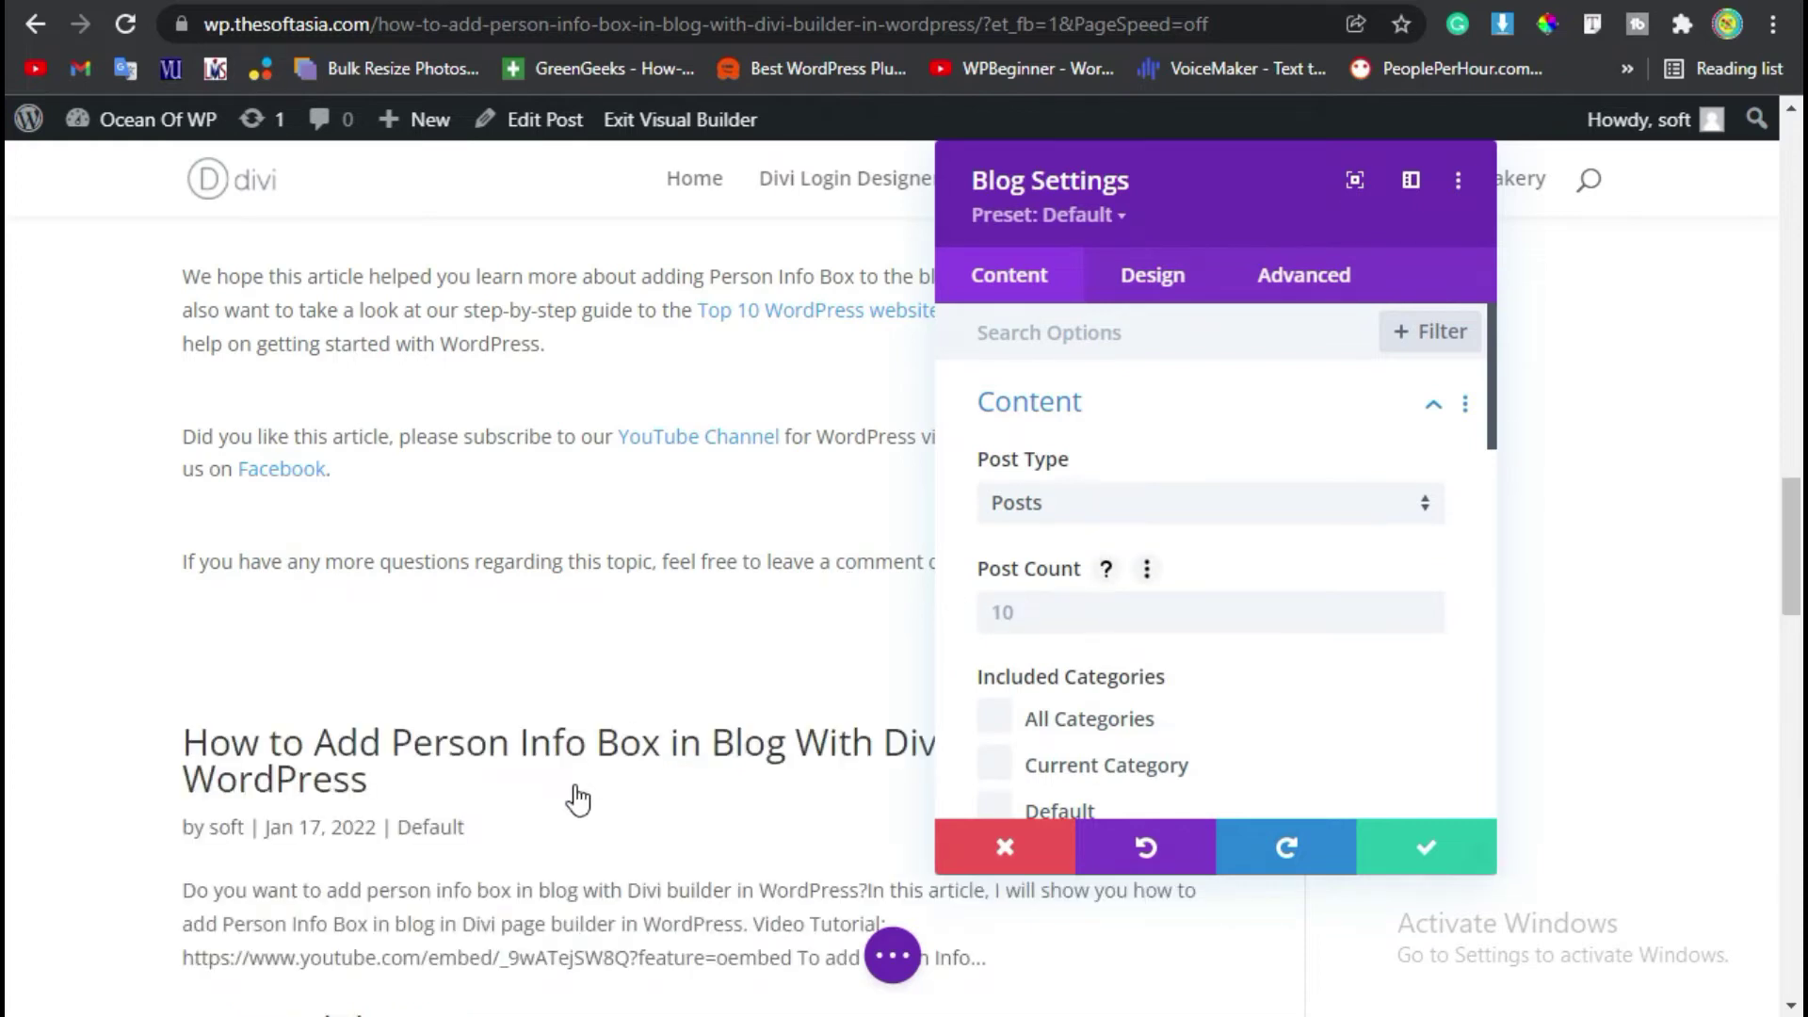
pyautogui.scroll(-4, 787, 743)
pyautogui.click(1091, 508)
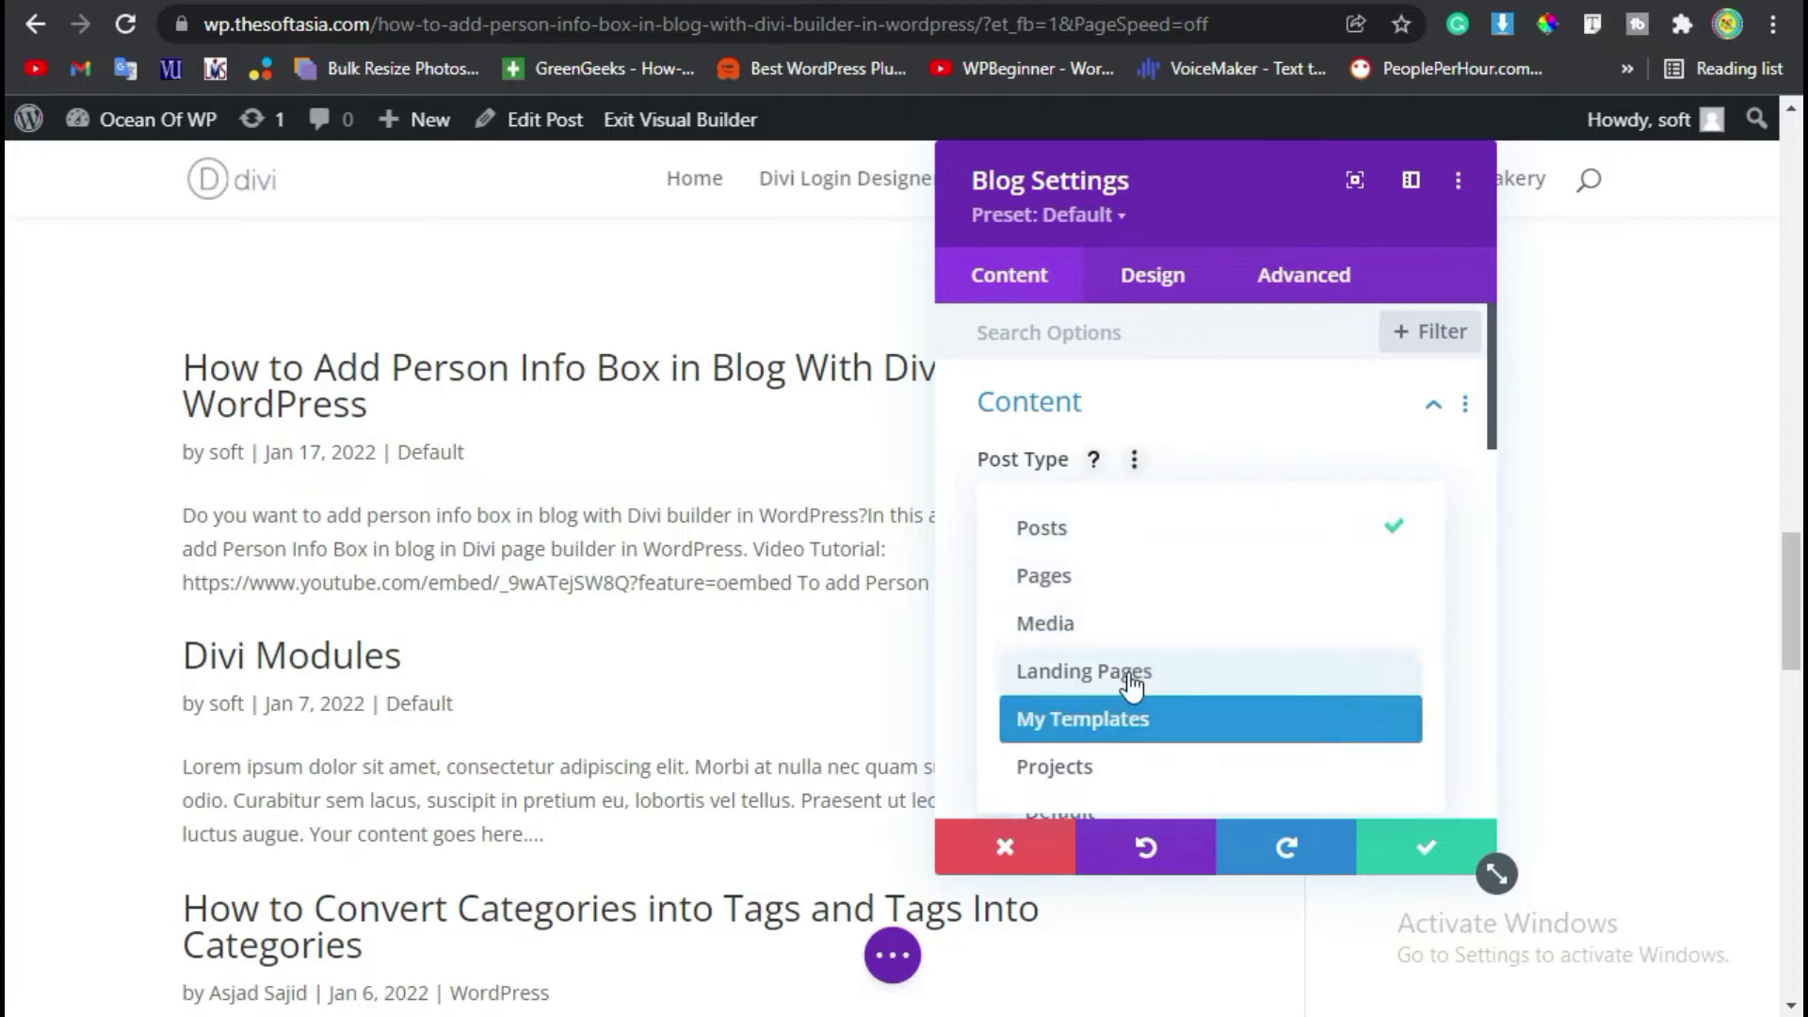
pyautogui.click(1226, 539)
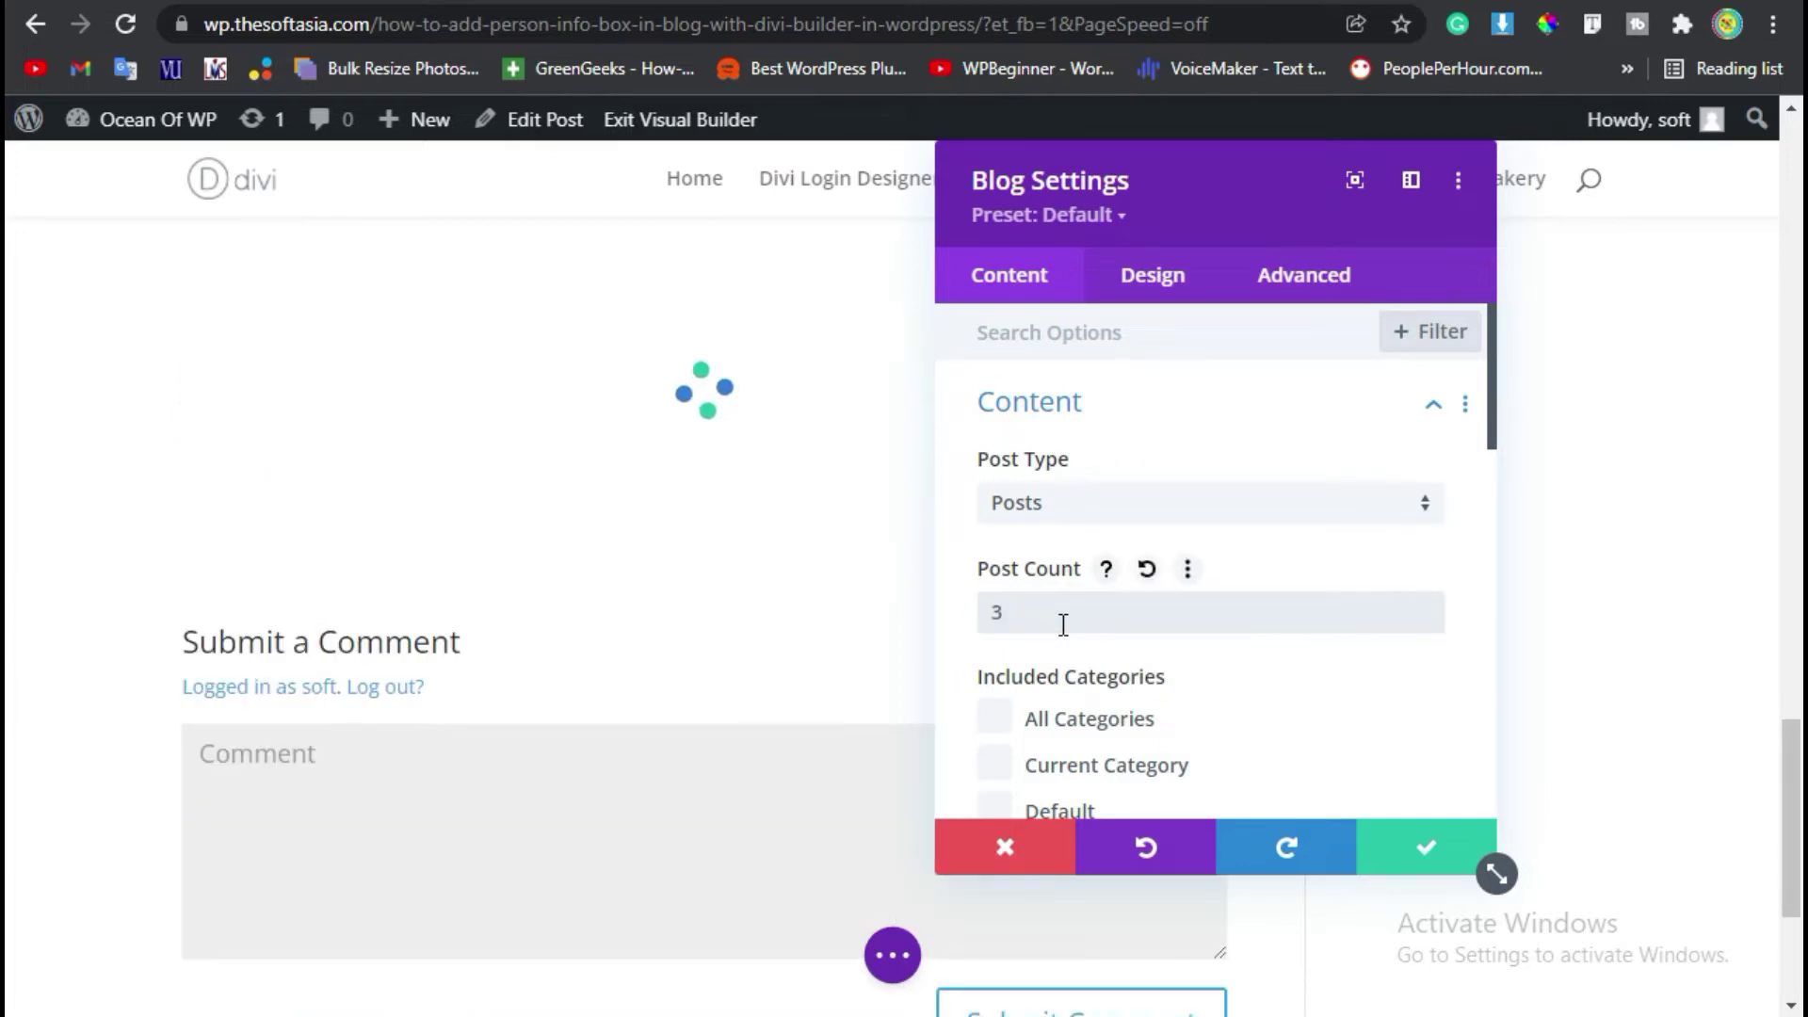
pyautogui.scroll(-2, 1003, 584)
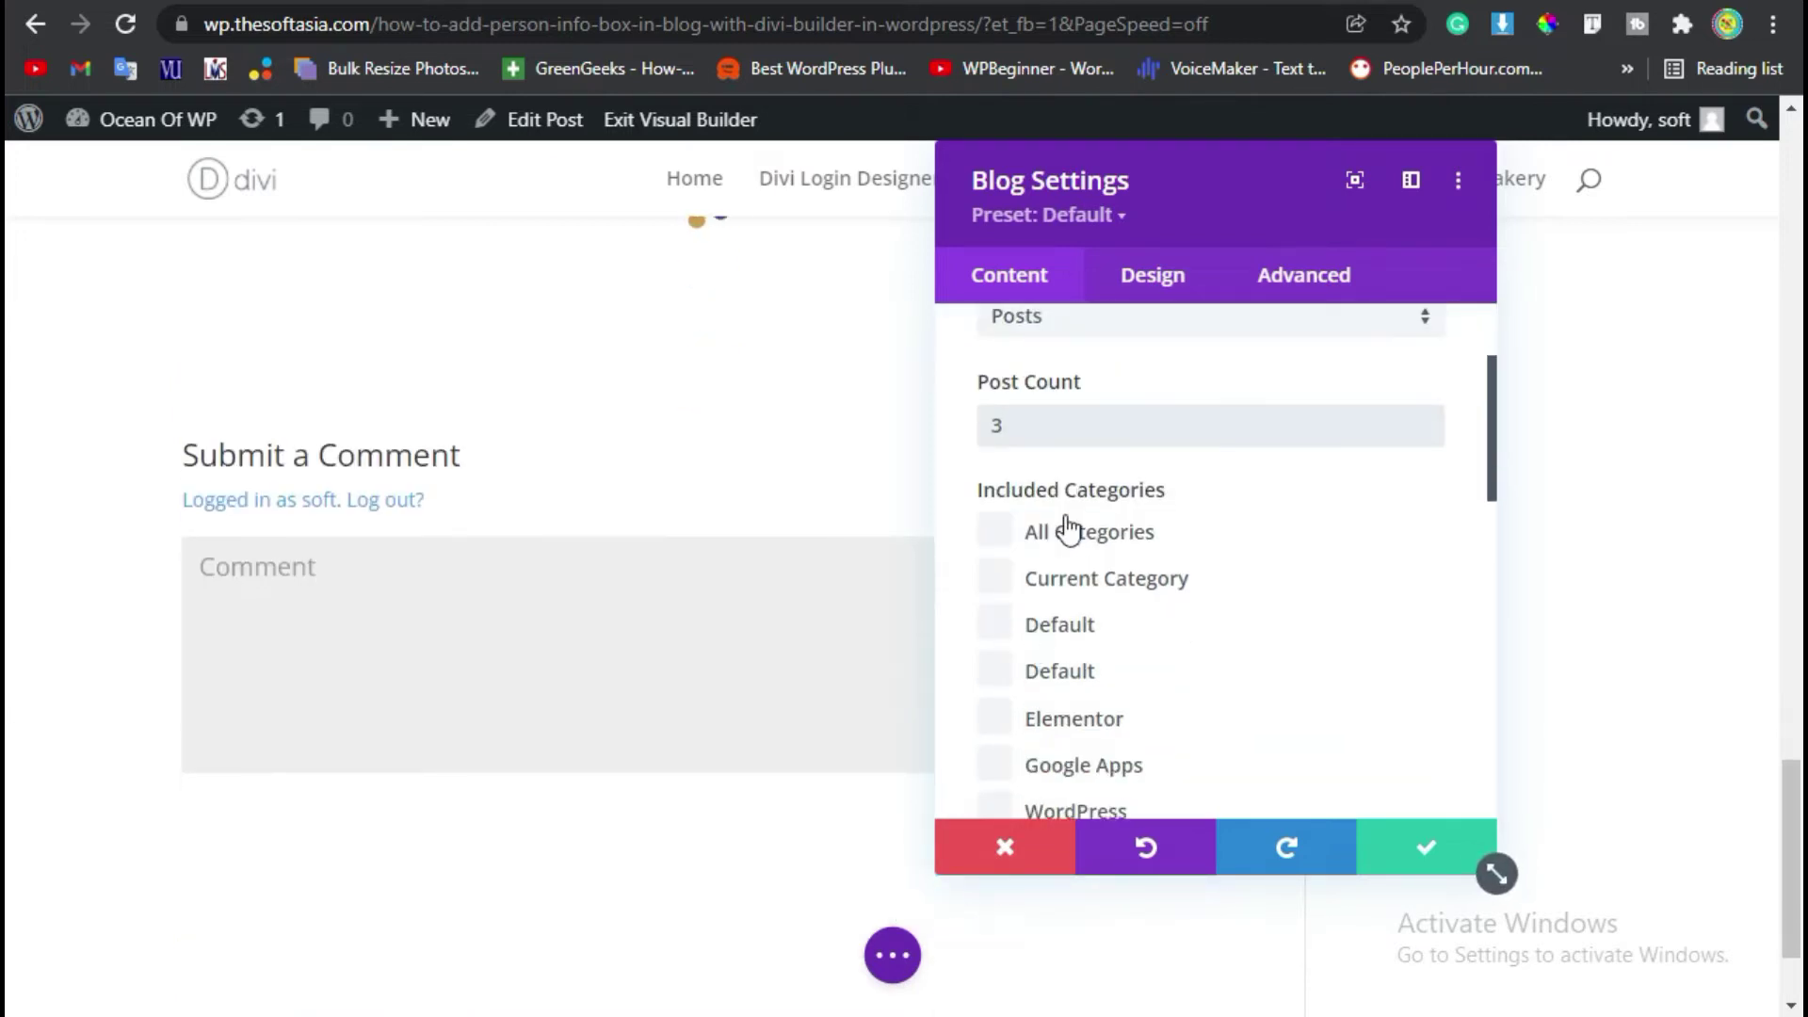
pyautogui.scroll(-2, 1093, 744)
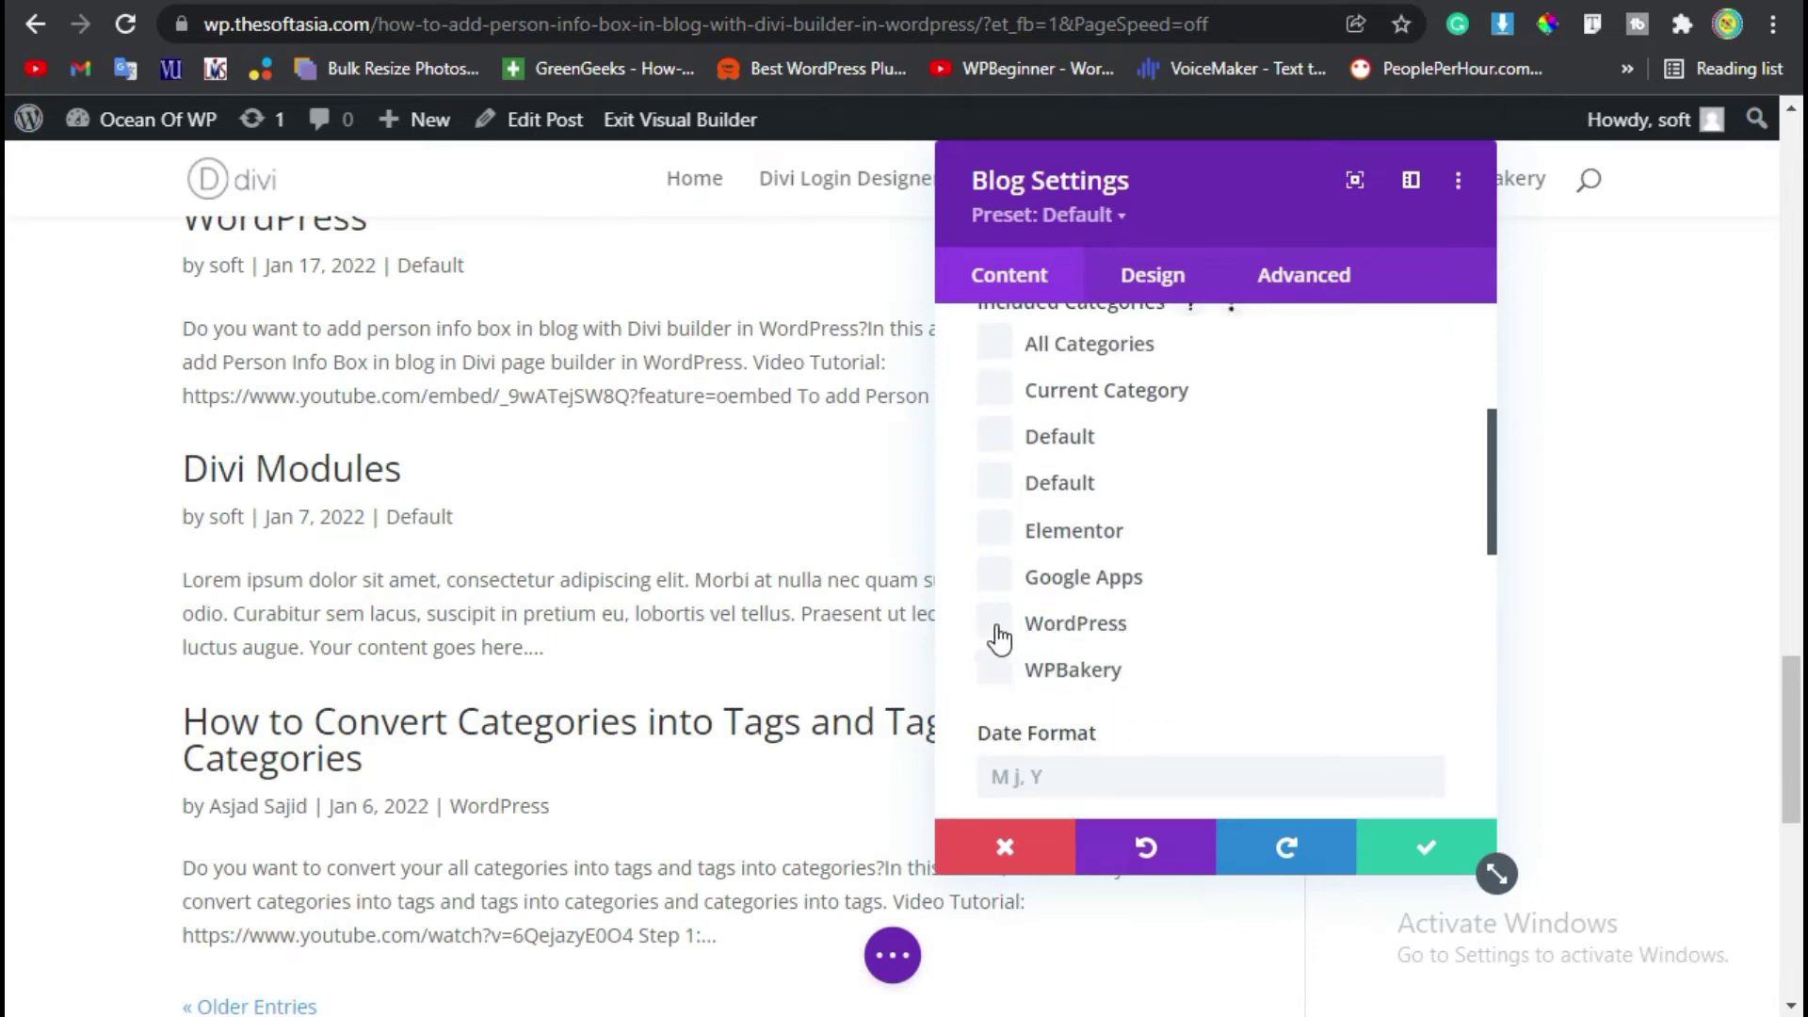
pyautogui.click(996, 625)
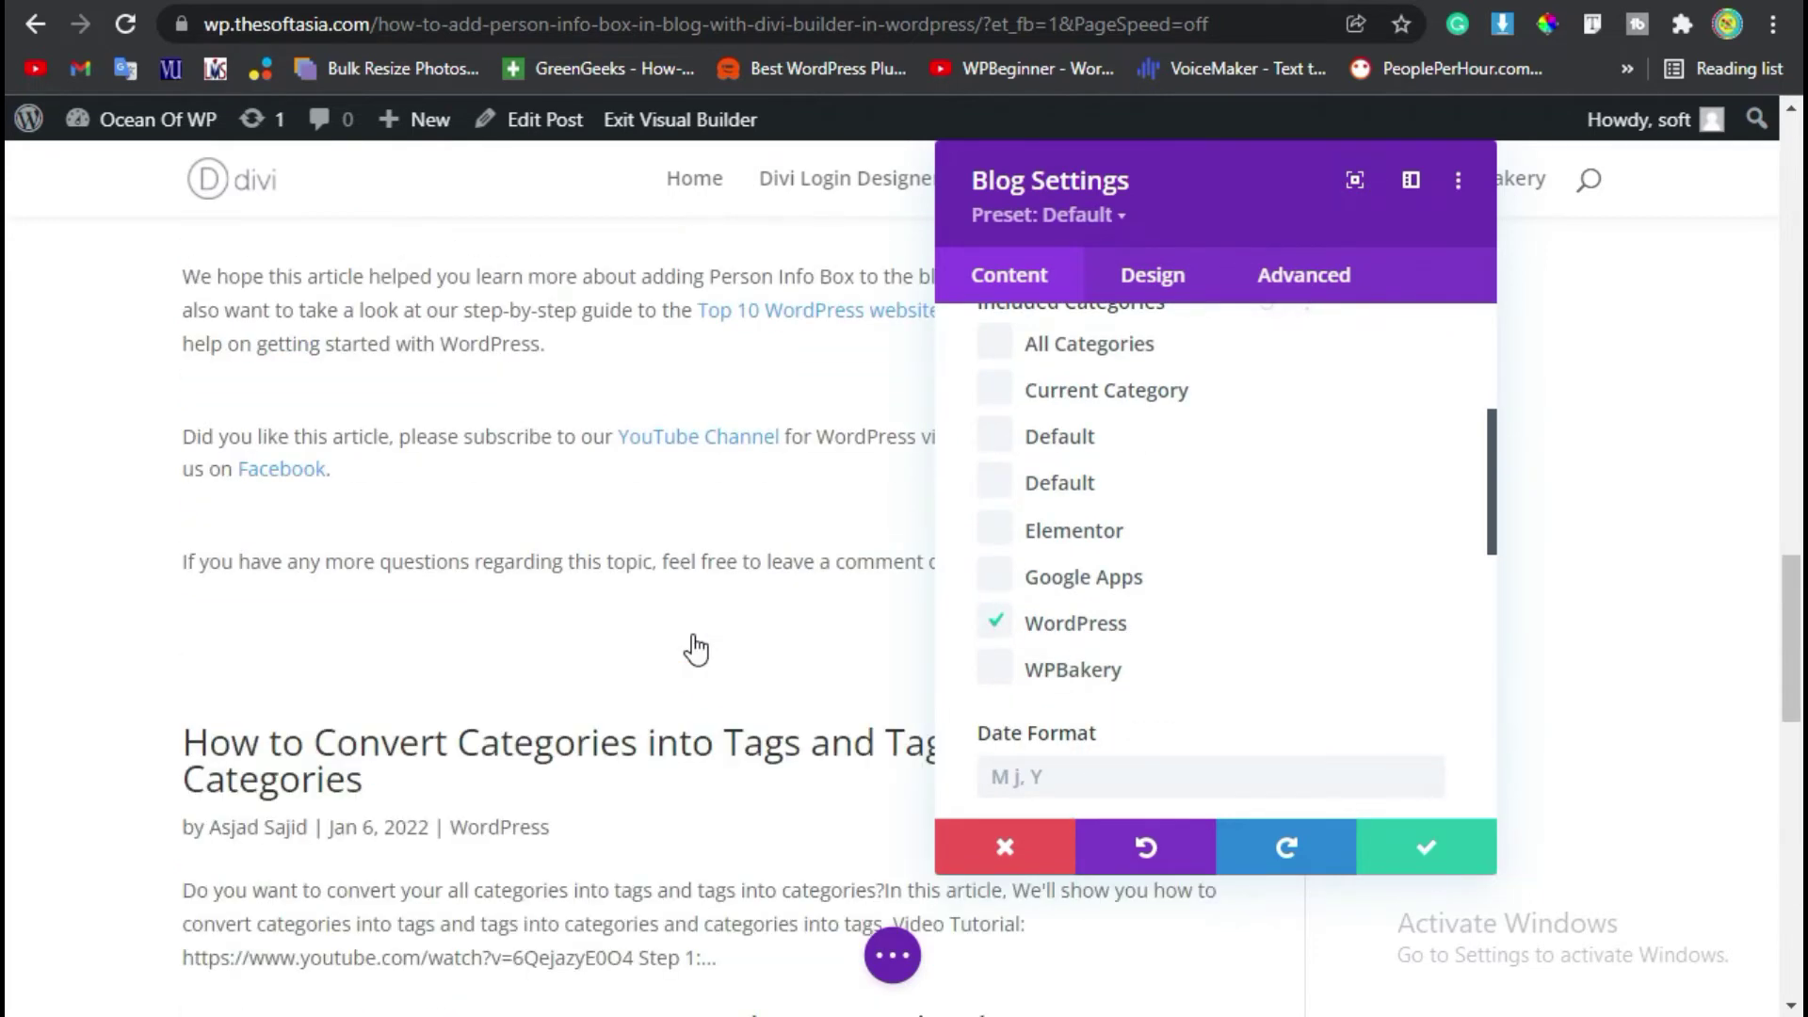
# Step: Set the blog content to Show Excerpt with an excerpt length of 150
pyautogui.scroll(-4, 694, 646)
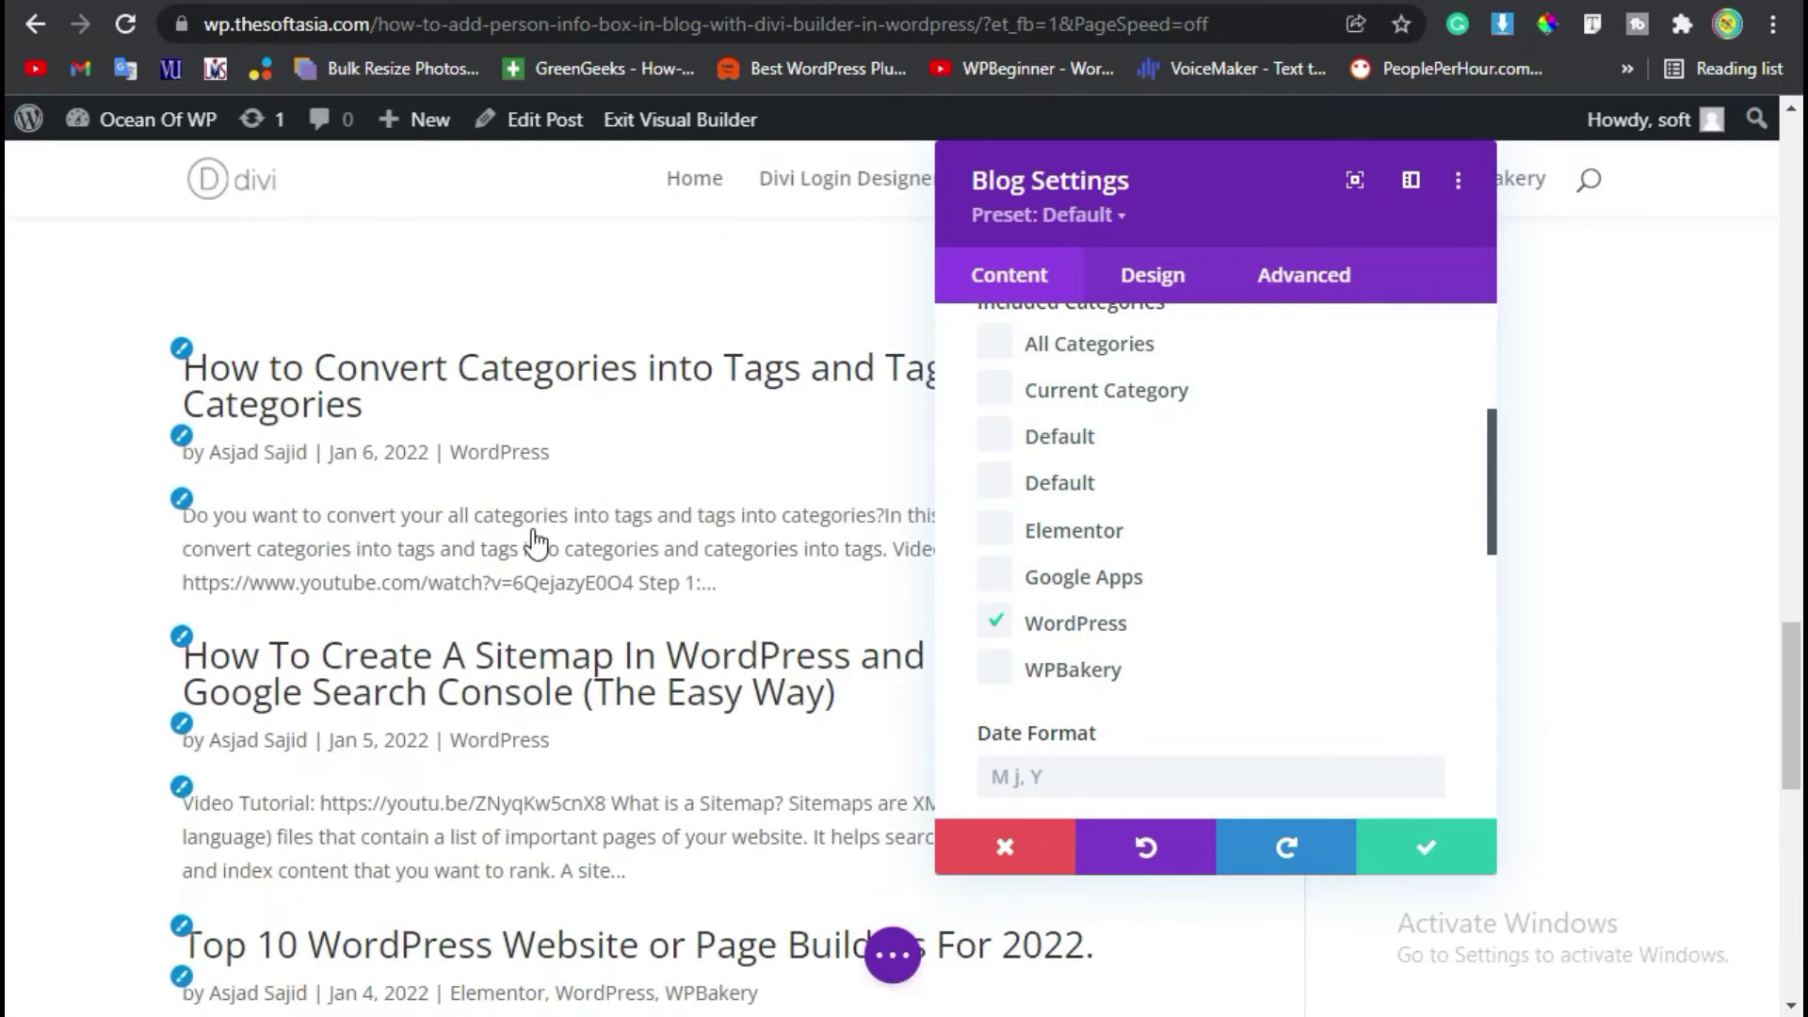
pyautogui.scroll(-2, 537, 545)
pyautogui.scroll(-2, 644, 651)
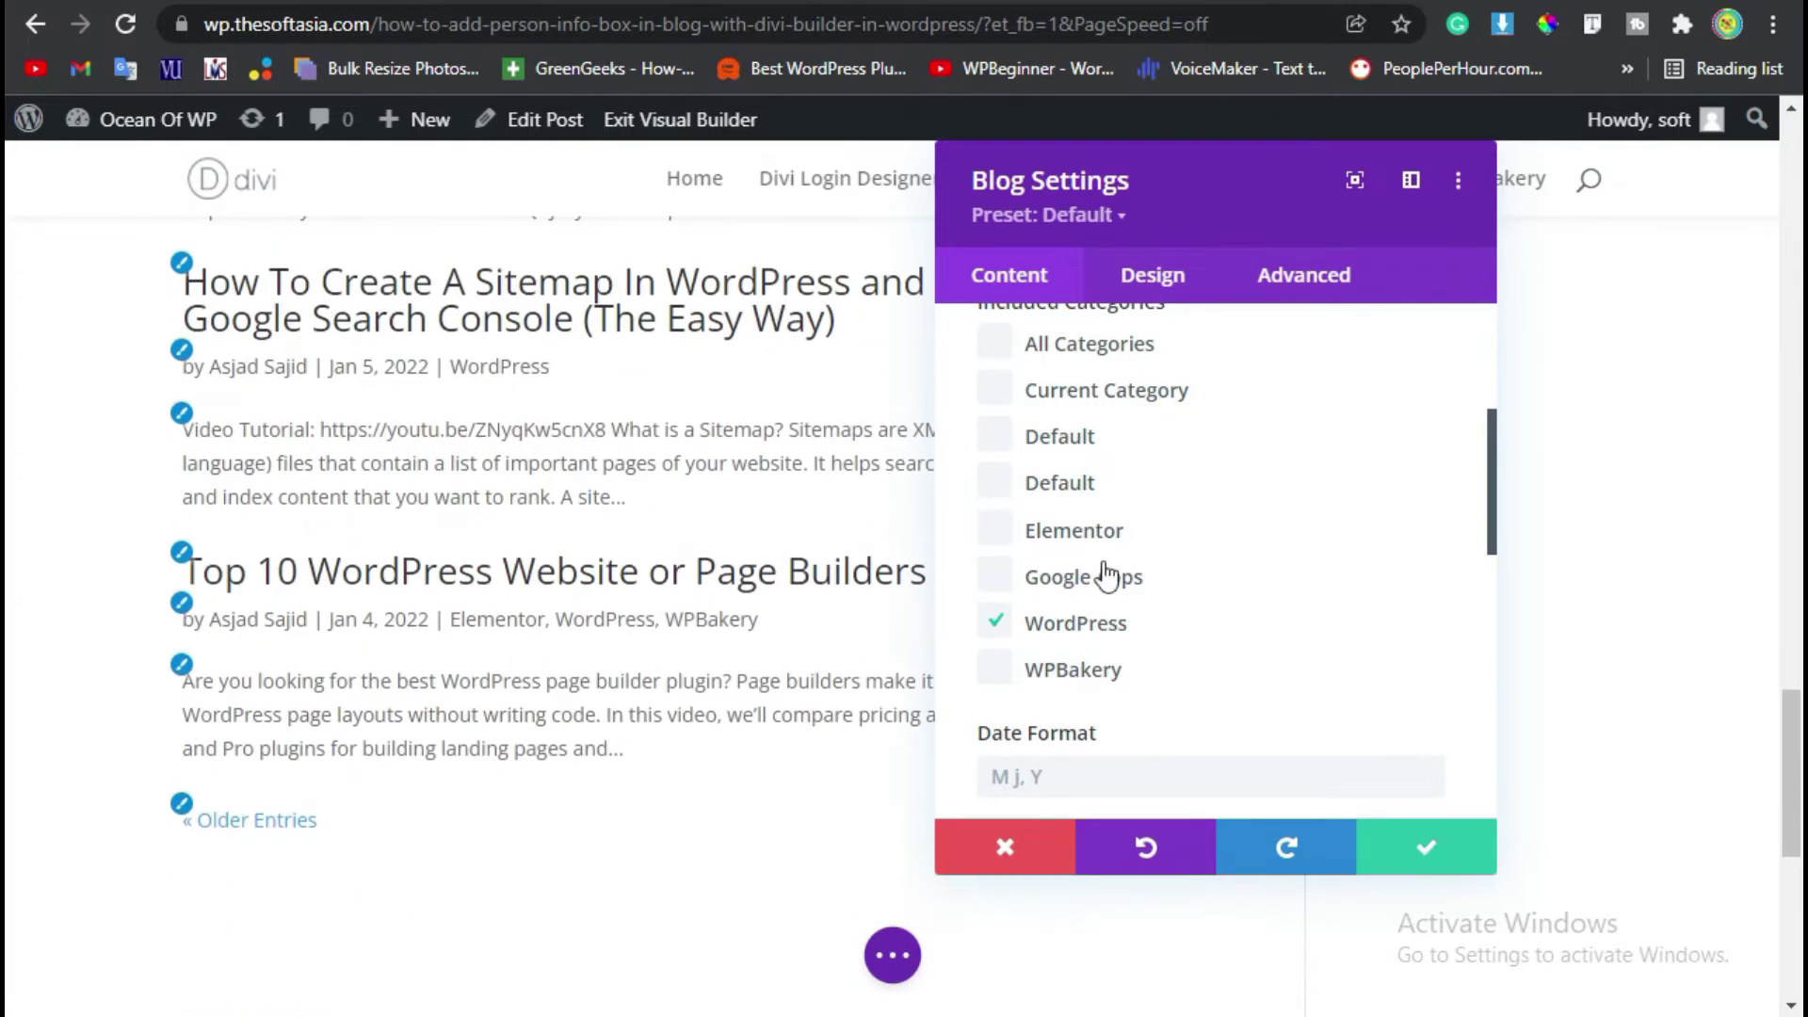
pyautogui.scroll(-2, 1144, 580)
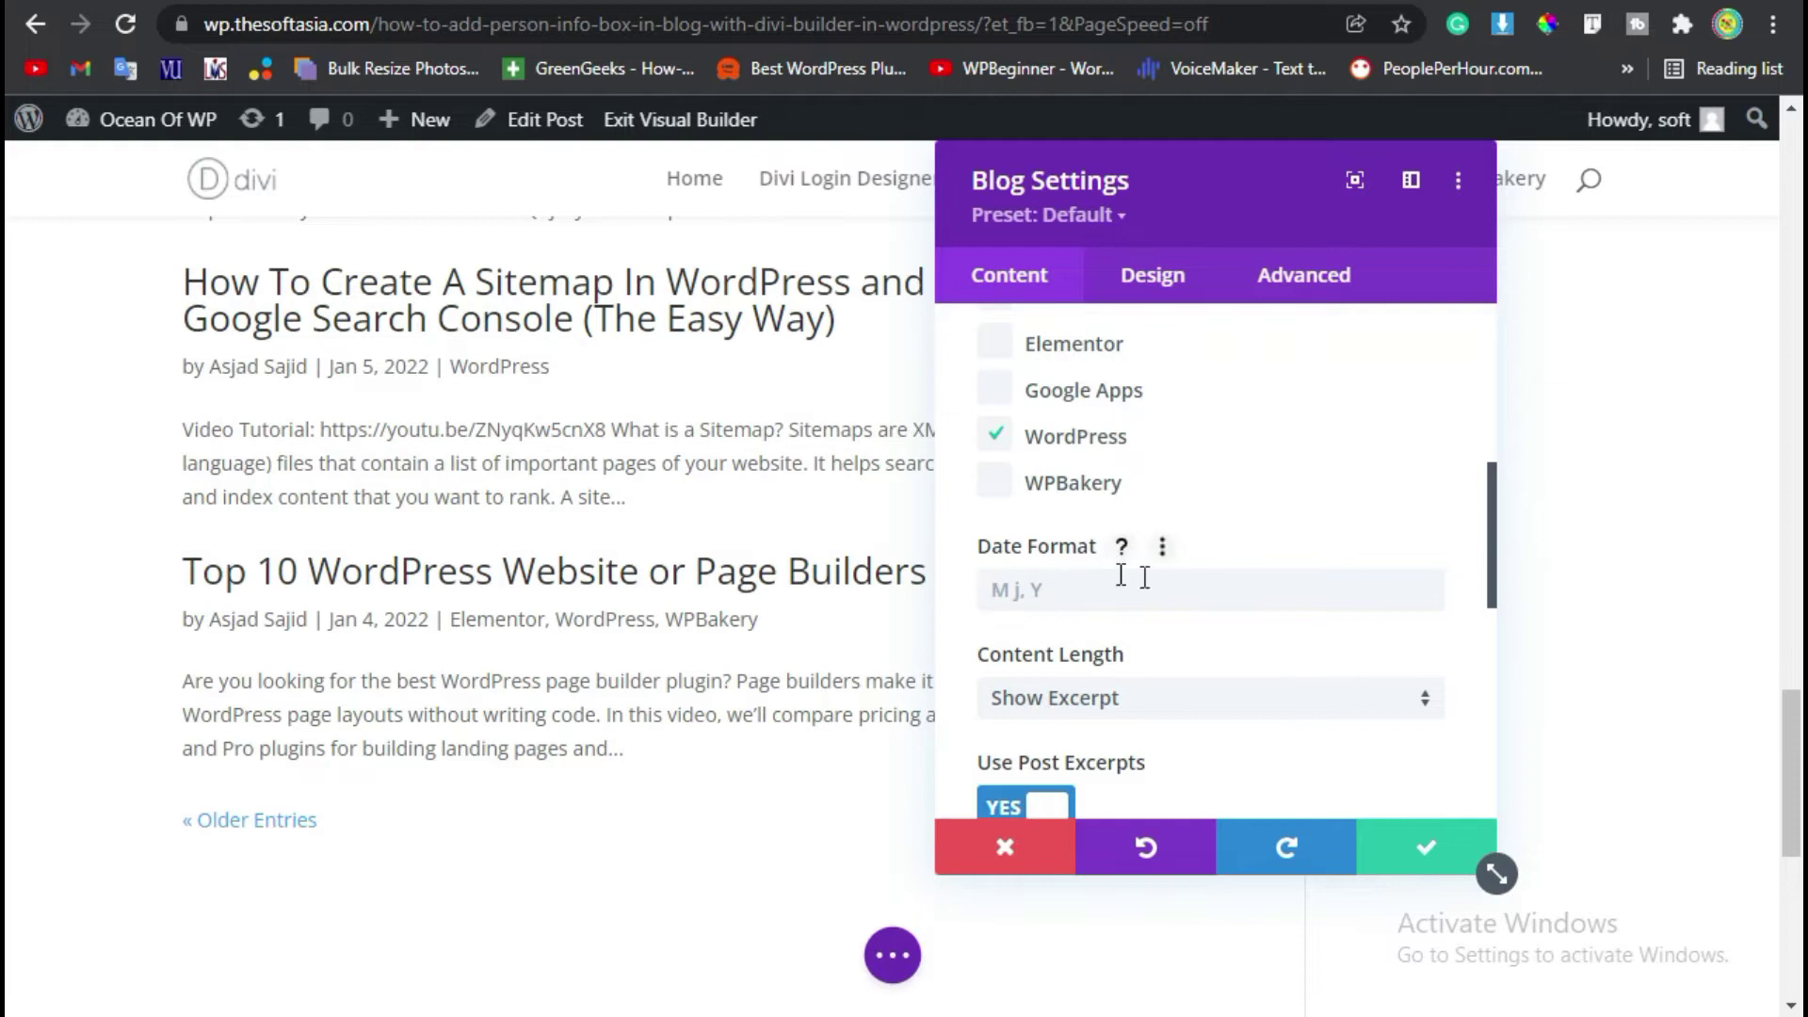
pyautogui.scroll(-2, 1066, 674)
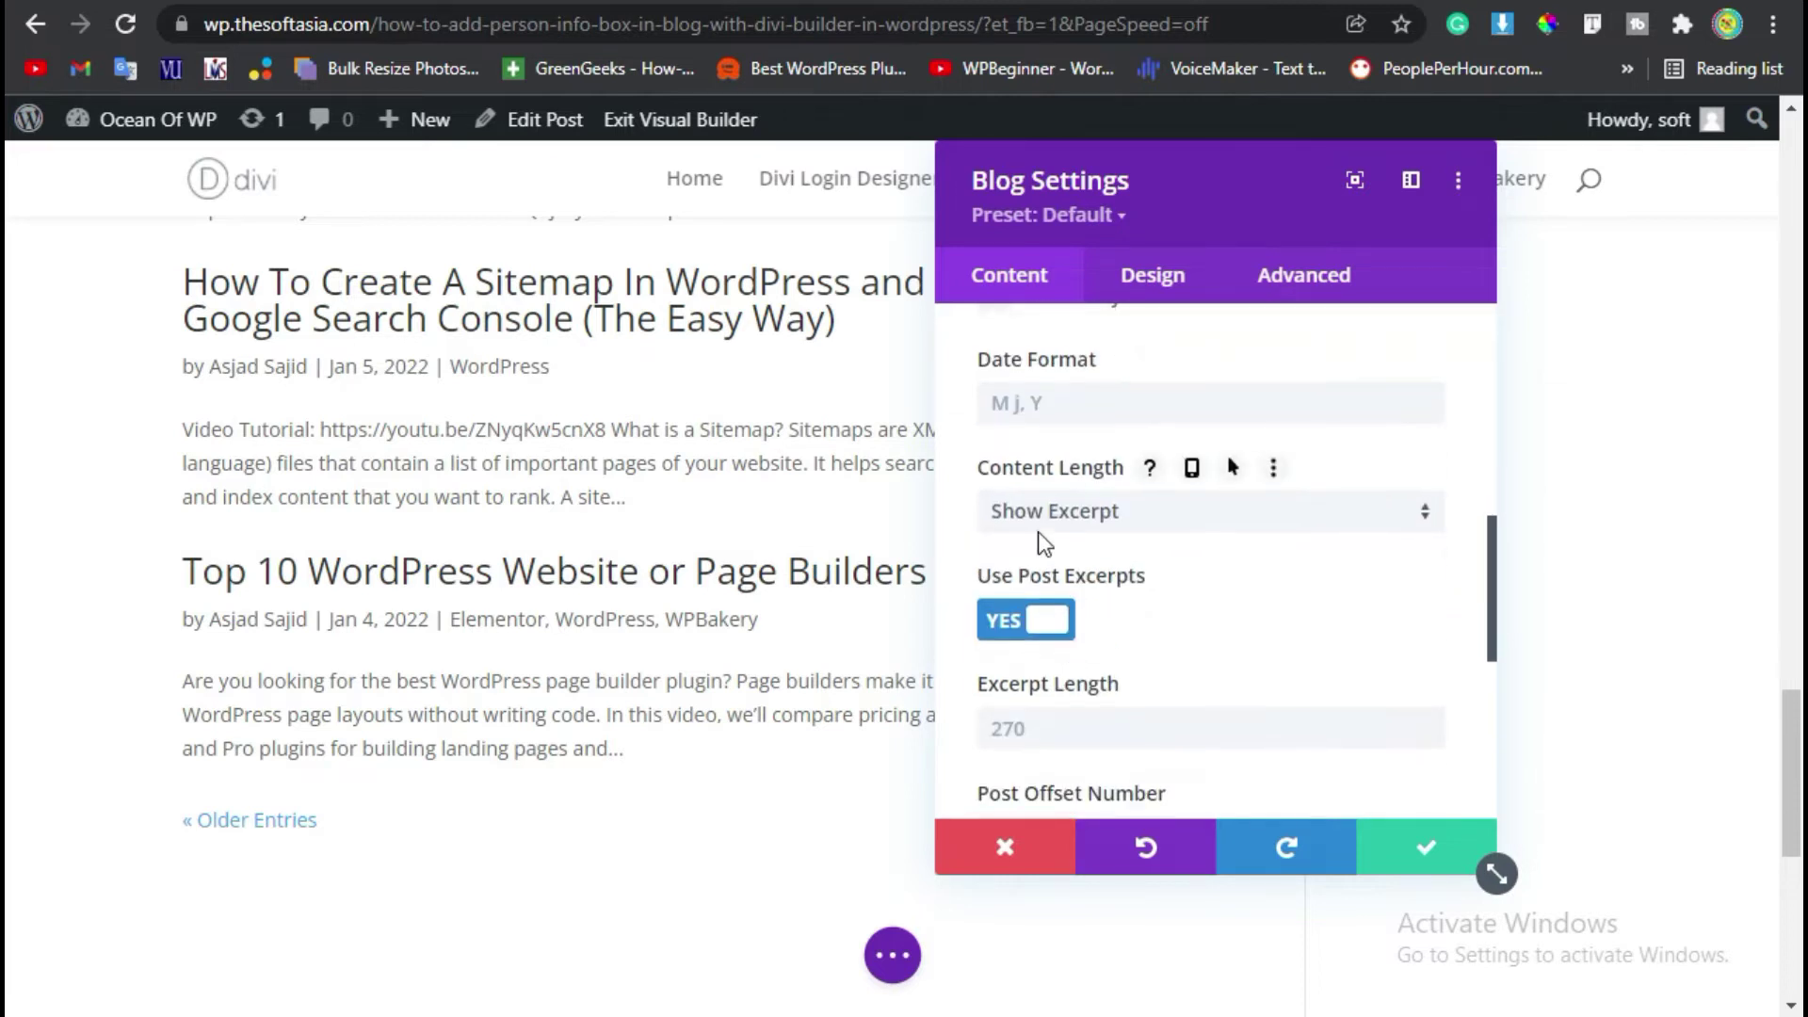
pyautogui.click(1052, 519)
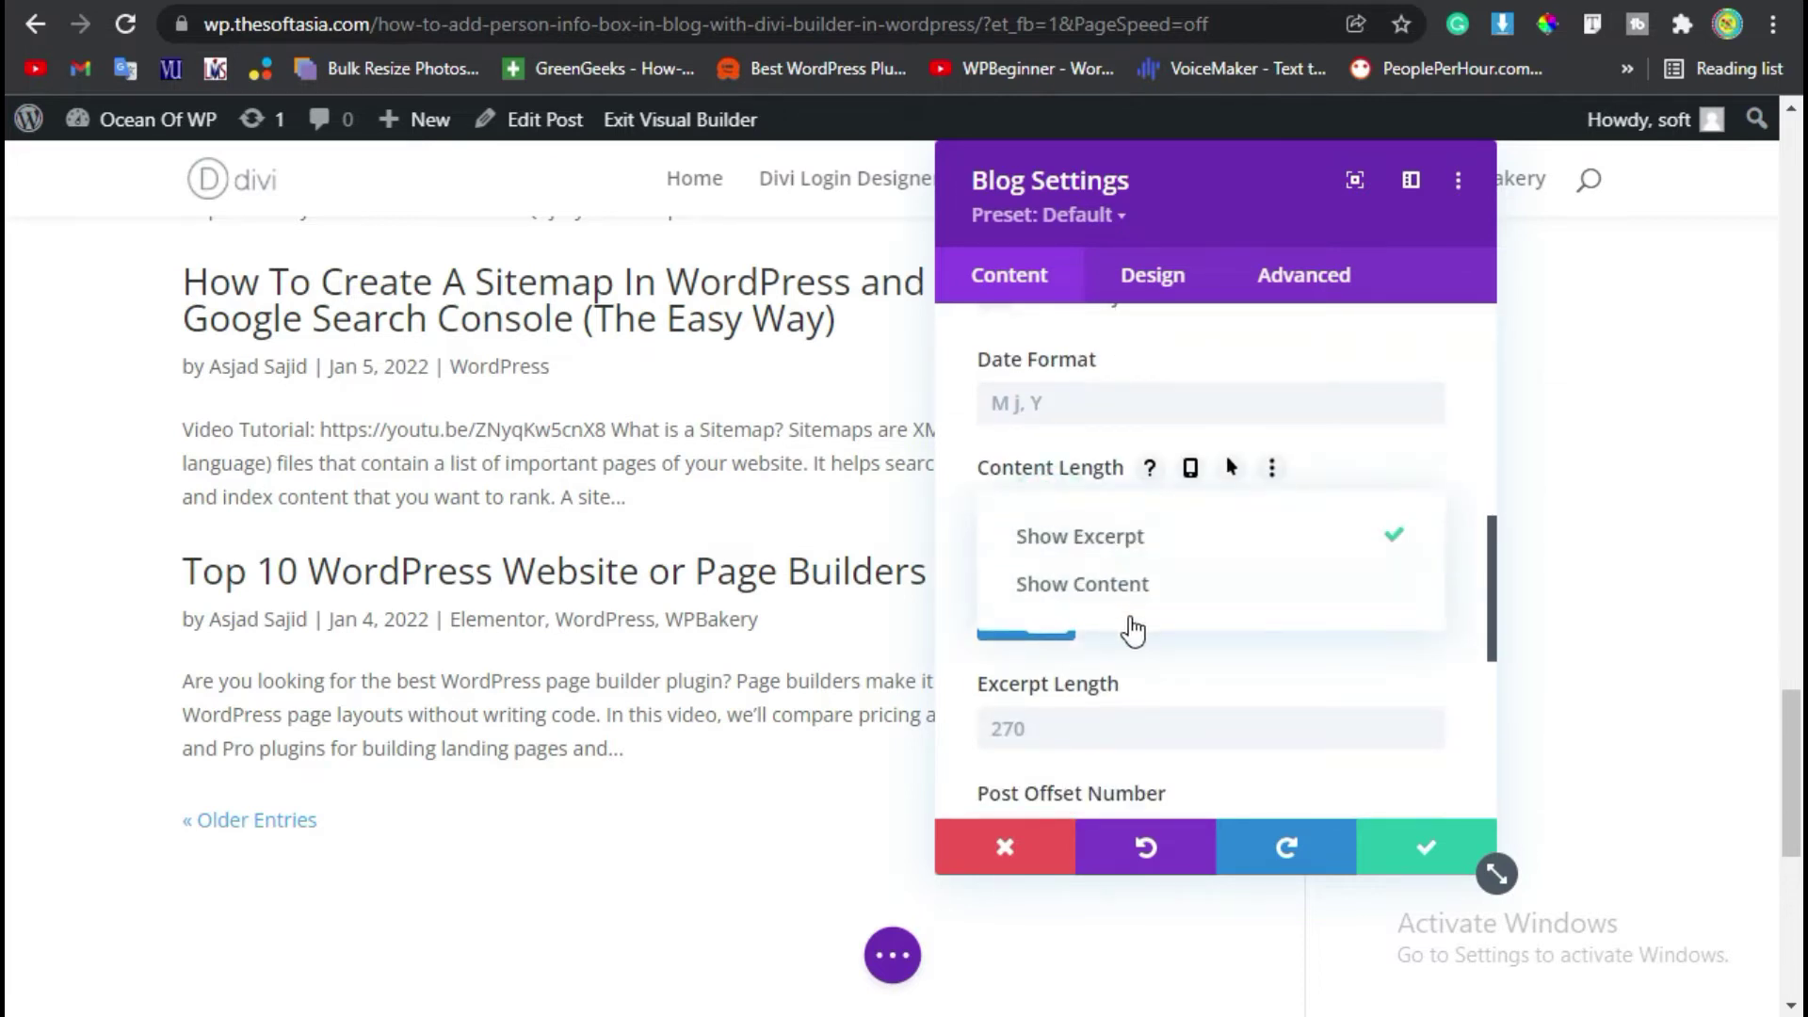
pyautogui.click(1143, 544)
pyautogui.scroll(-2, 1036, 603)
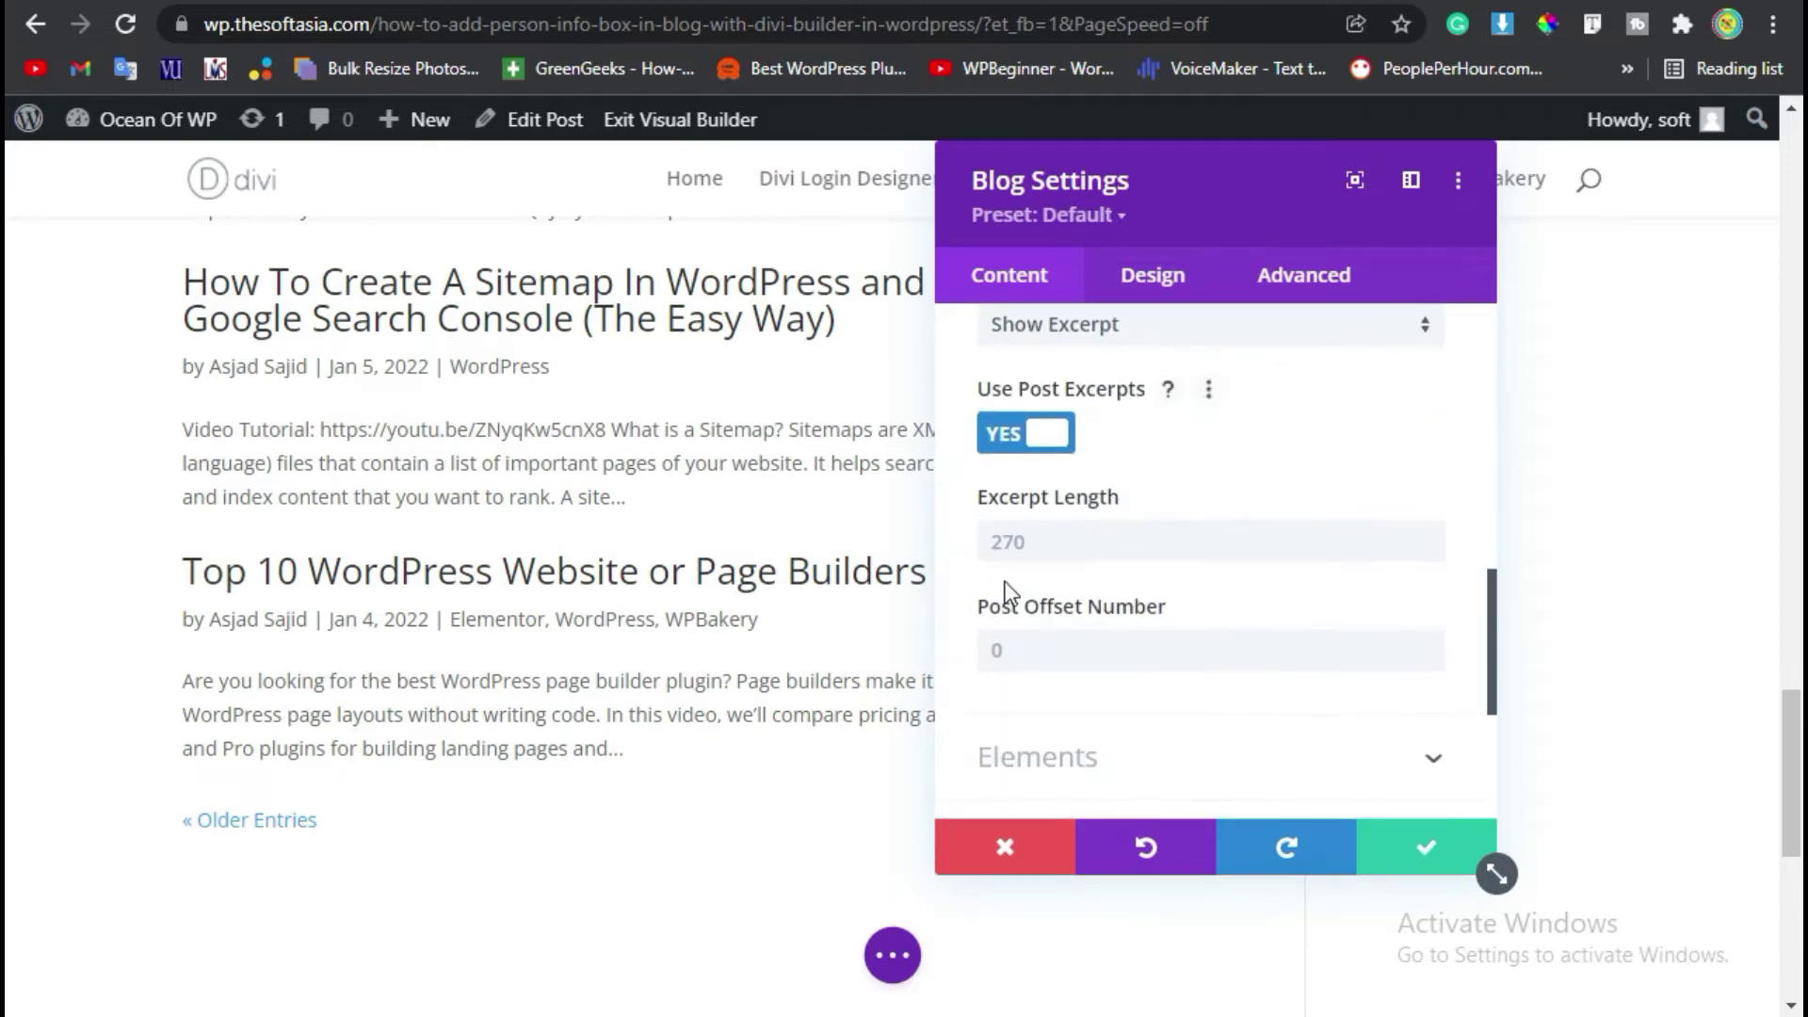
pyautogui.click(1049, 547)
pyautogui.write('150')
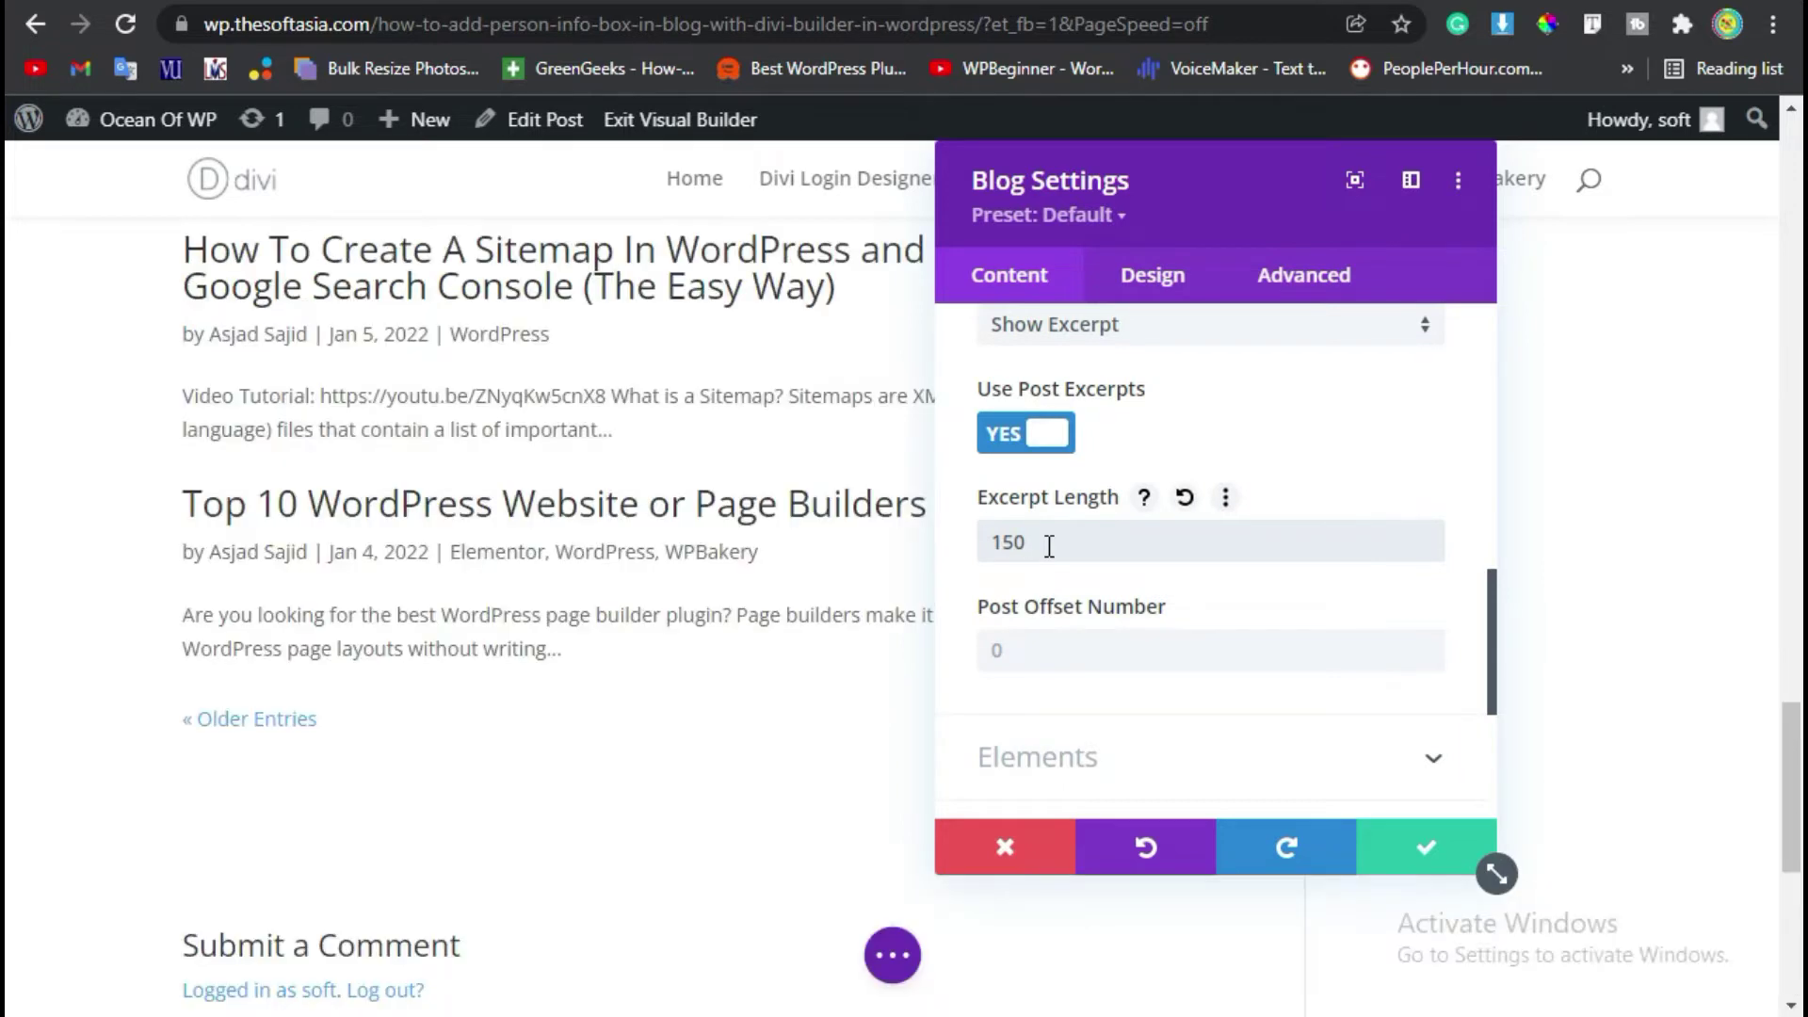
pyautogui.scroll(-2, 481, 578)
pyautogui.scroll(5, 1328, 584)
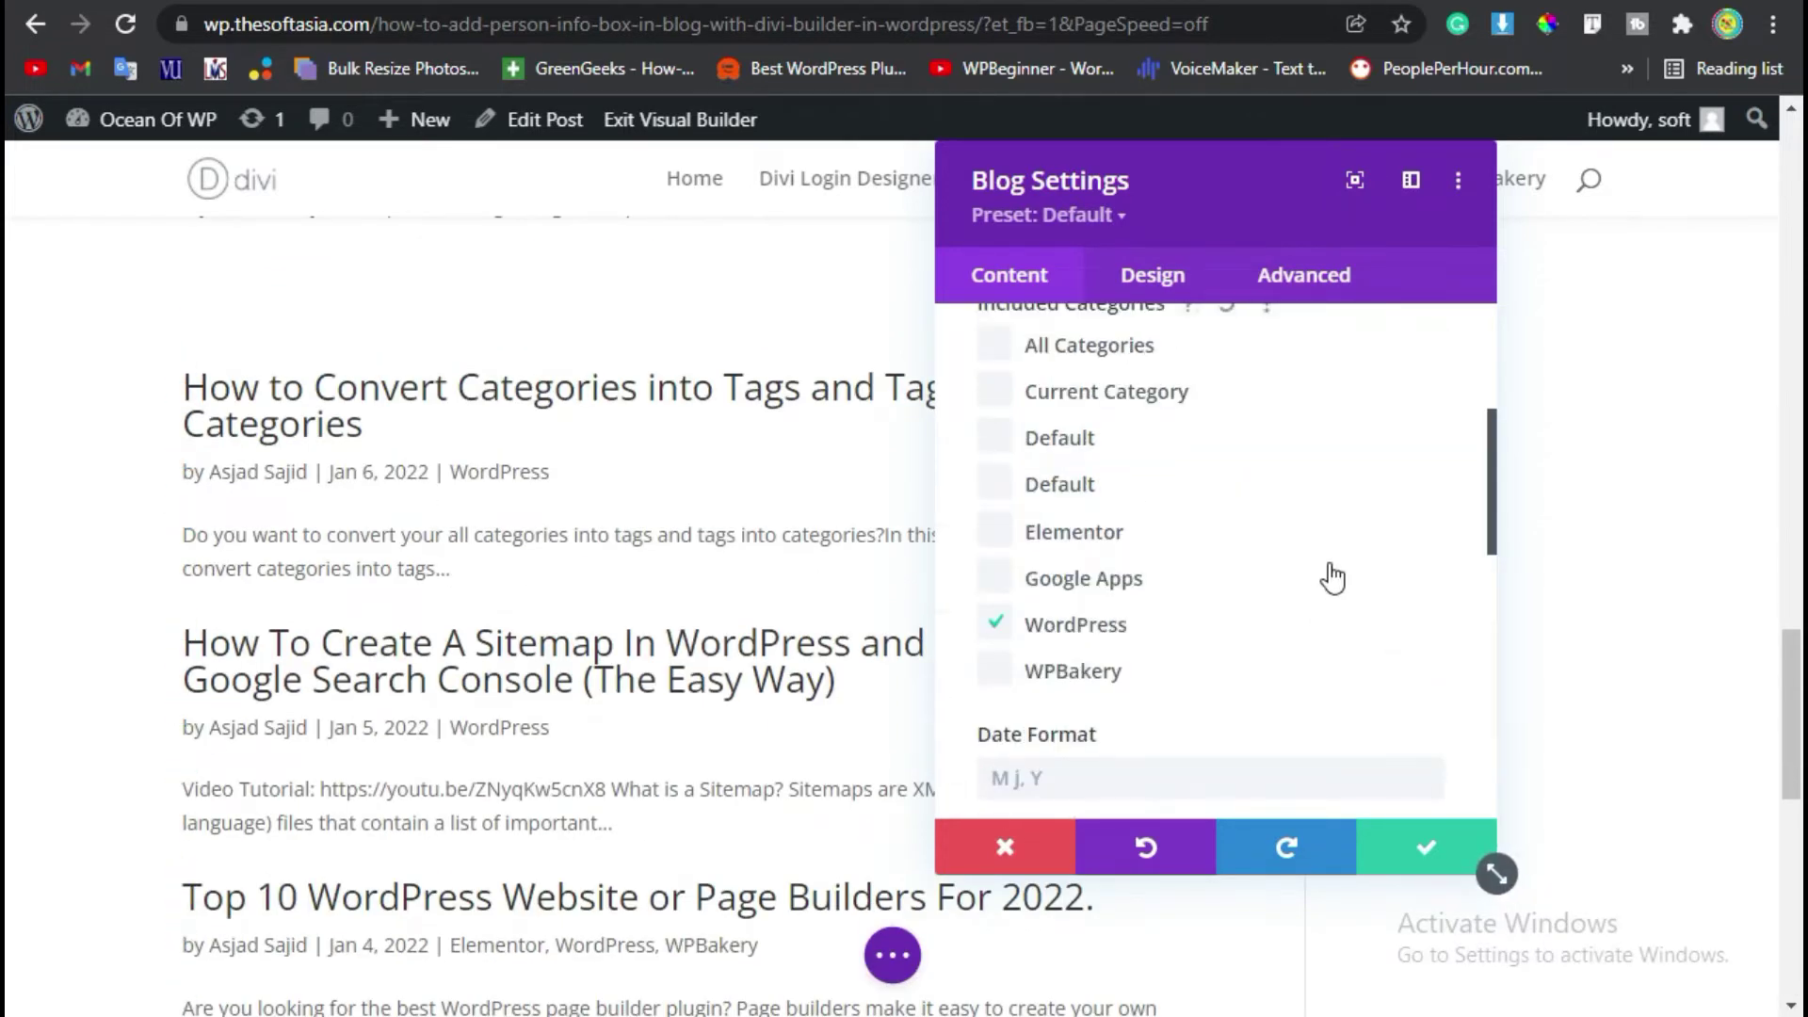
pyautogui.scroll(4, 1332, 577)
# Step: Change the Blog module's Design layout from Fullwidth to Grid
pyautogui.click(1150, 274)
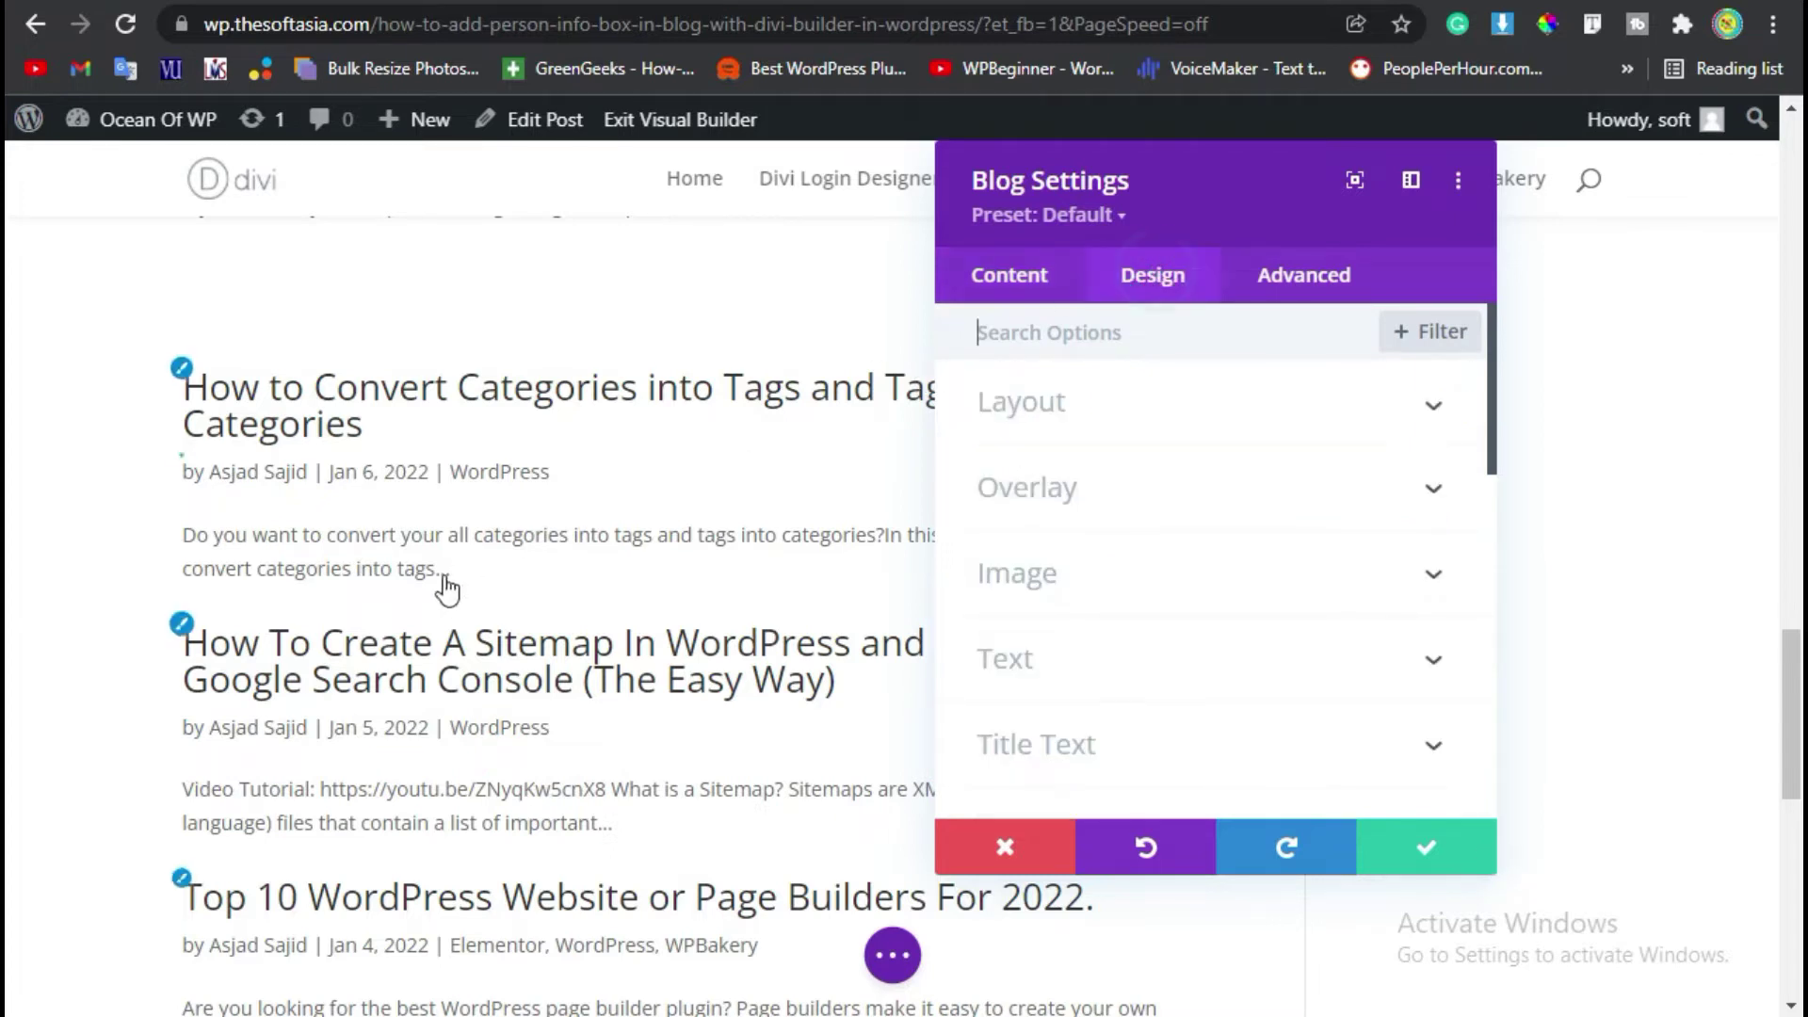
pyautogui.scroll(-3, 393, 822)
pyautogui.scroll(-1, 390, 820)
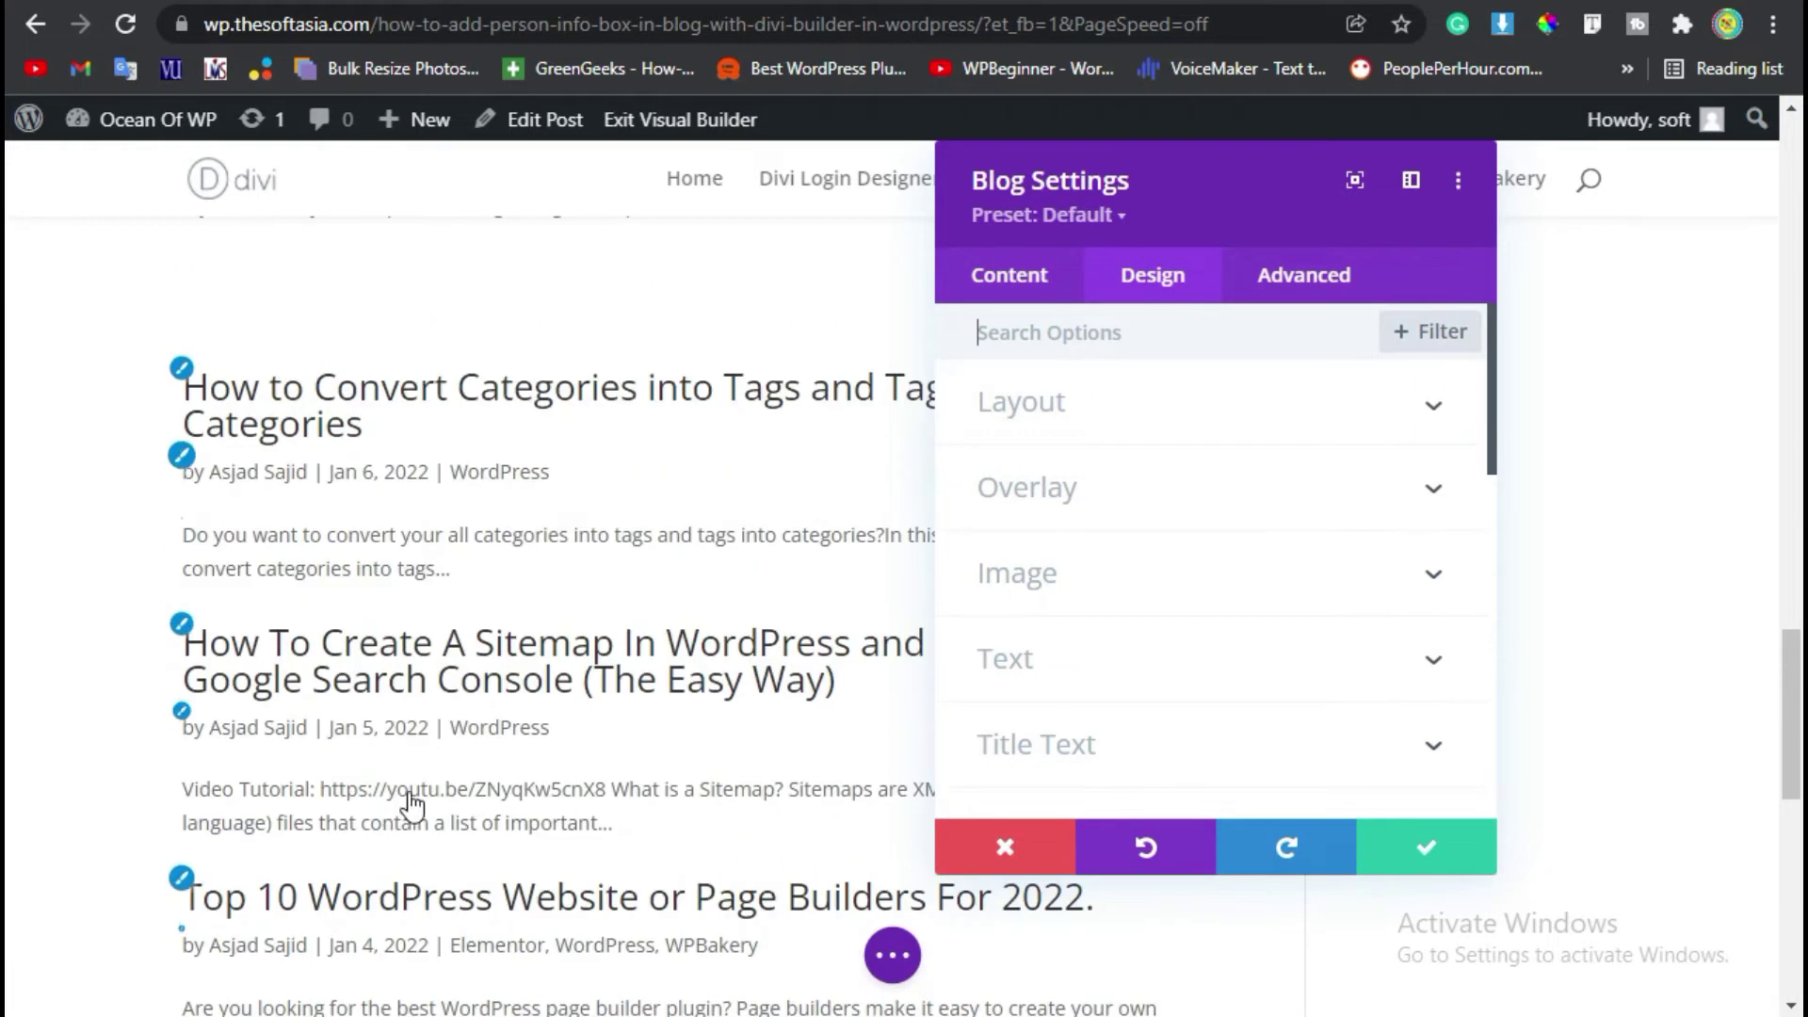
pyautogui.click(1111, 409)
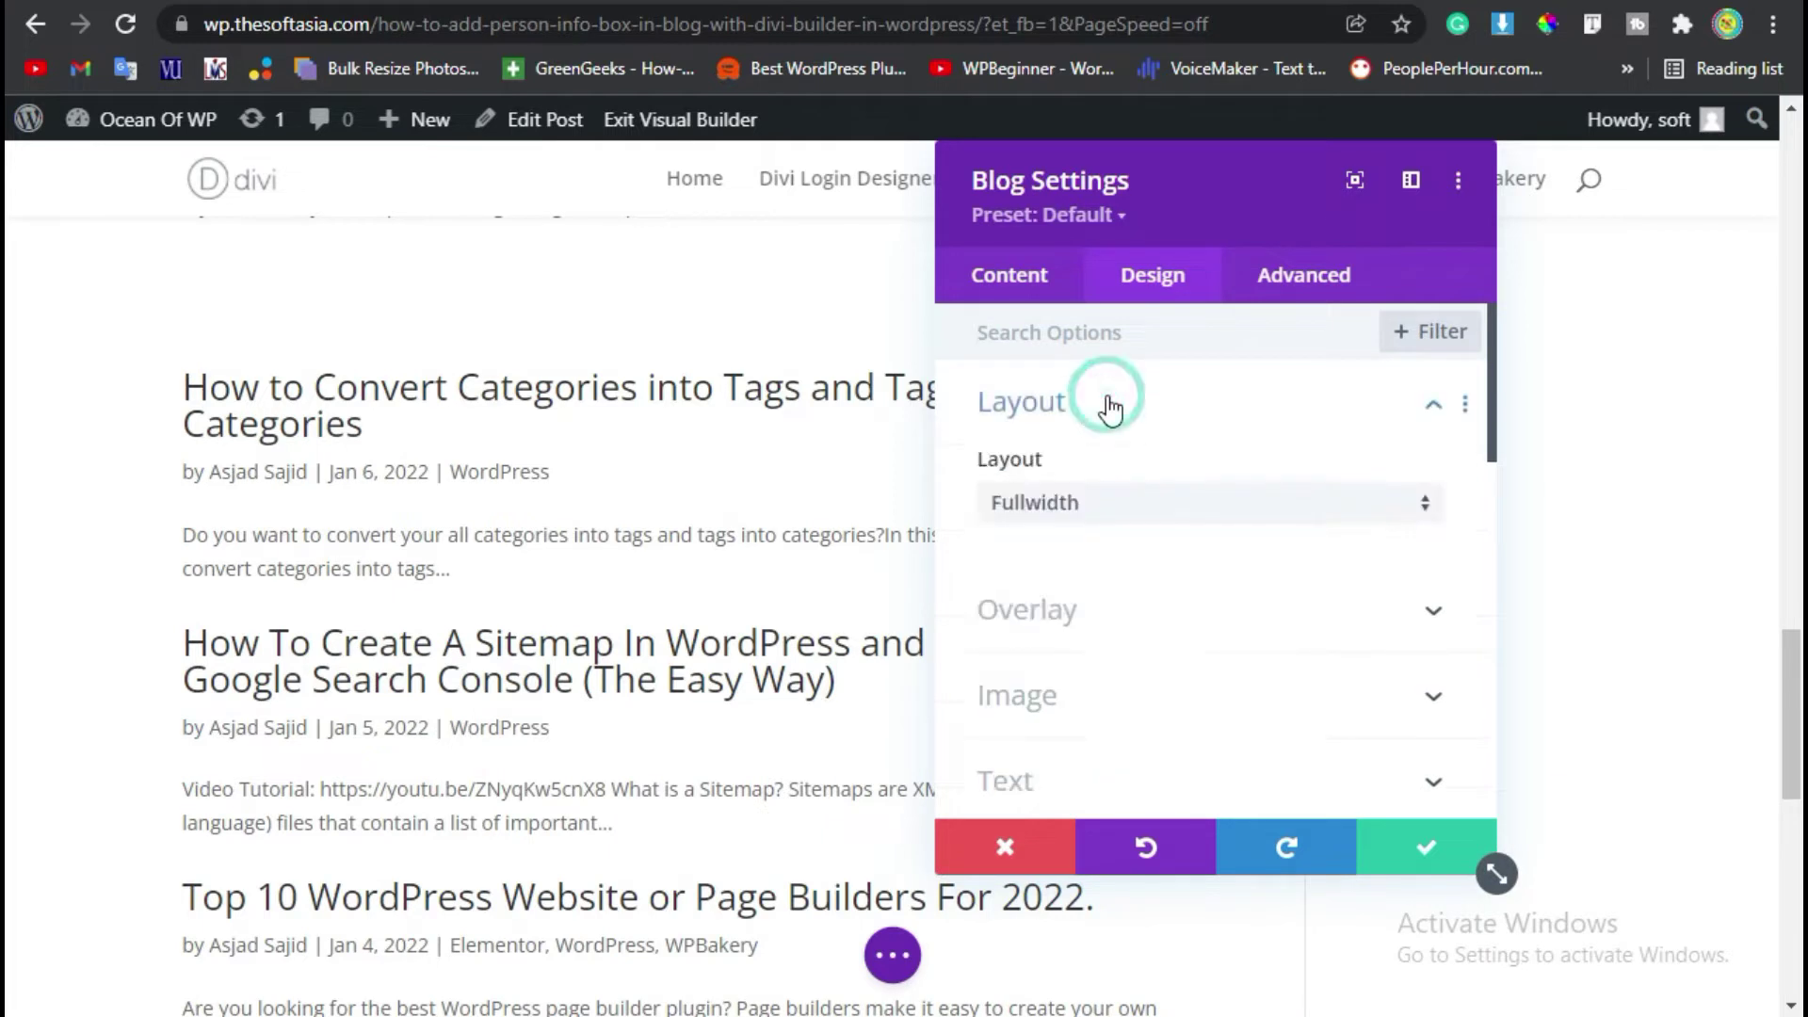
pyautogui.click(1077, 514)
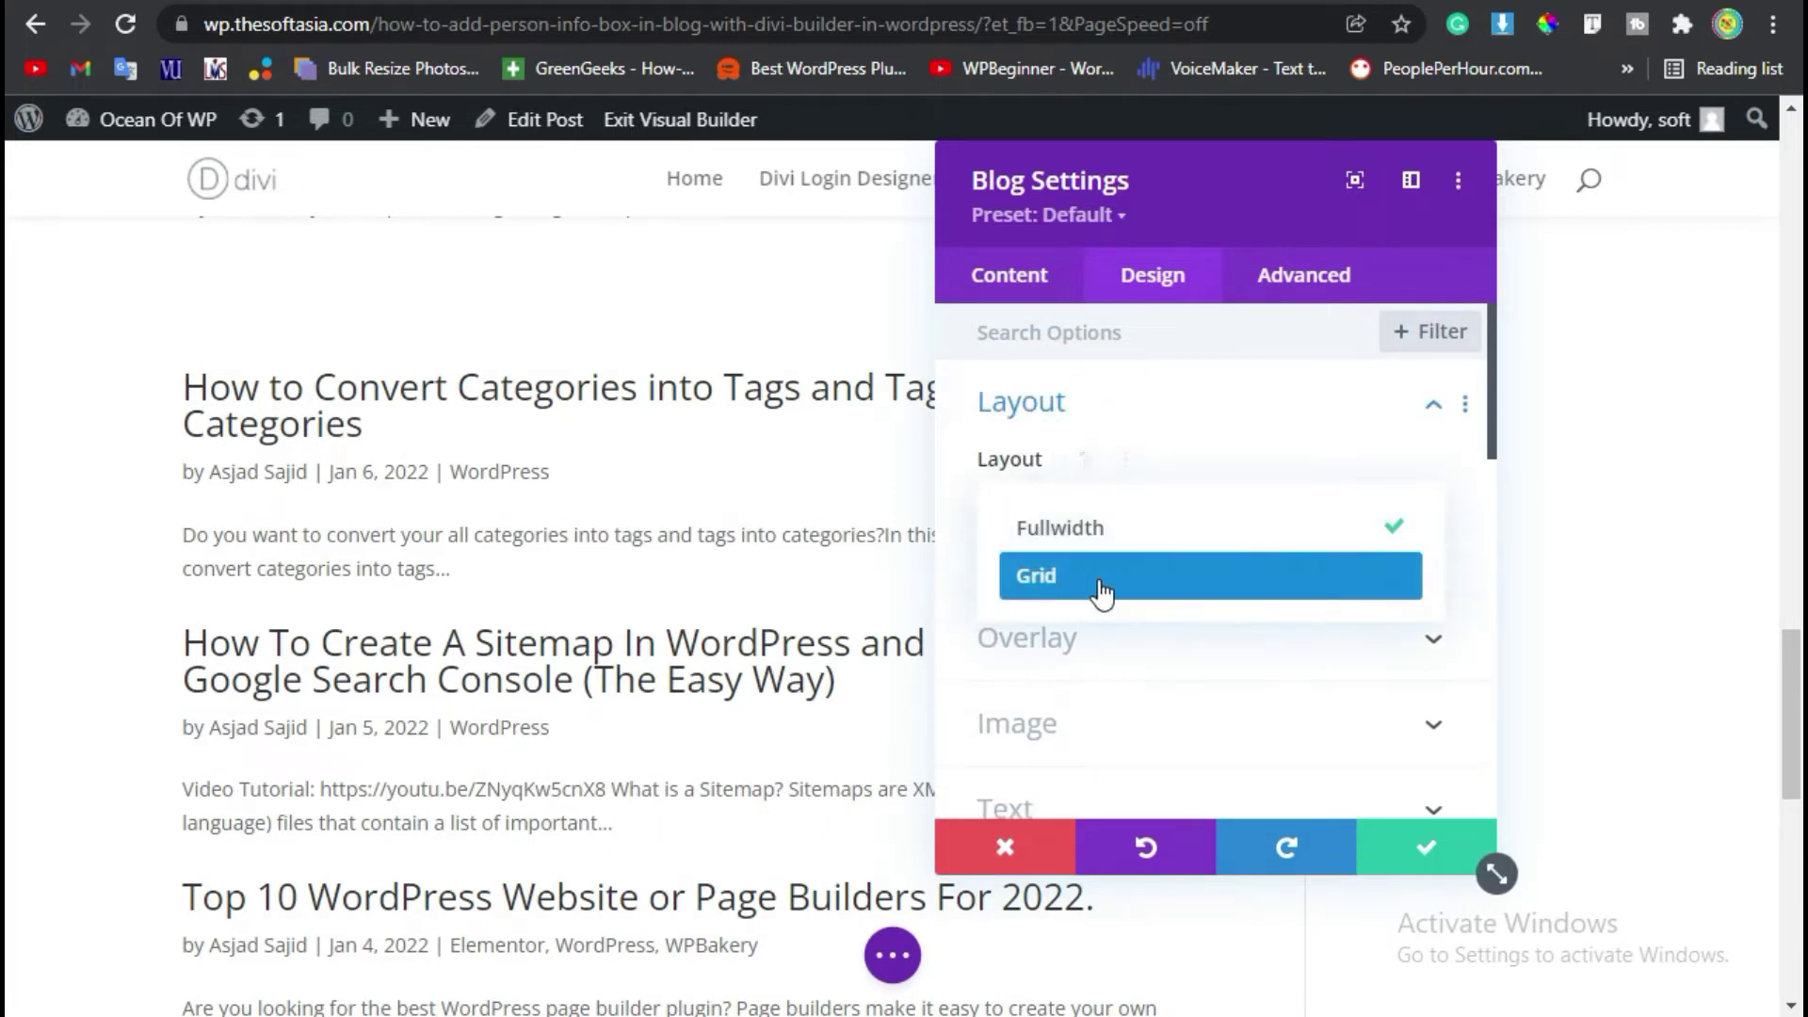
pyautogui.click(1151, 596)
pyautogui.moveTo(1090, 186); pyautogui.dragTo(1323, 238)
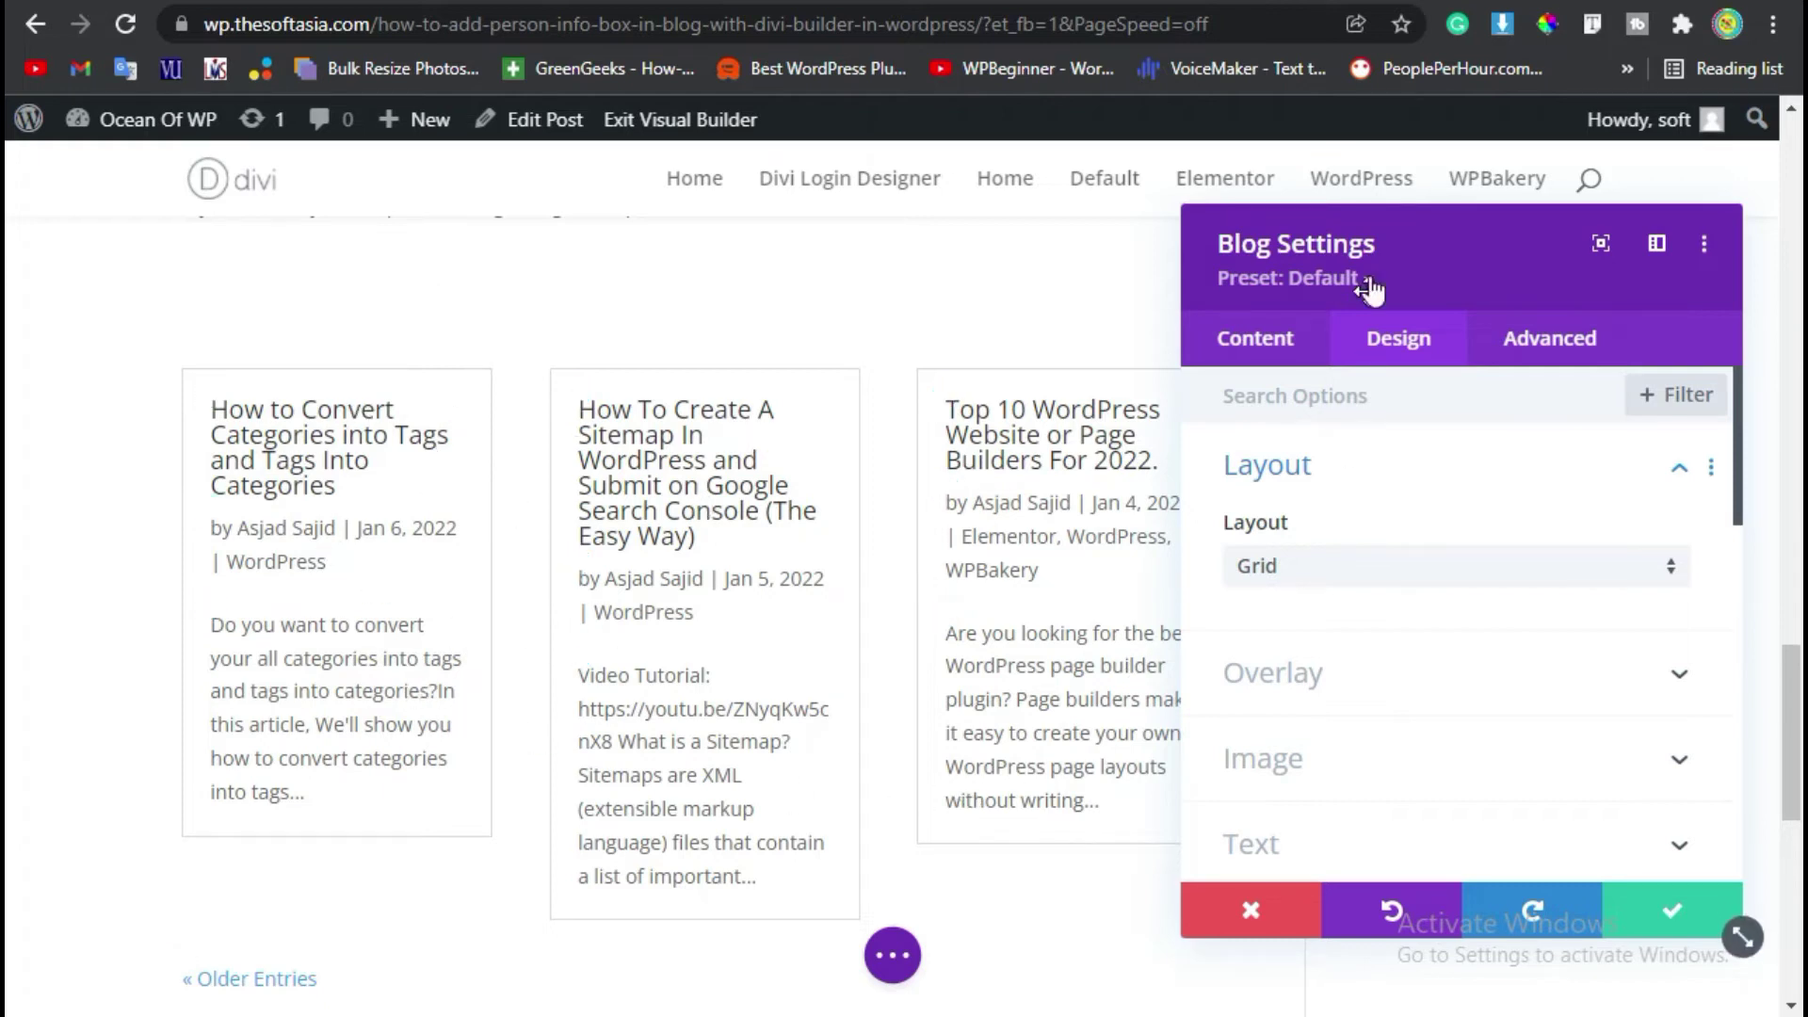
pyautogui.moveTo(1363, 242); pyautogui.dragTo(1179, 178)
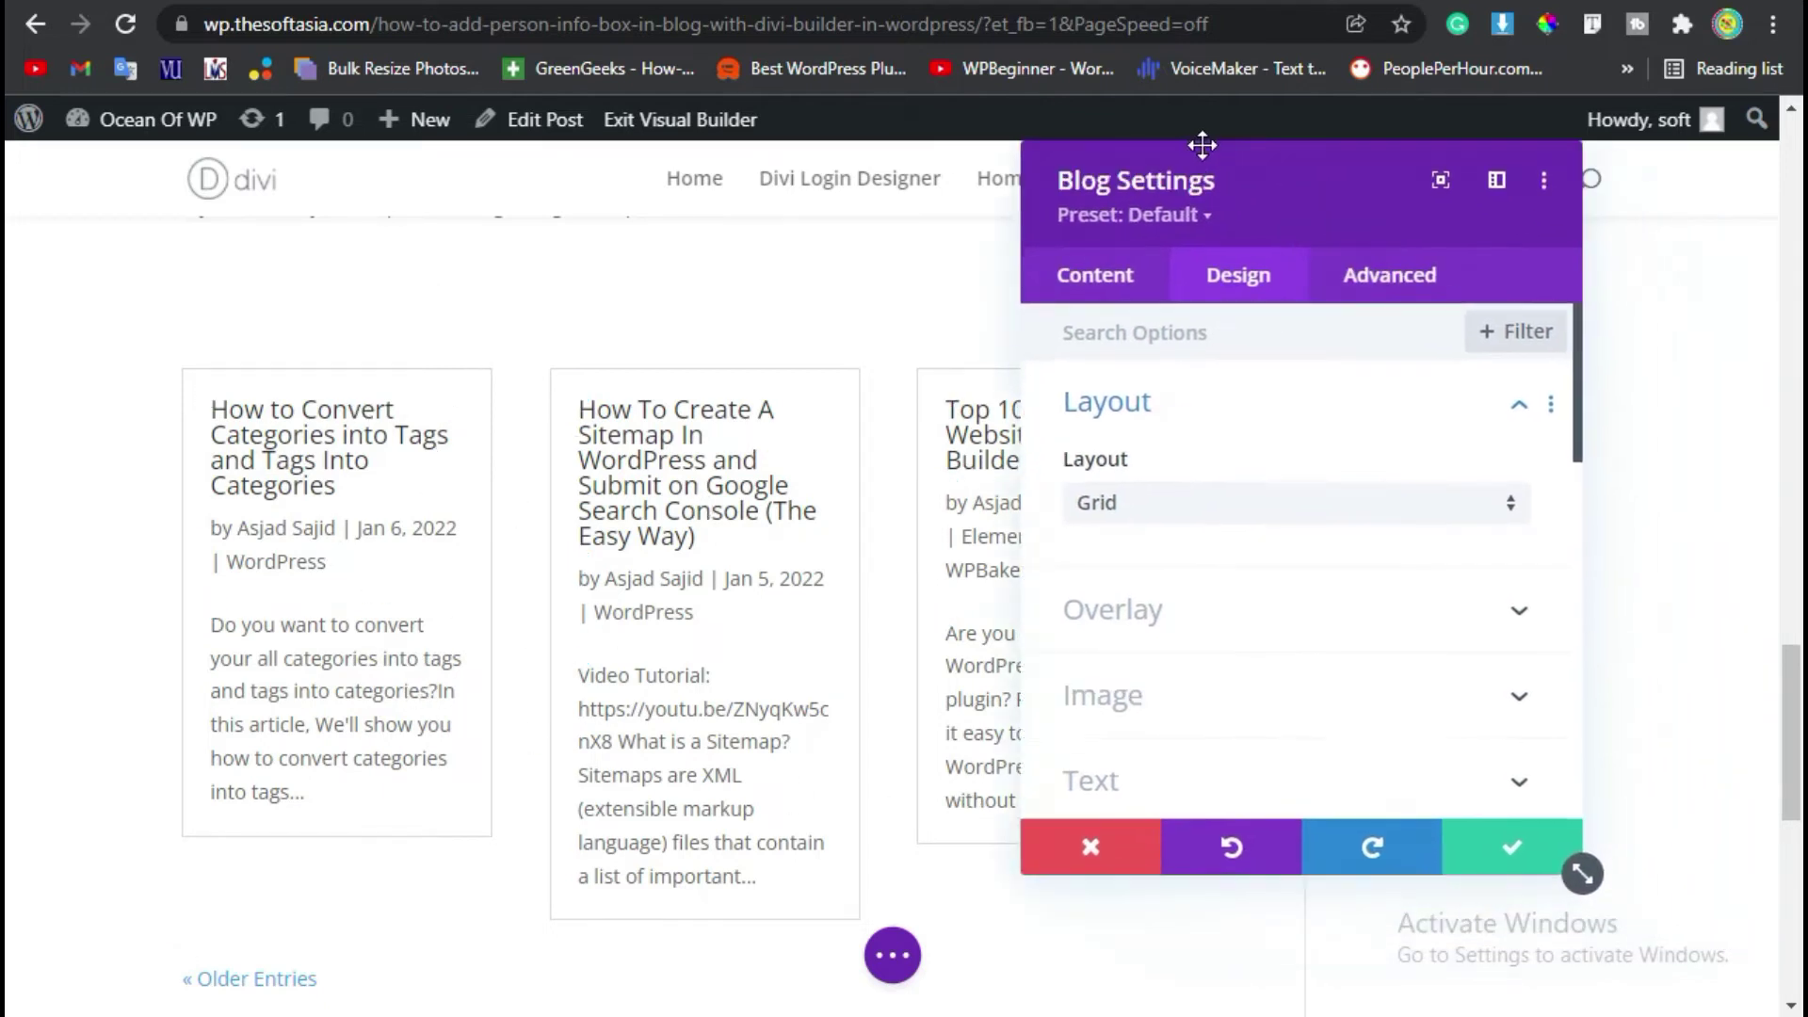
pyautogui.click(1153, 419)
# Step: Style the post titles in Acme, bold, black, at 20px
pyautogui.click(1195, 742)
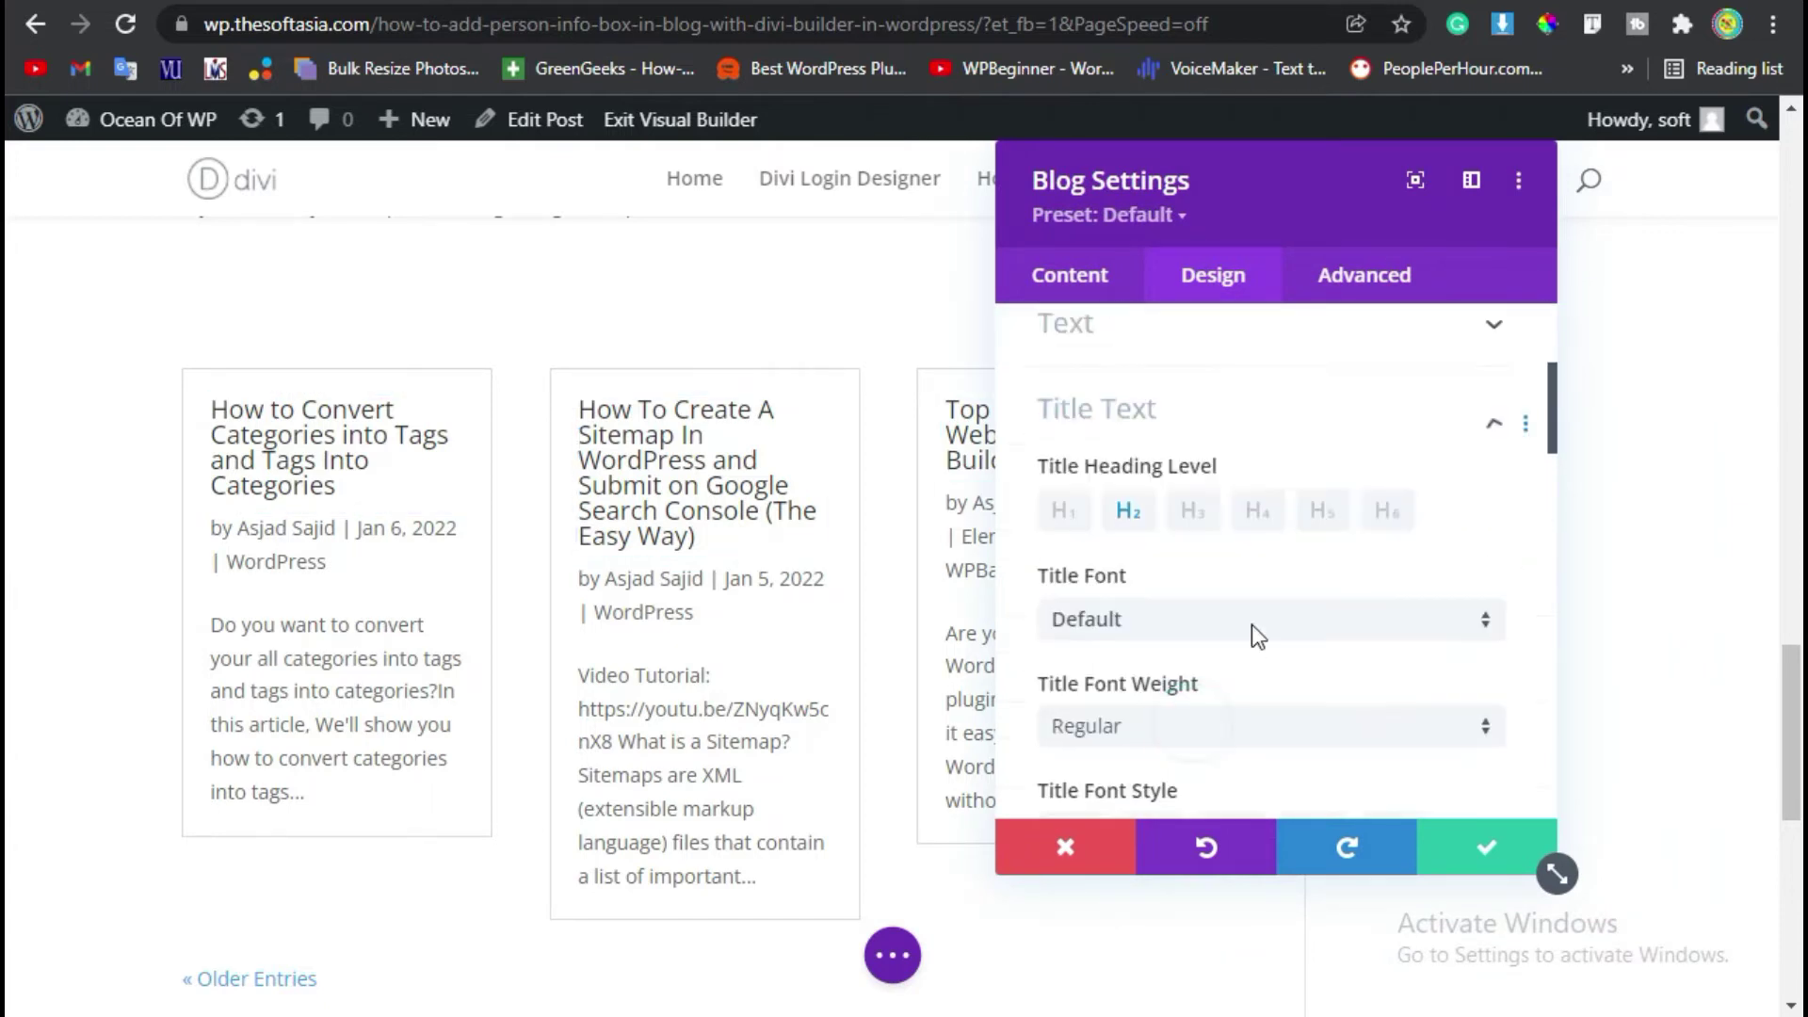
pyautogui.click(1144, 565)
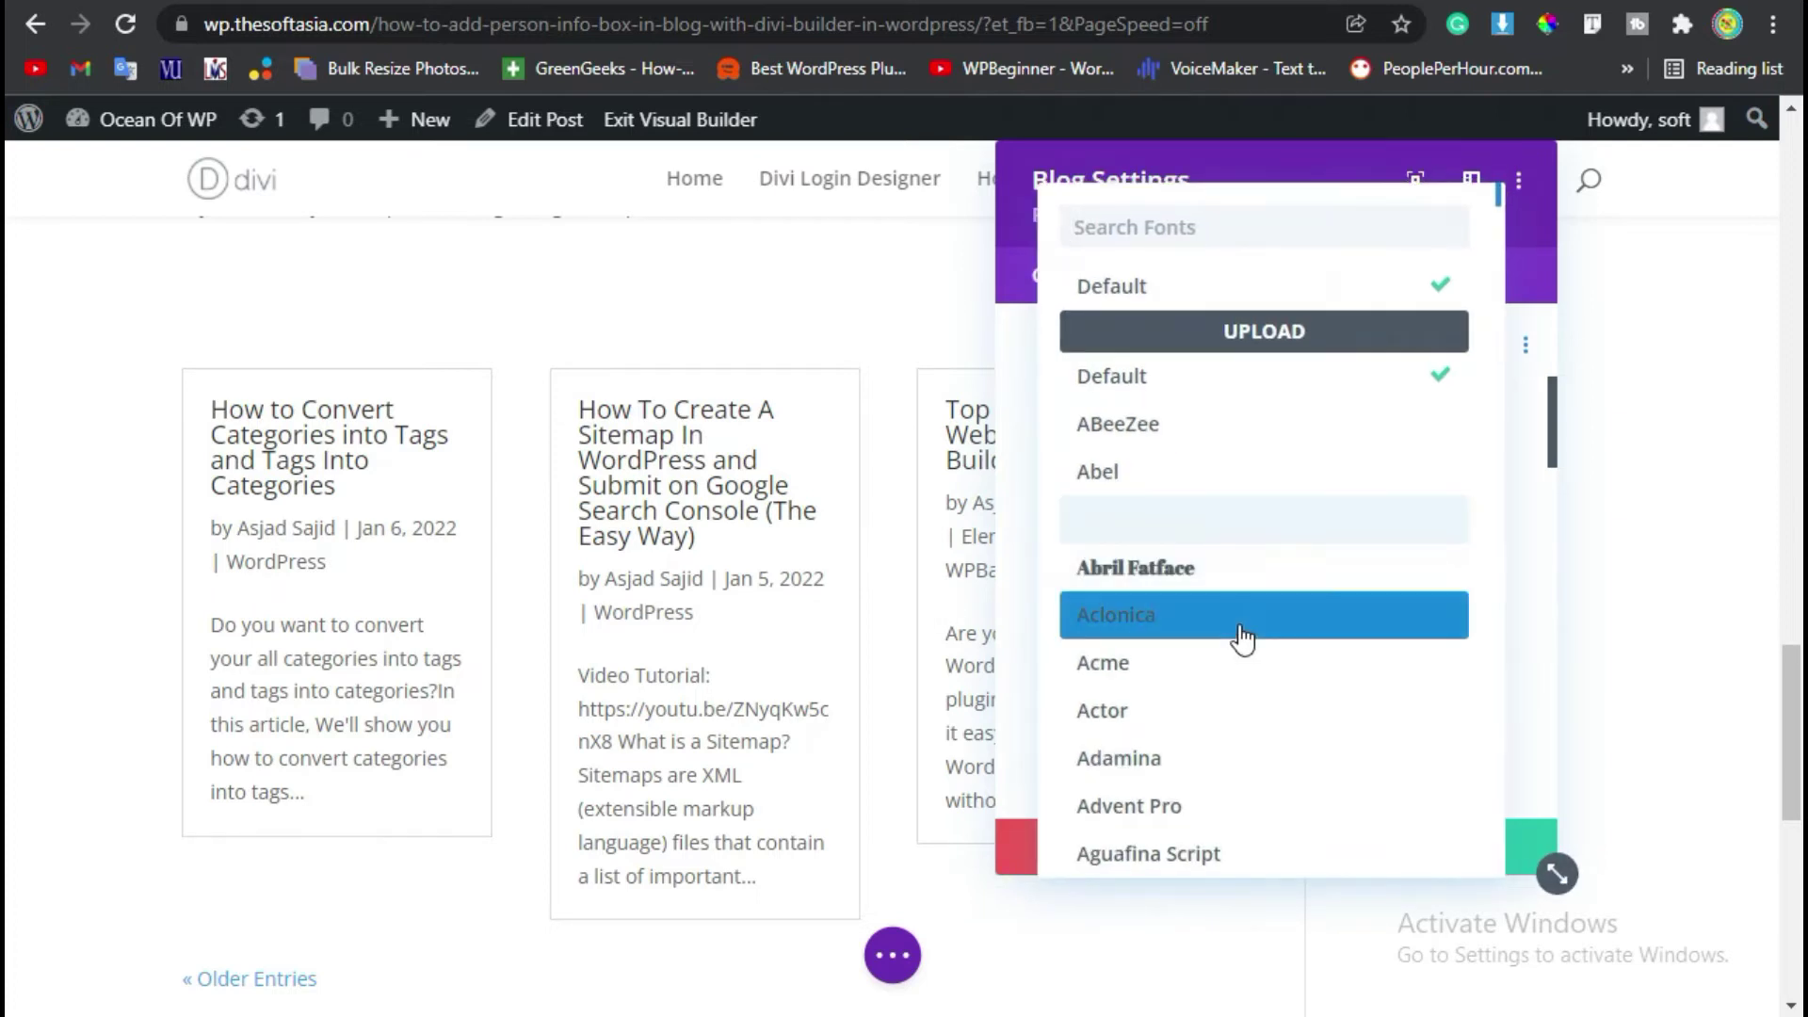
pyautogui.click(1240, 665)
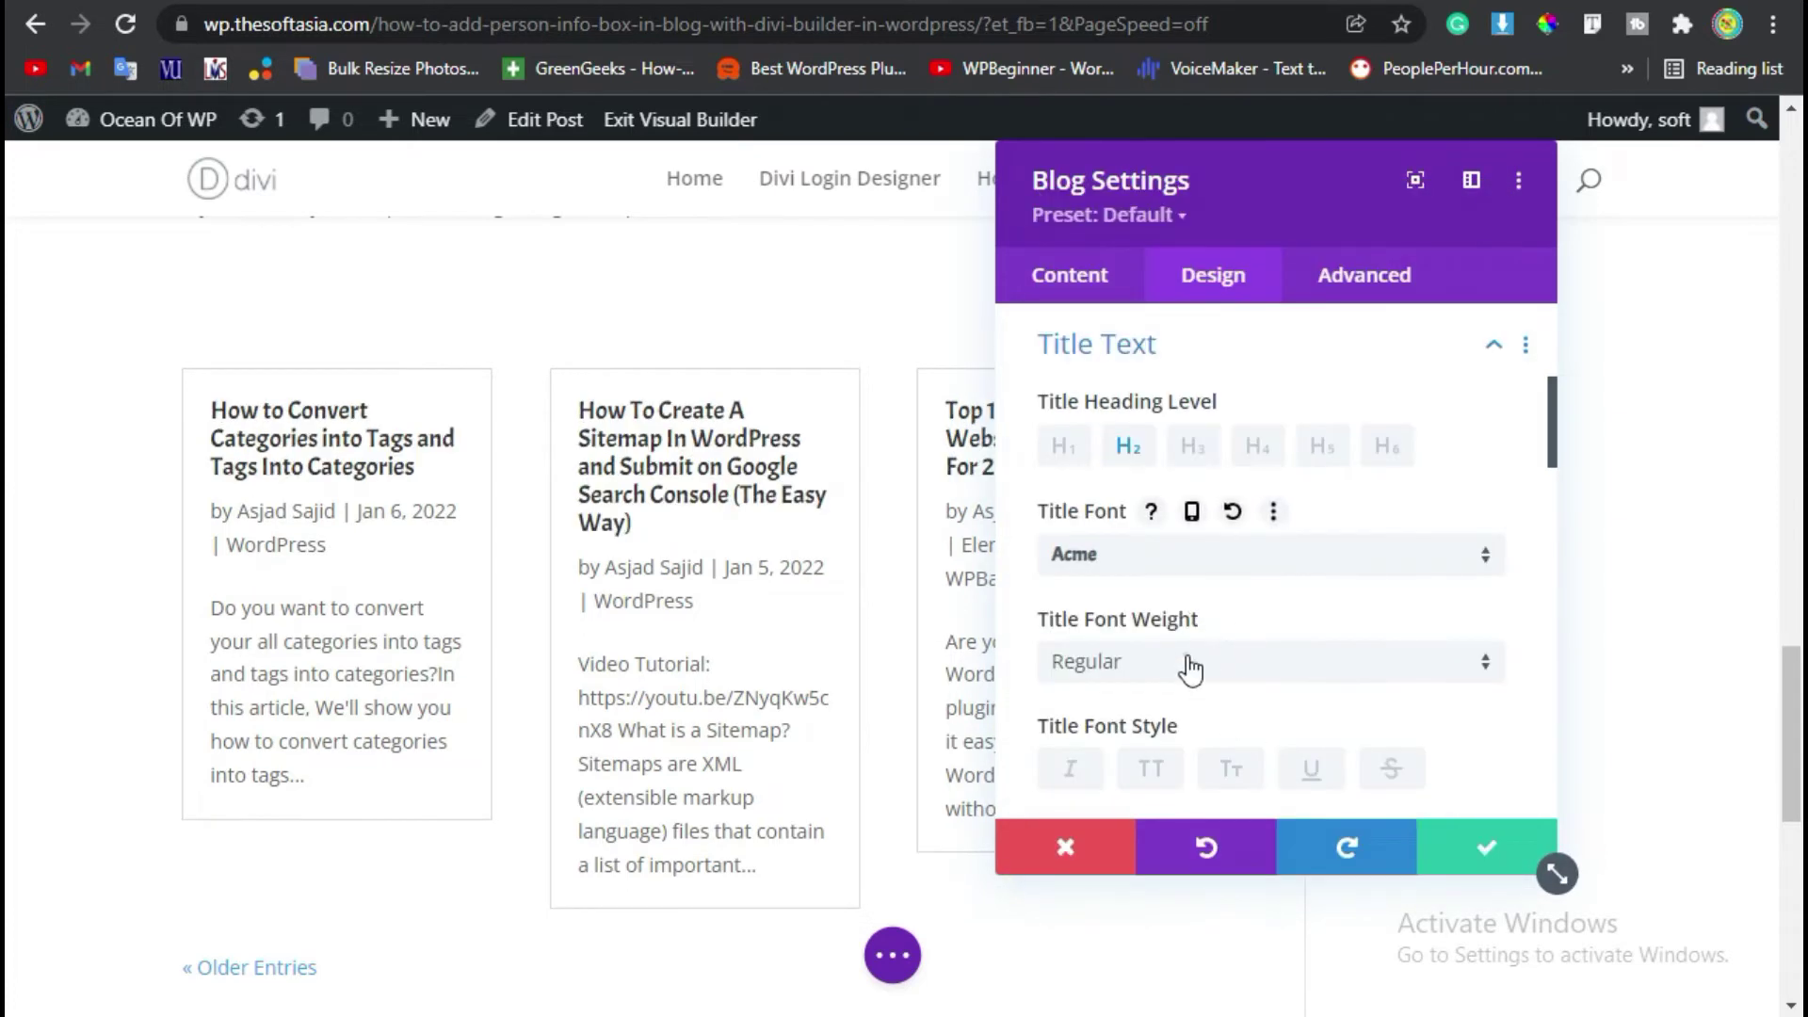
pyautogui.click(1191, 667)
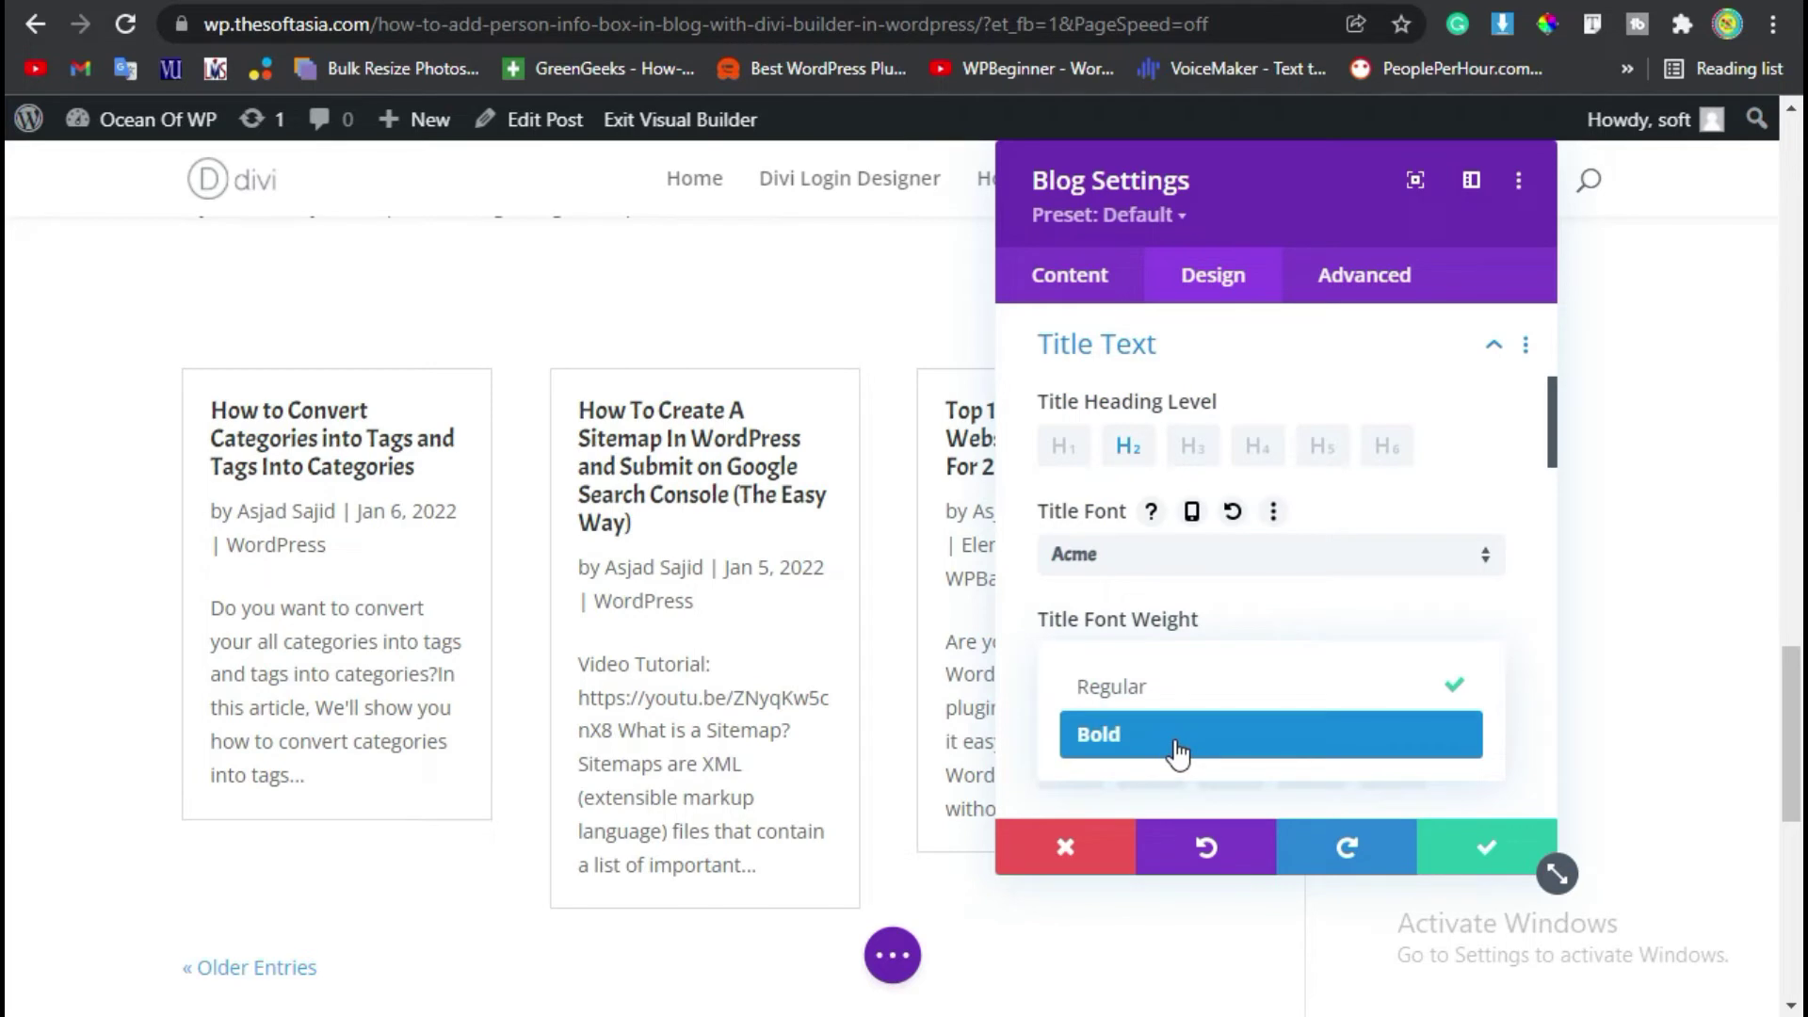
pyautogui.click(1177, 744)
pyautogui.scroll(-2, 1183, 614)
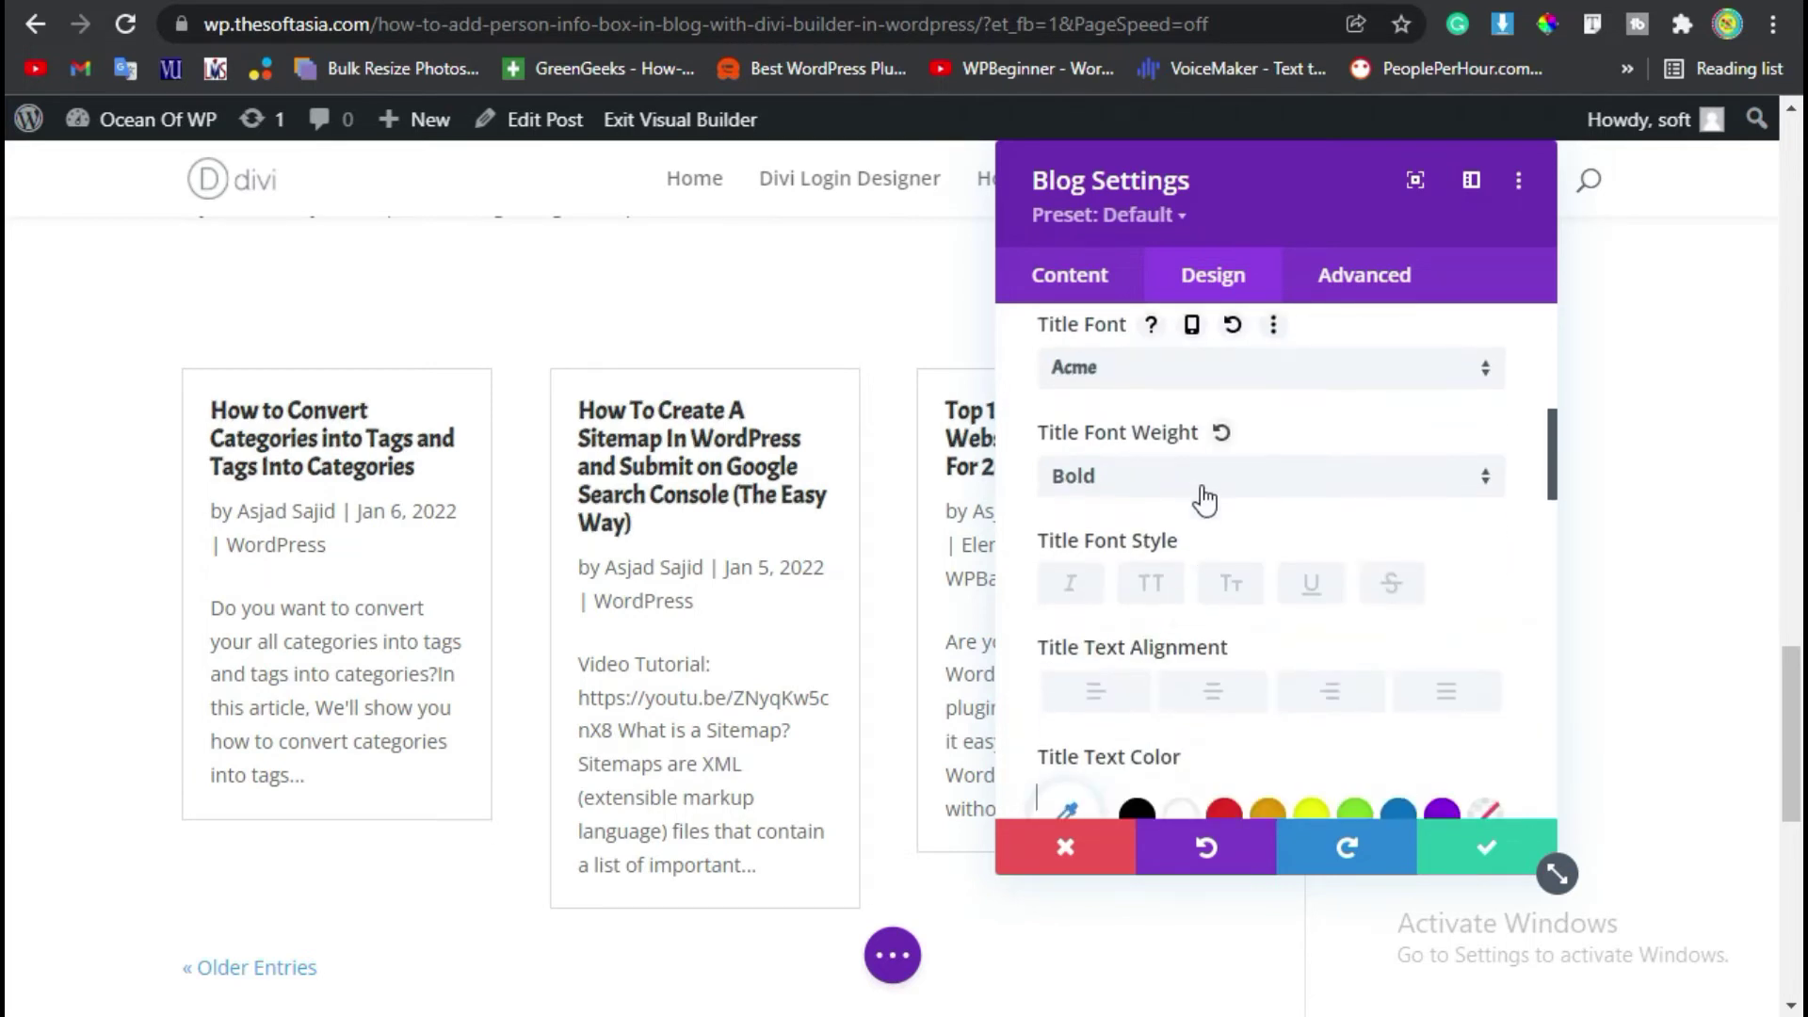
pyautogui.scroll(-2, 1280, 603)
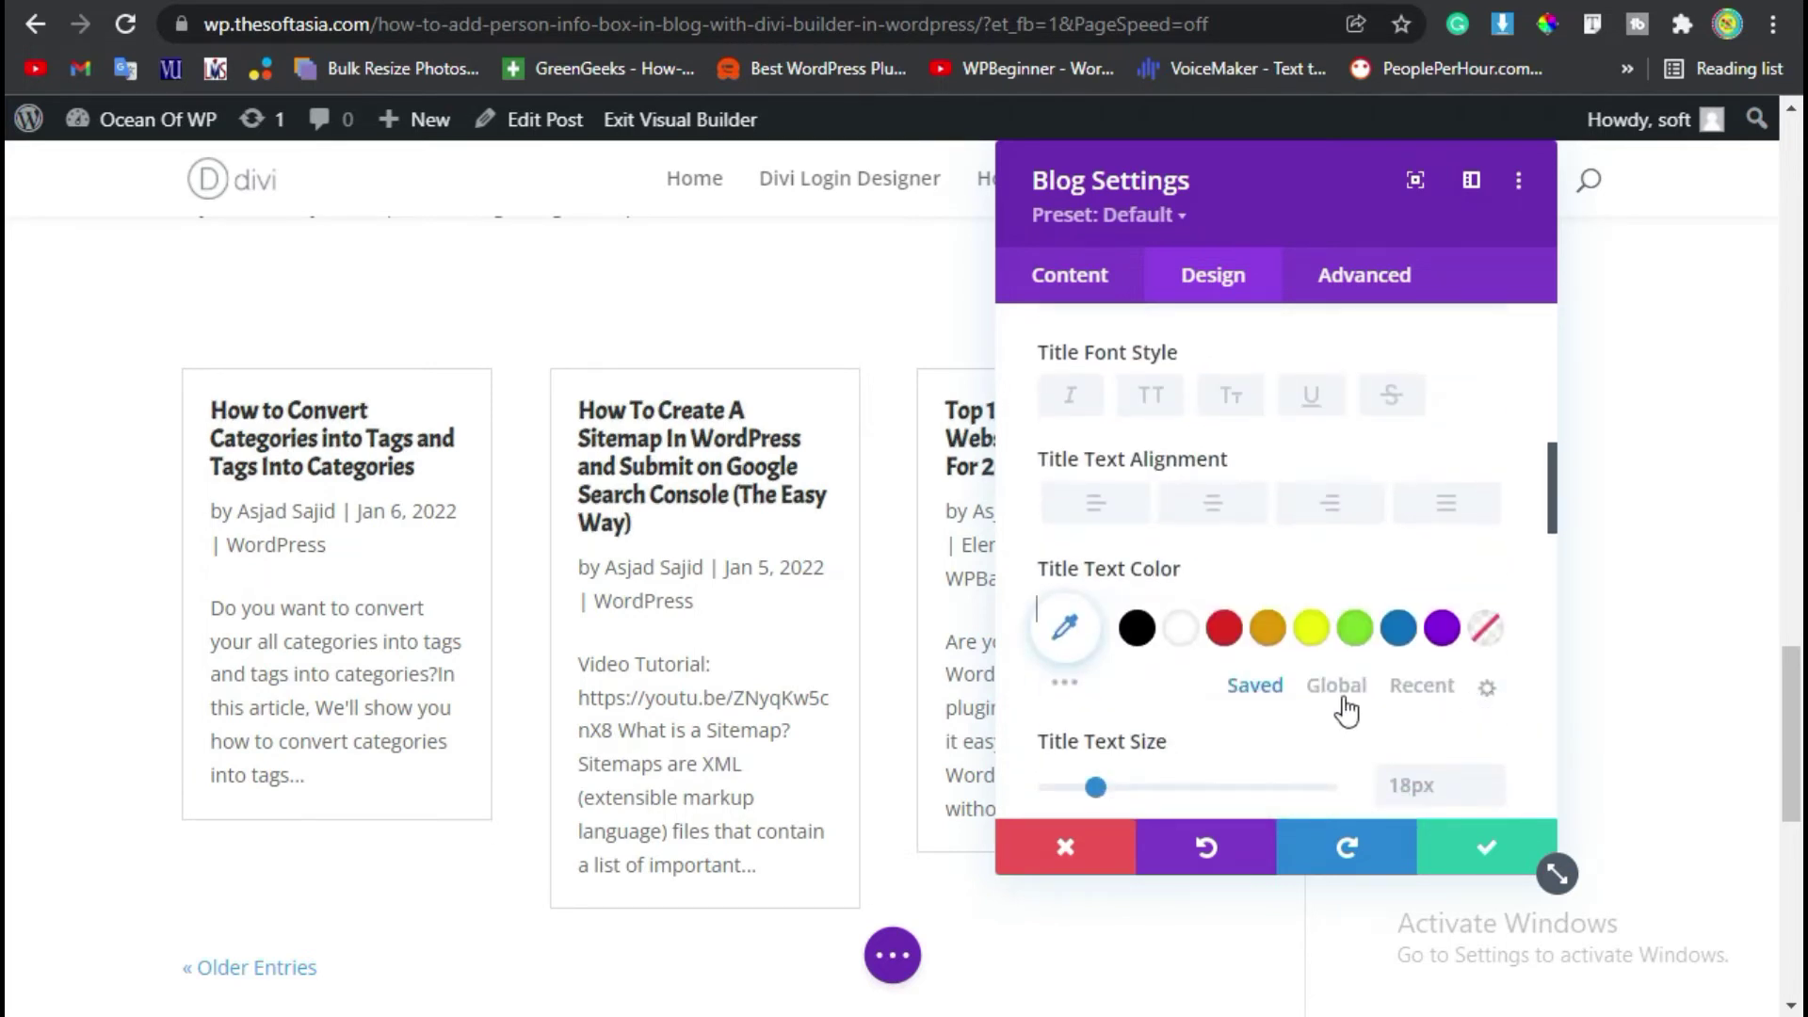
pyautogui.click(1139, 633)
pyautogui.scroll(-2, 1480, 804)
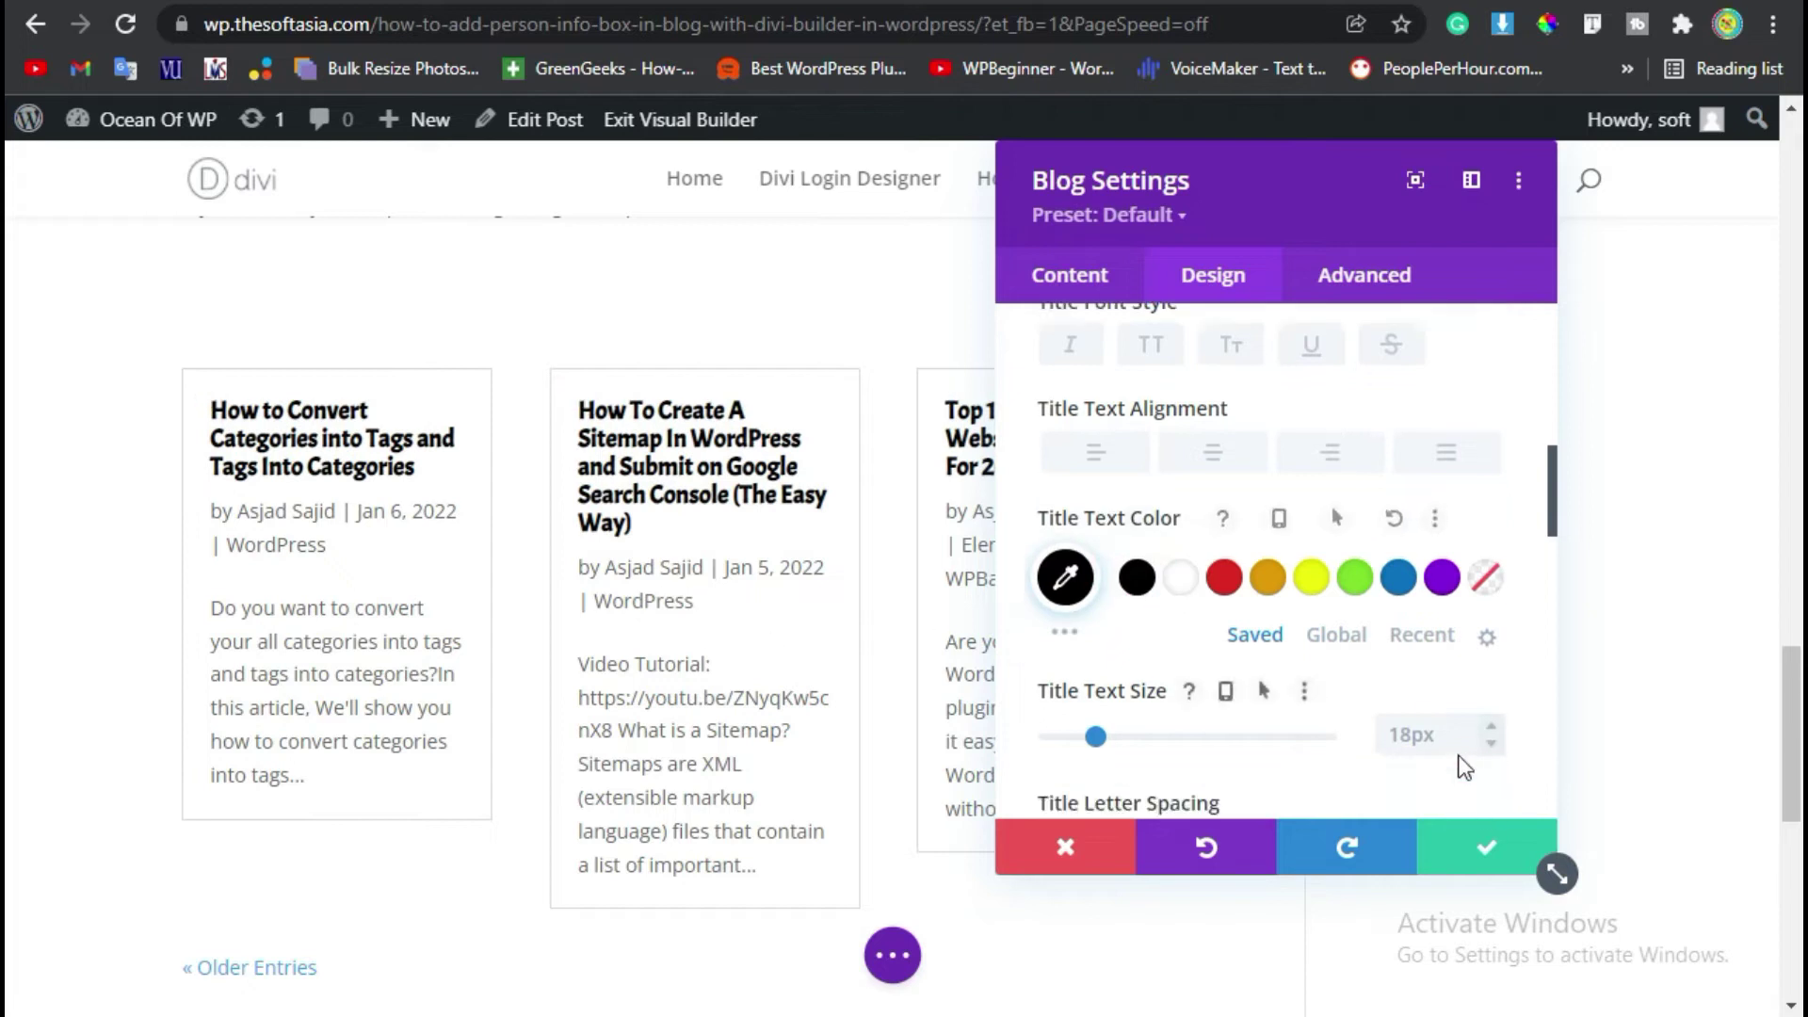
pyautogui.click(1489, 589)
pyautogui.press('Up')
pyautogui.press('Up')
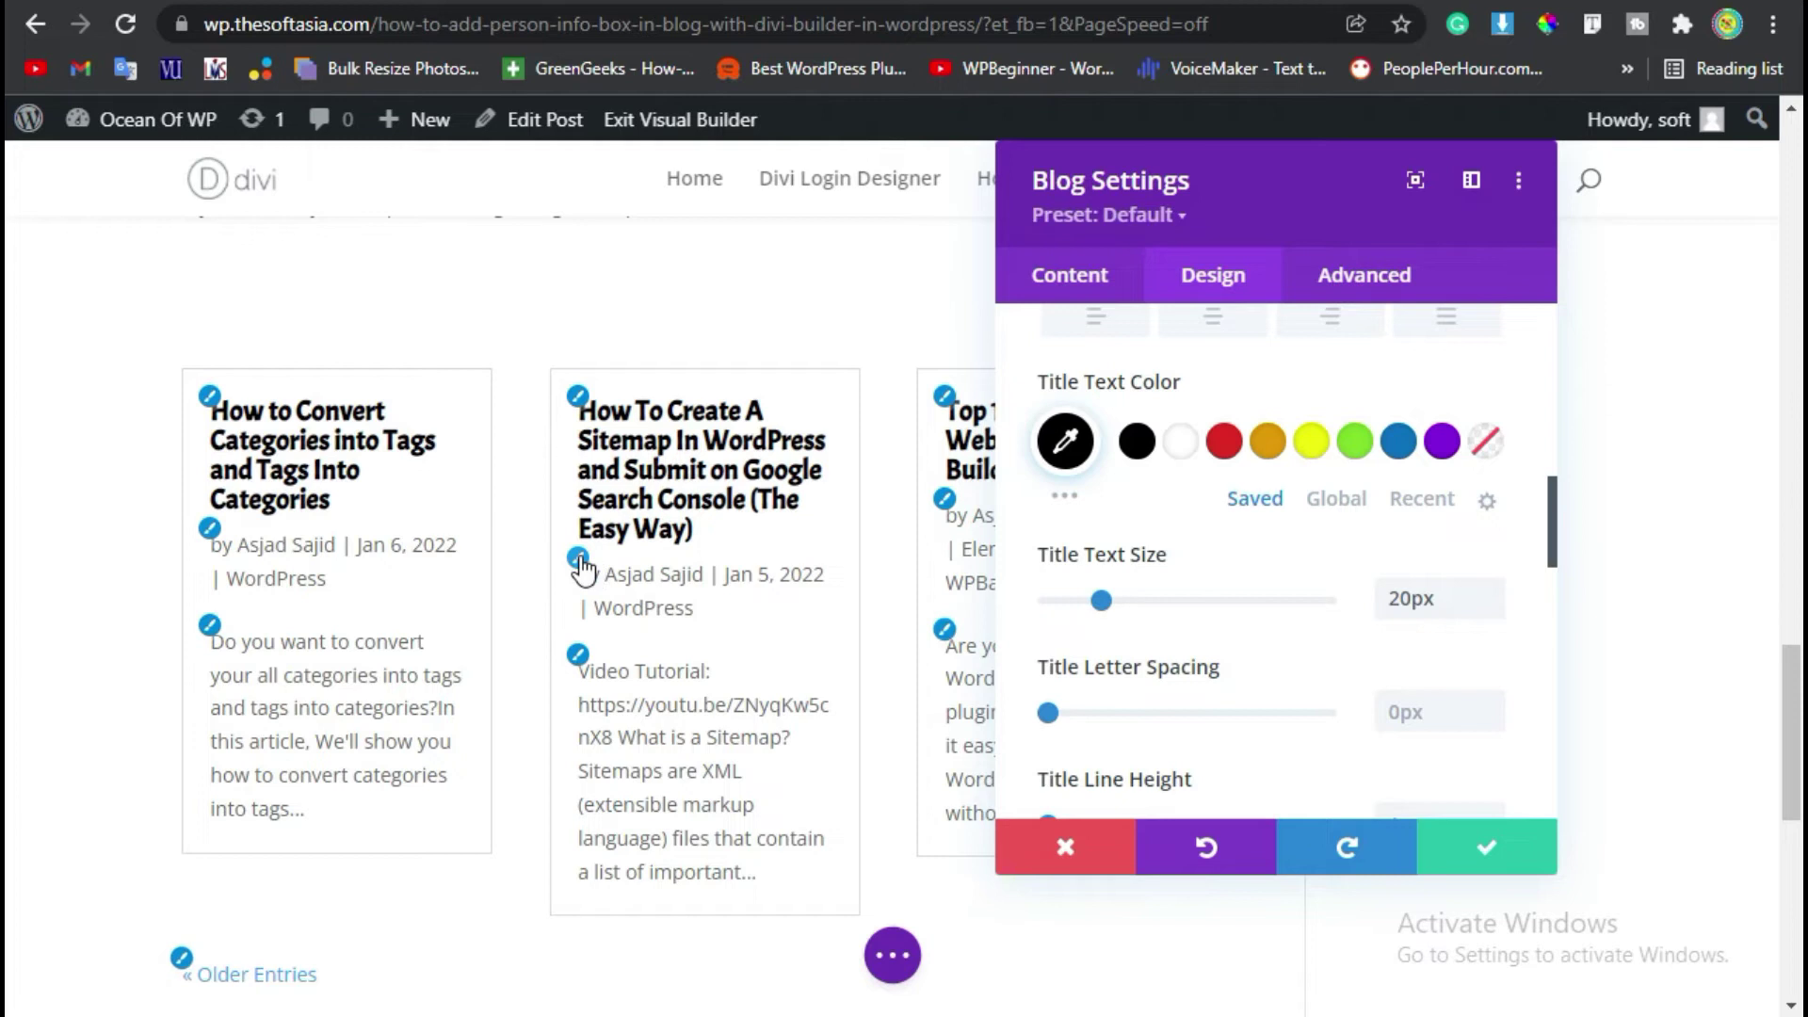
pyautogui.click(579, 558)
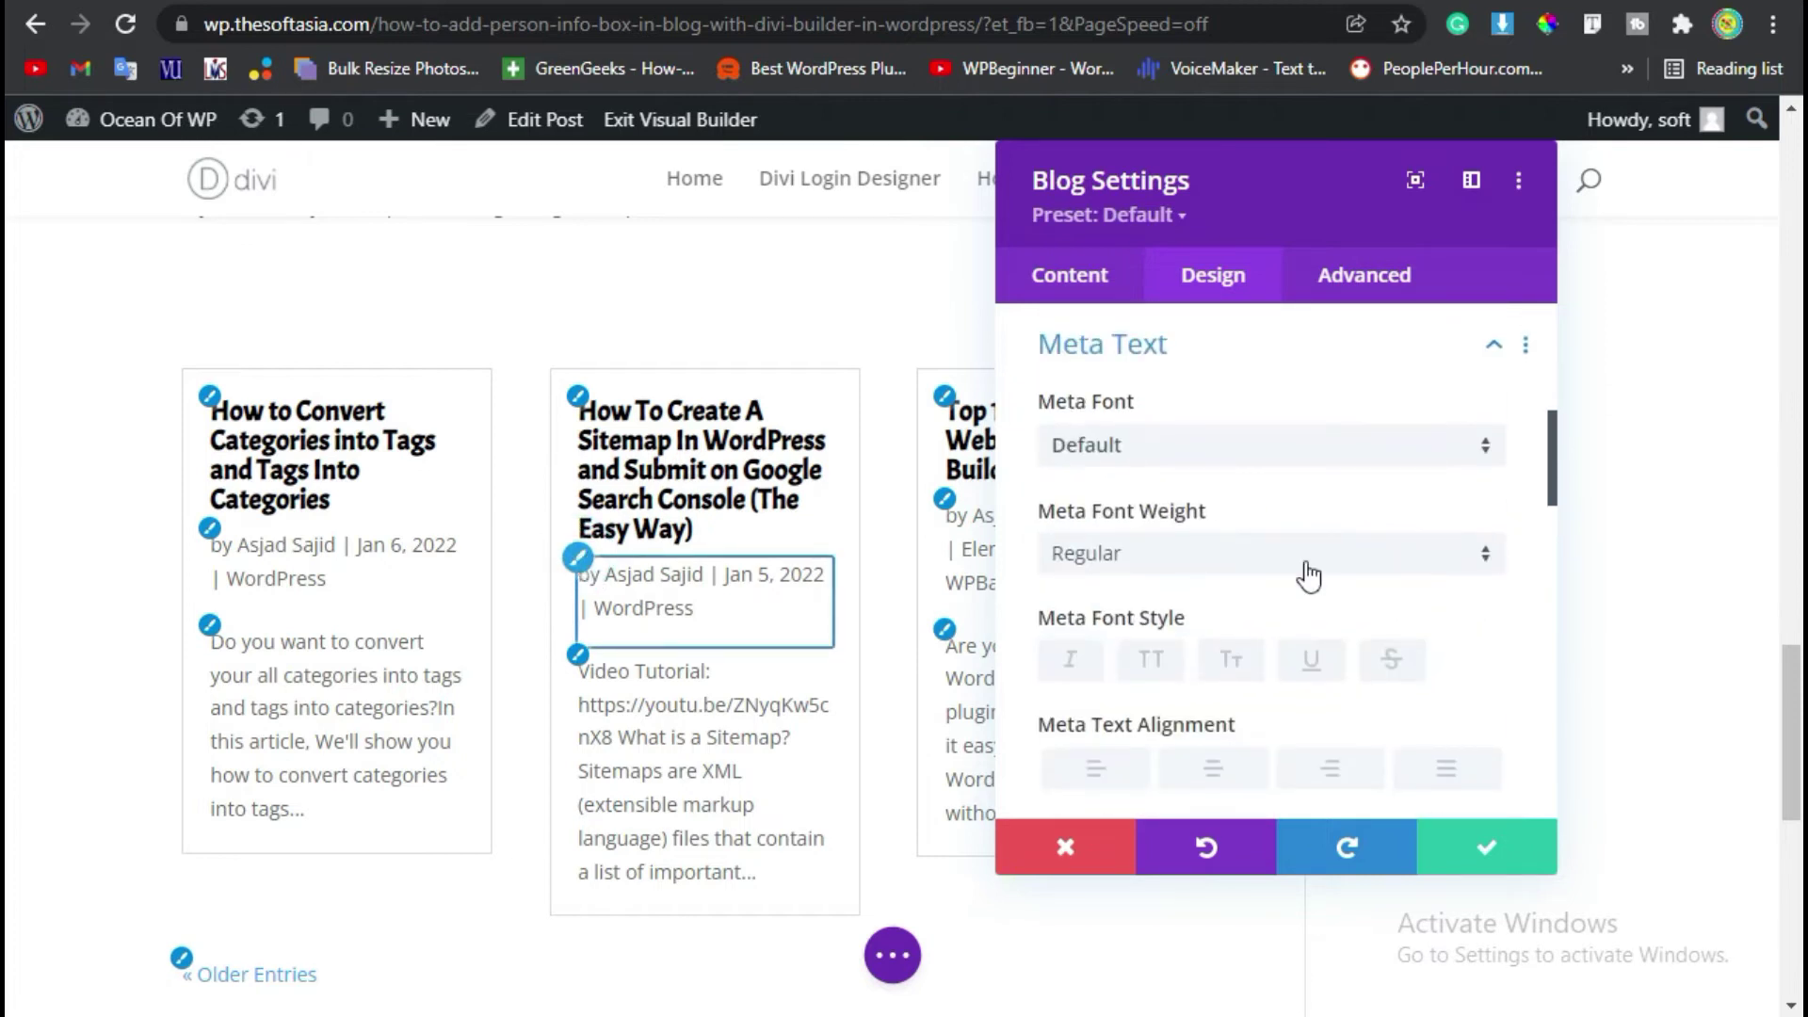
# Step: Set the meta text to the Aladin font, bold, black, at 16px
pyautogui.click(1114, 469)
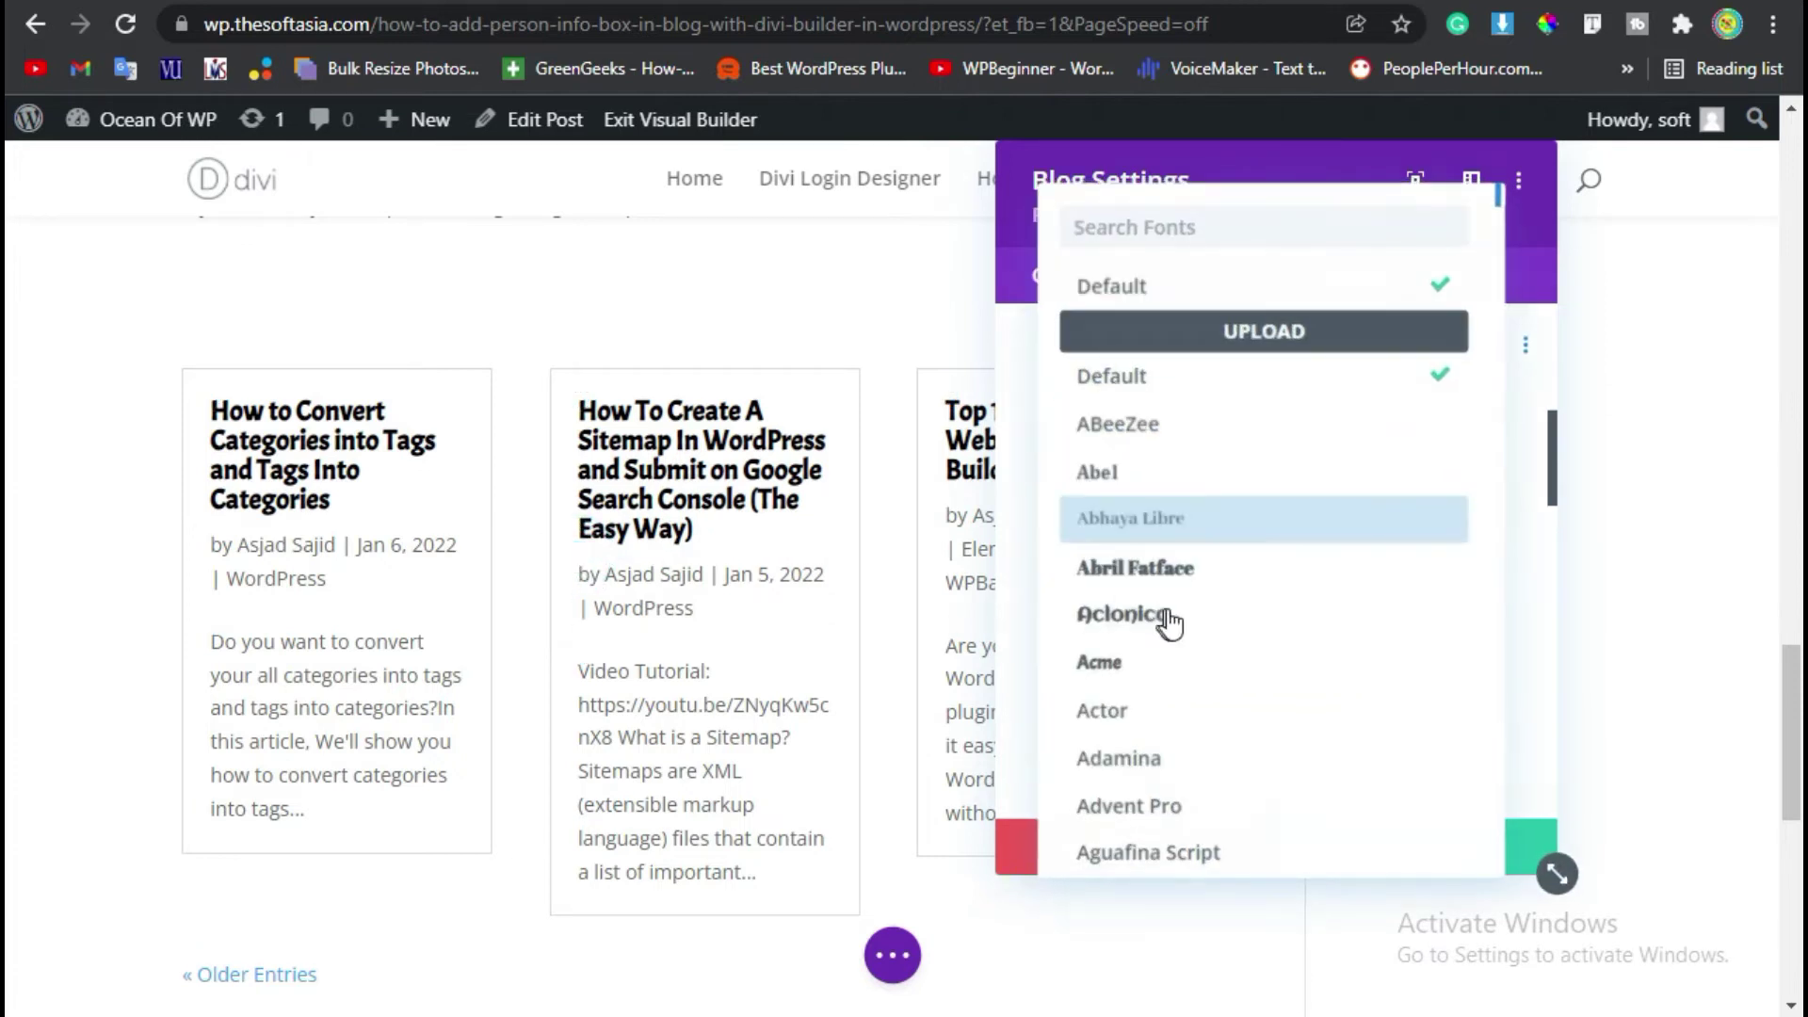
pyautogui.scroll(-4, 1177, 618)
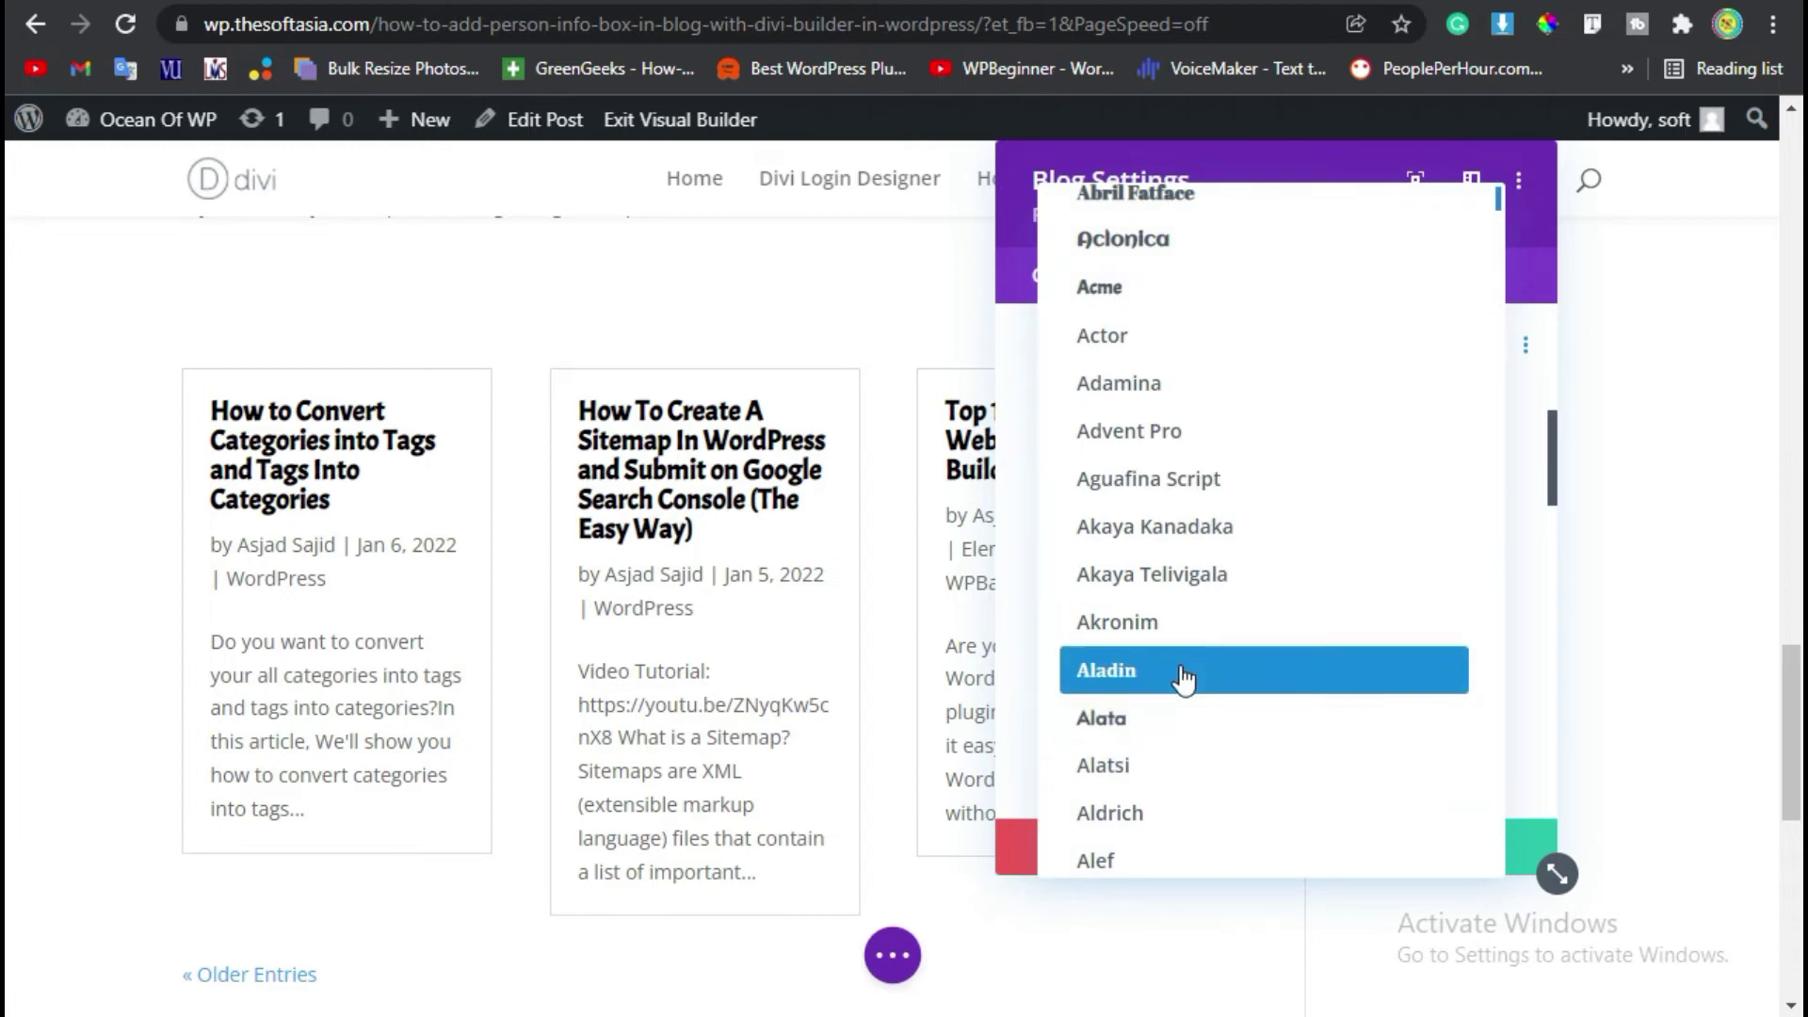
pyautogui.click(1241, 685)
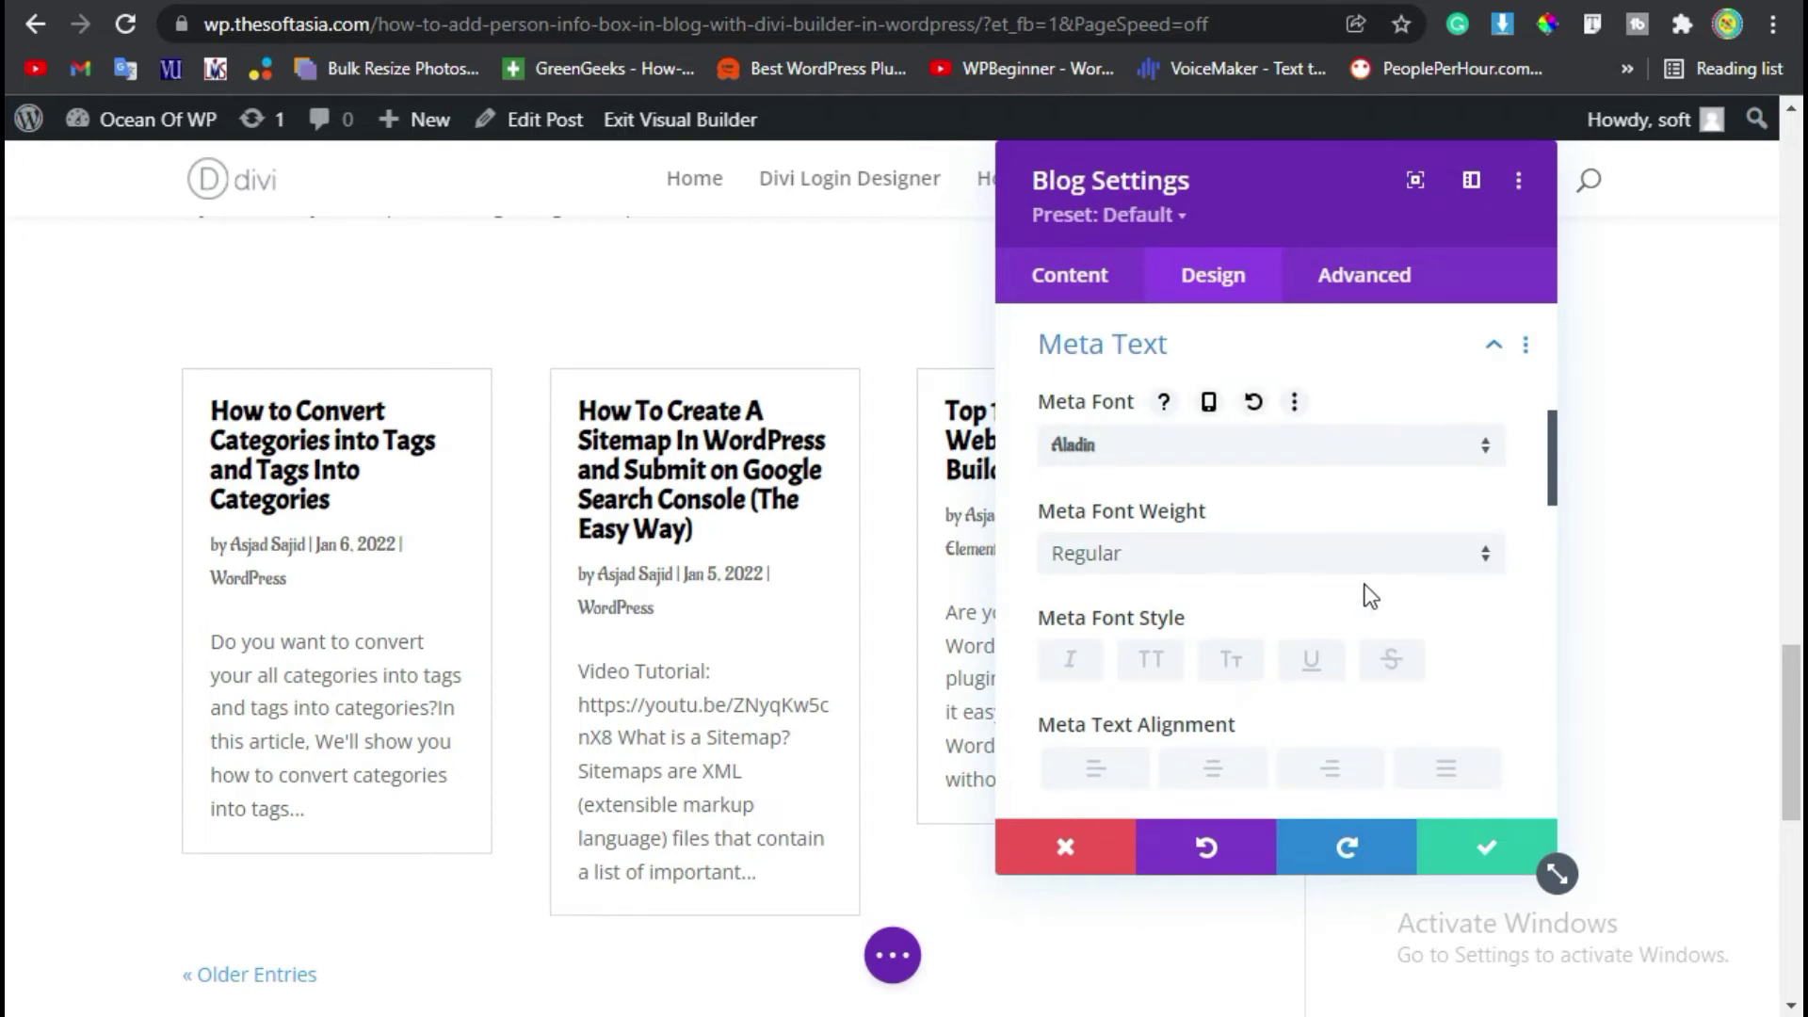
pyautogui.click(1240, 561)
pyautogui.click(1221, 635)
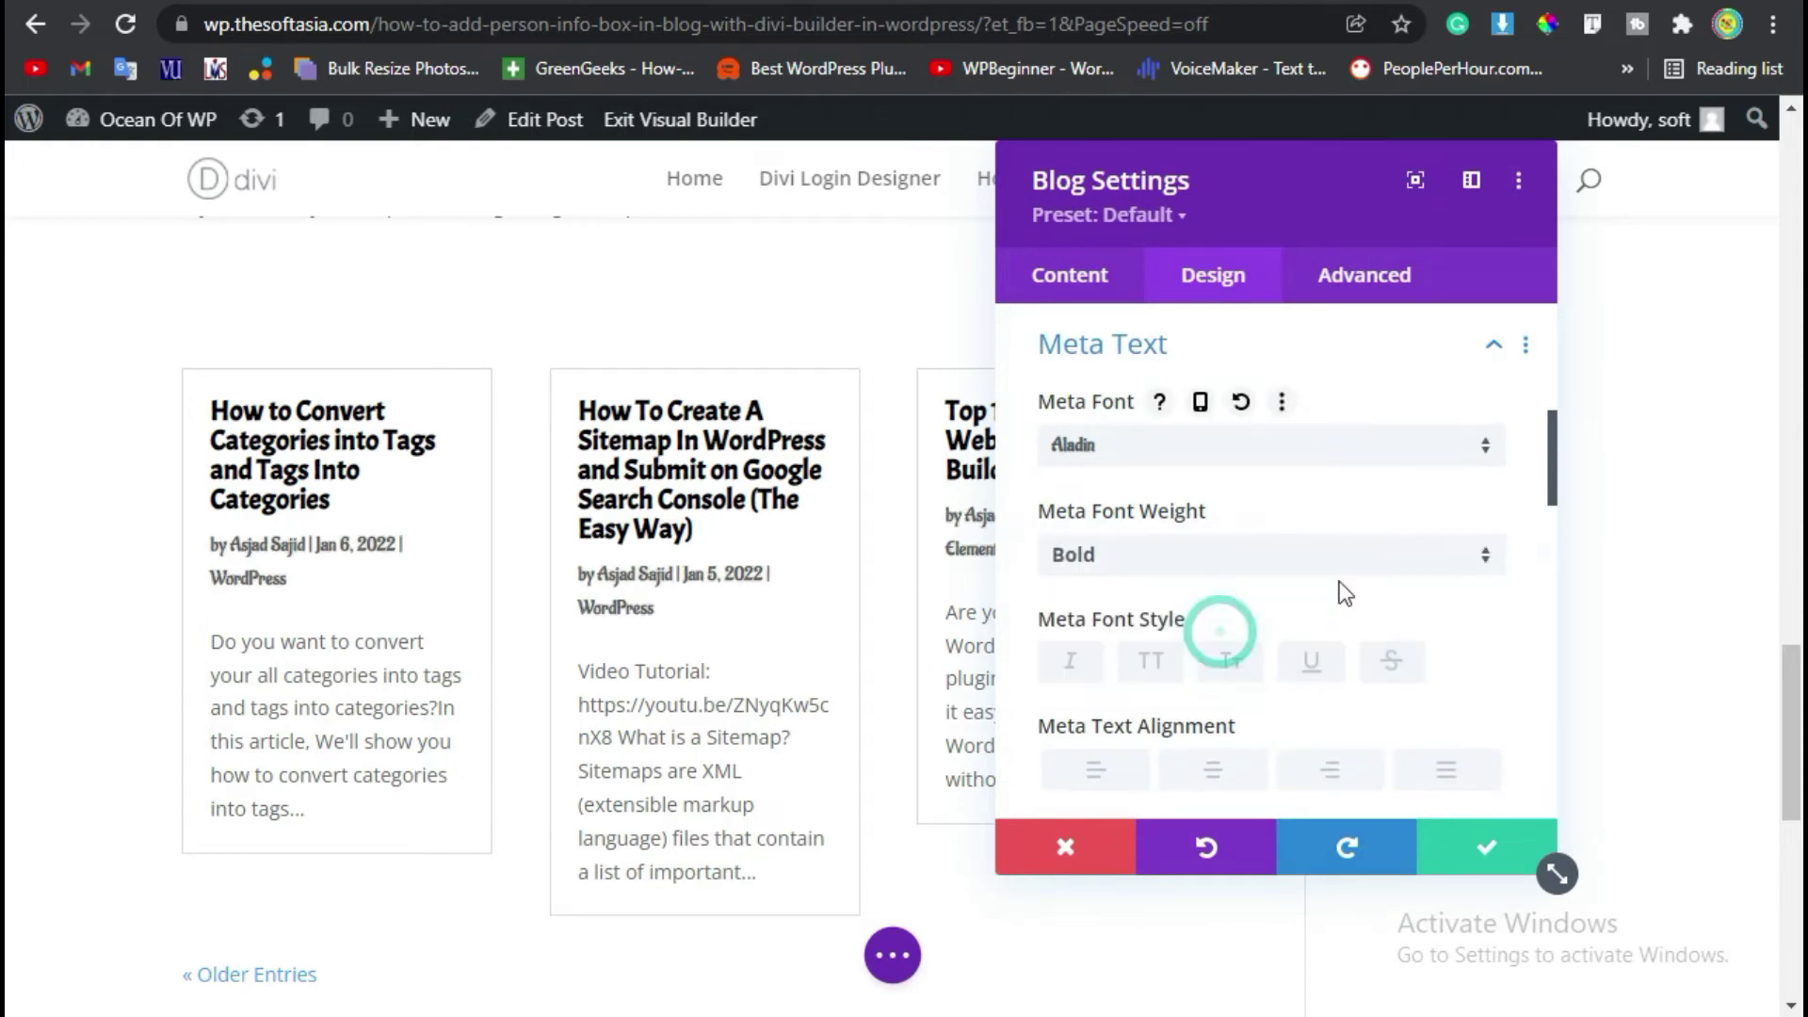
pyautogui.scroll(-2, 1331, 571)
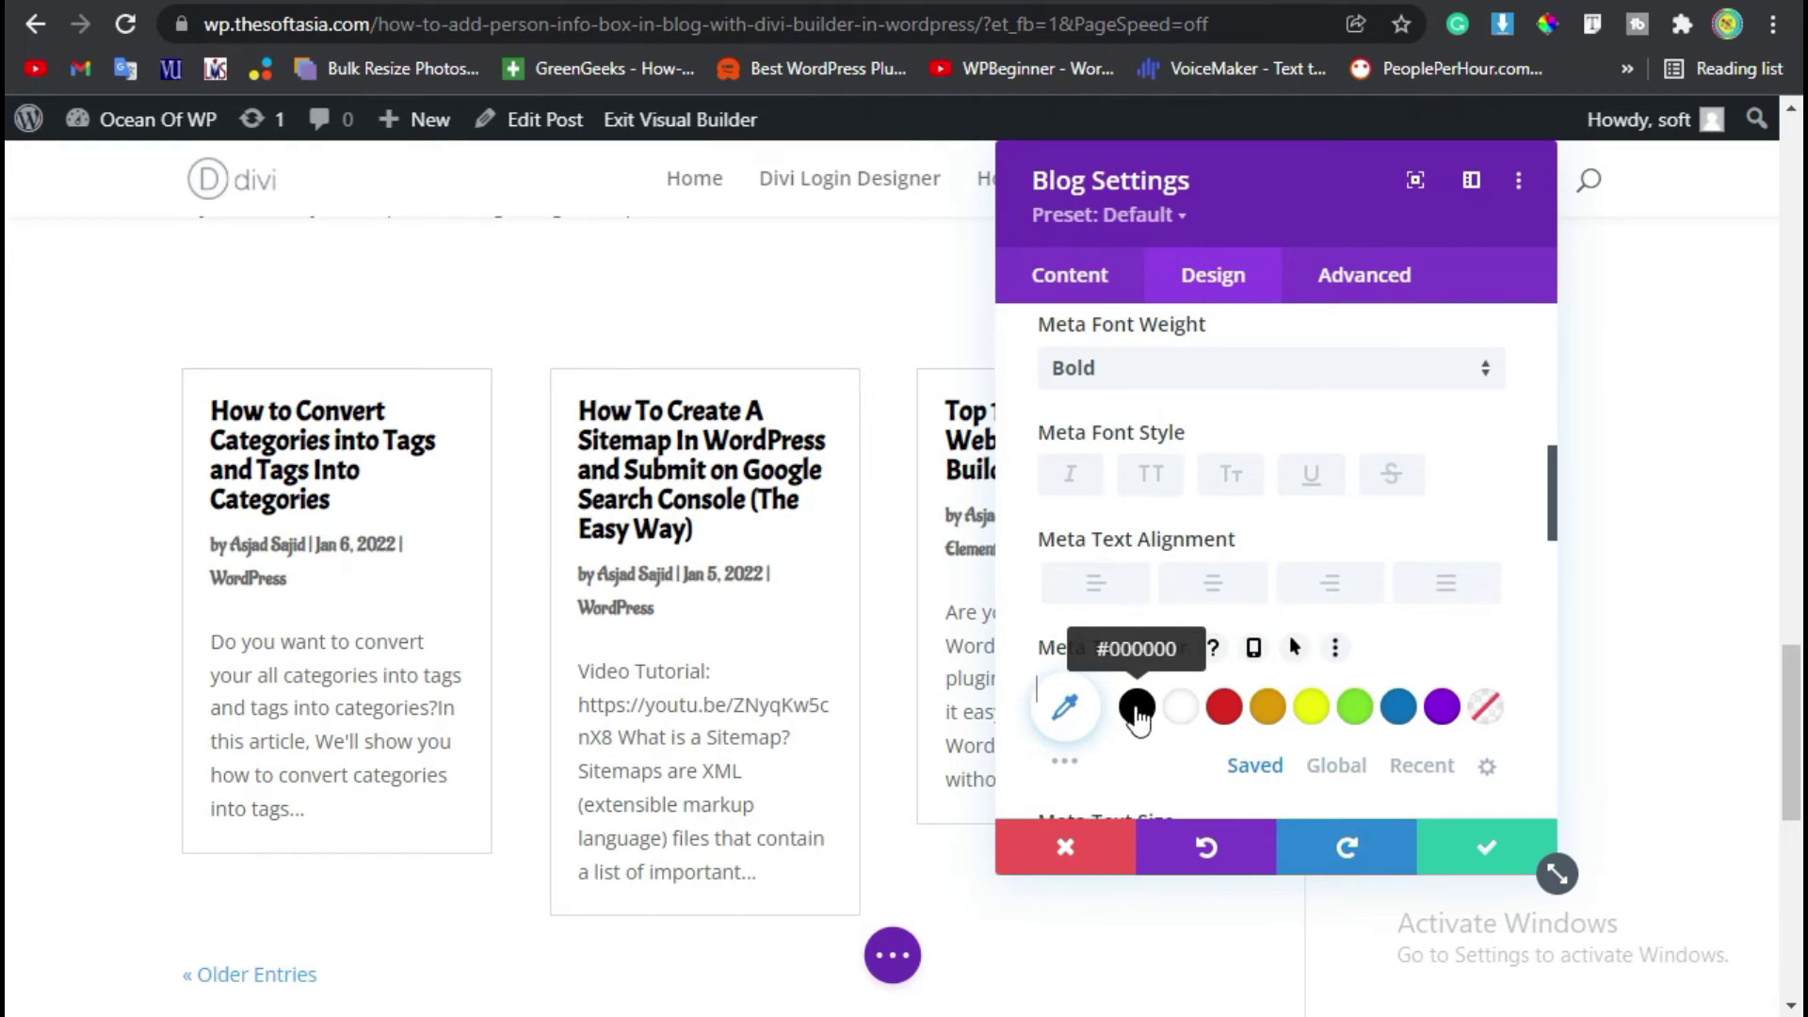
pyautogui.click(1139, 712)
pyautogui.scroll(-2, 1255, 529)
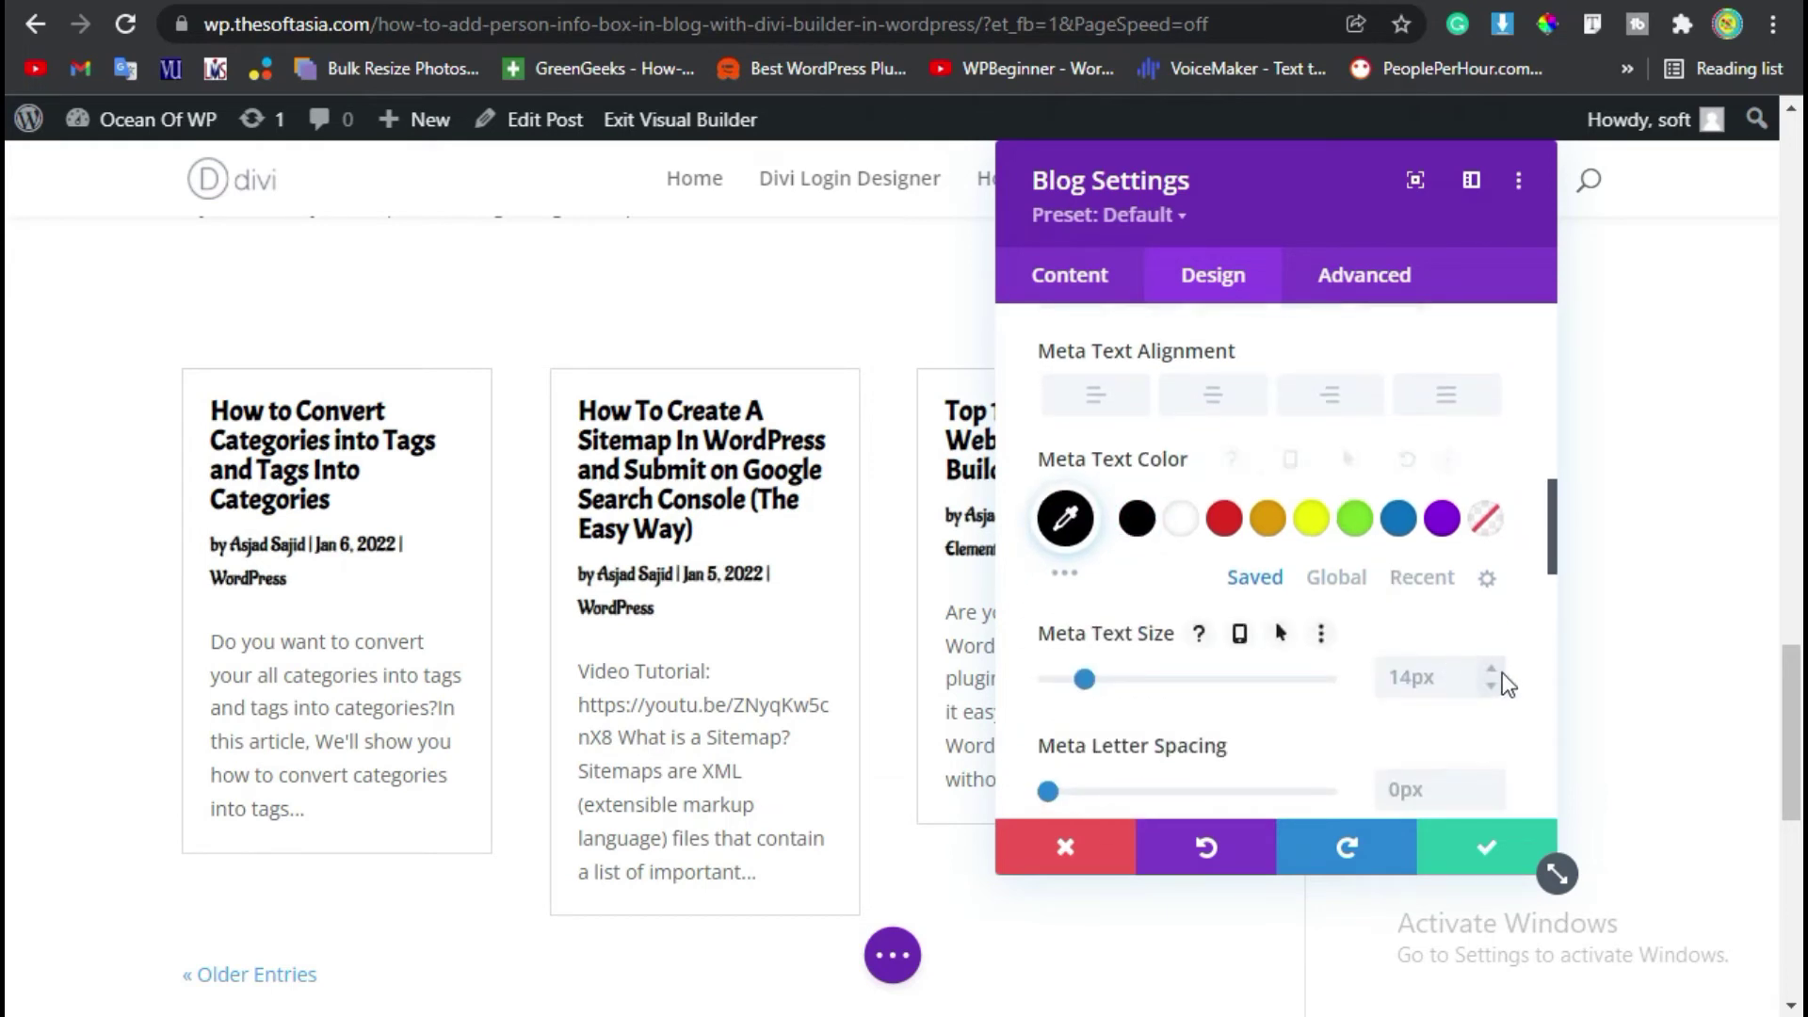
pyautogui.press('Up')
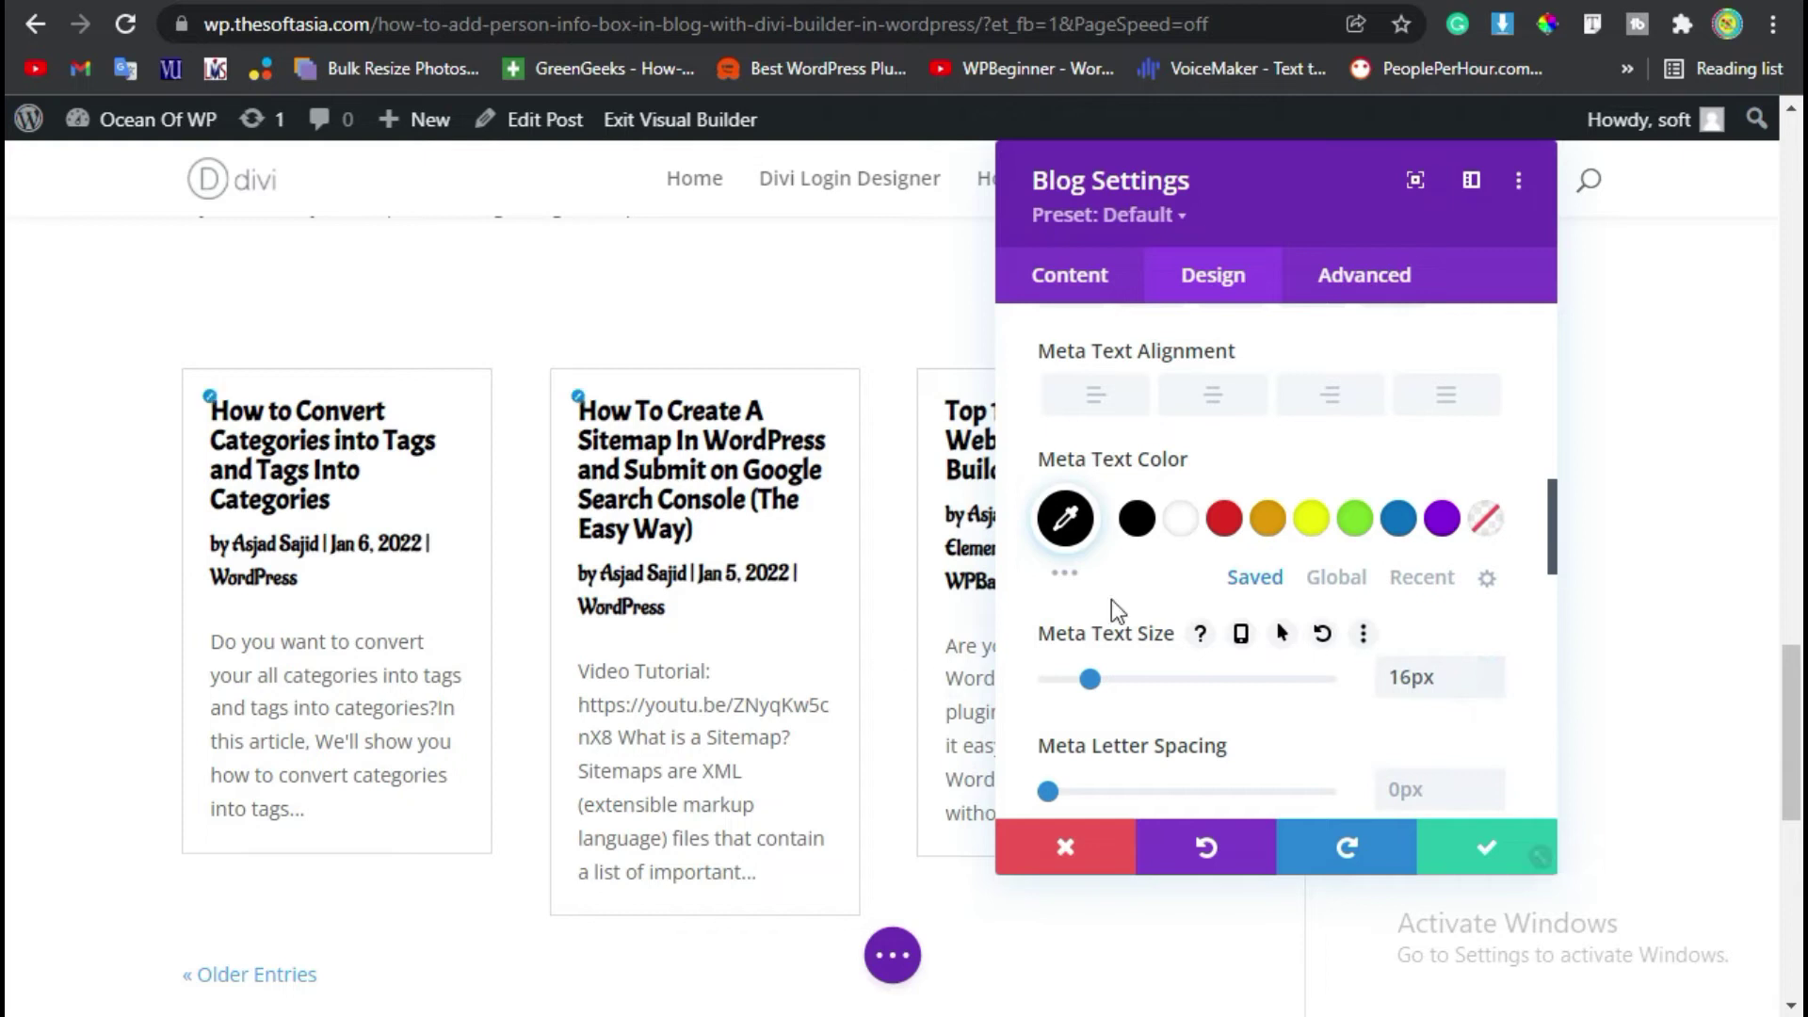
pyautogui.scroll(-2, 1268, 586)
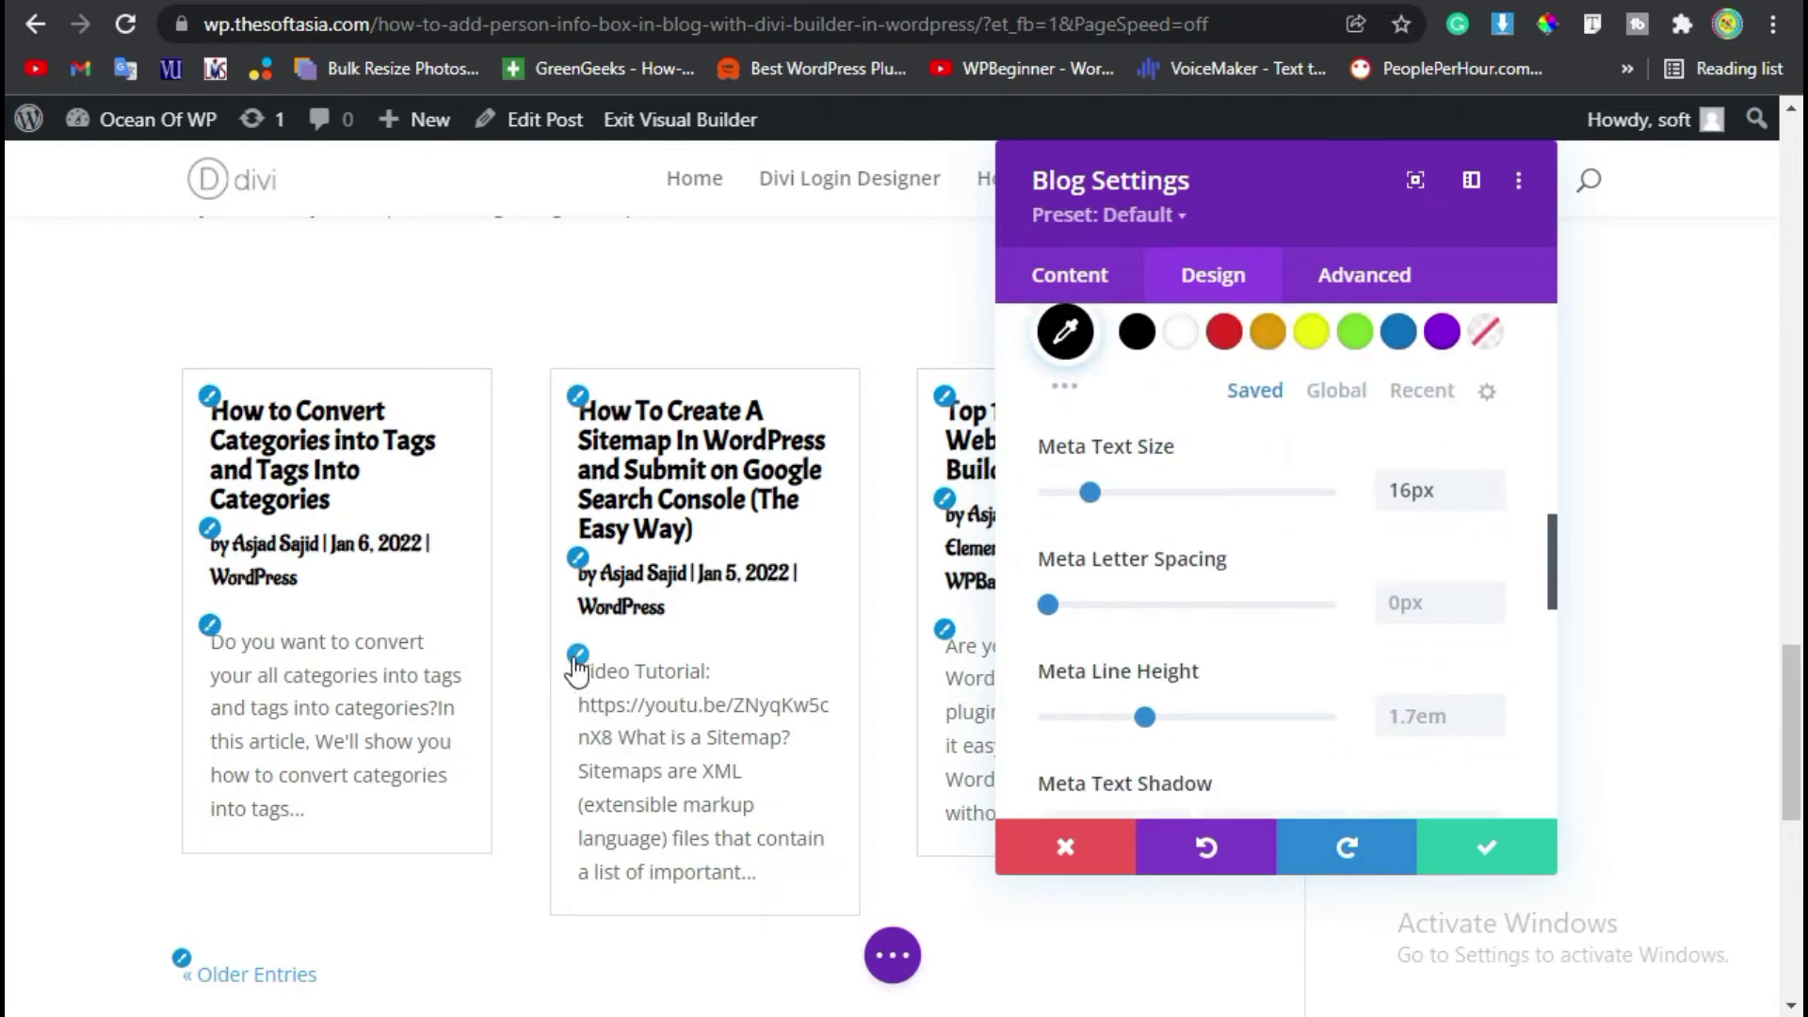
# Step: Set the excerpt body text to Alata, Regular weight, black, at 15px
pyautogui.scroll(5, 1319, 622)
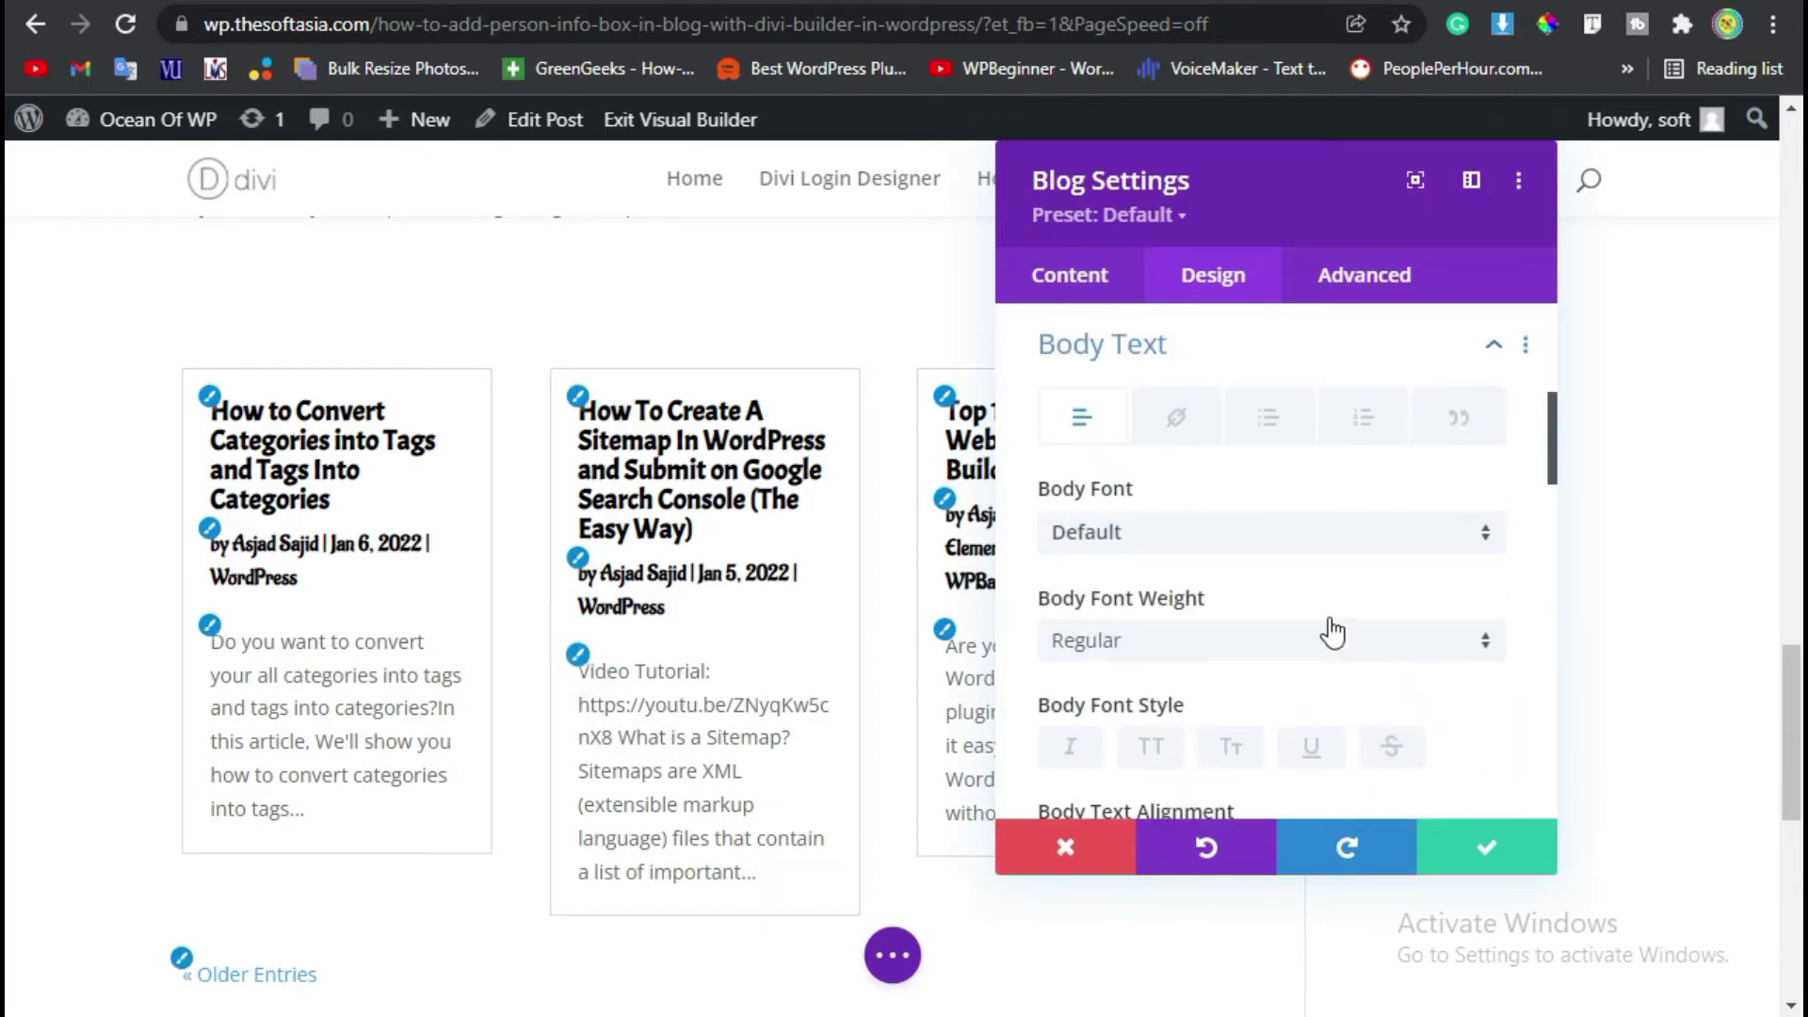
pyautogui.click(1151, 534)
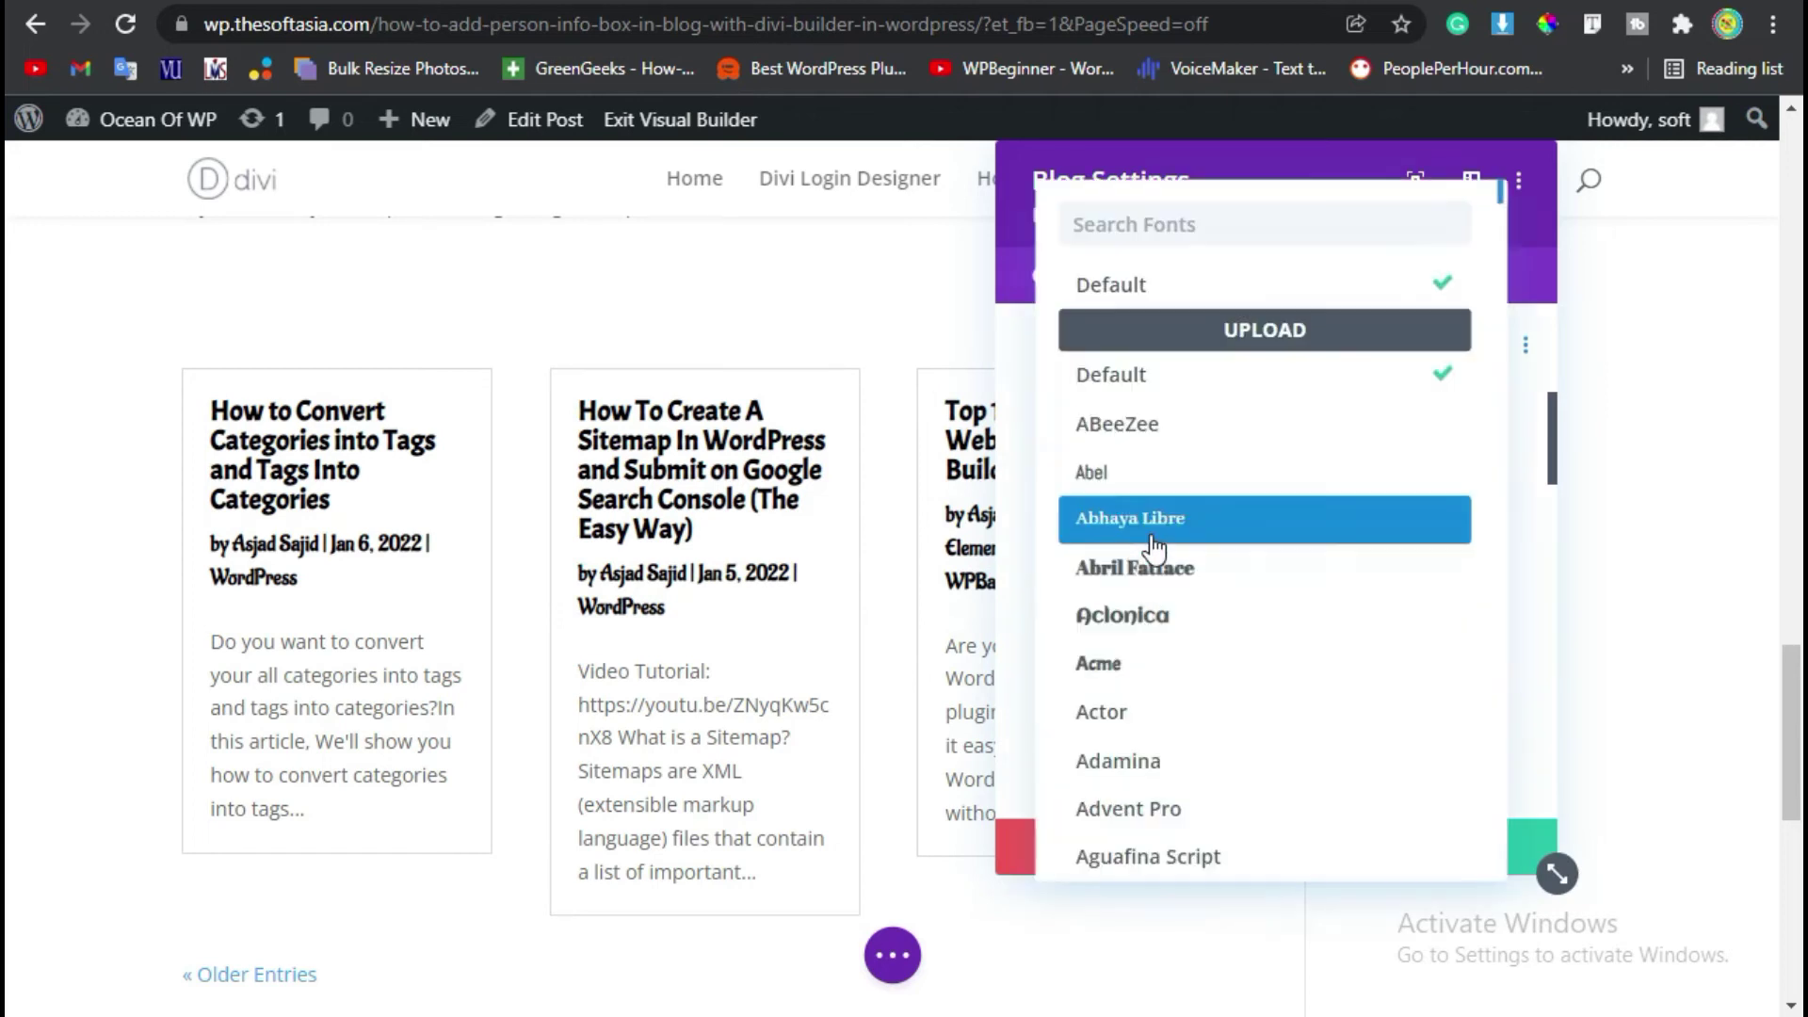
pyautogui.scroll(-2, 1192, 754)
pyautogui.scroll(-2, 1144, 697)
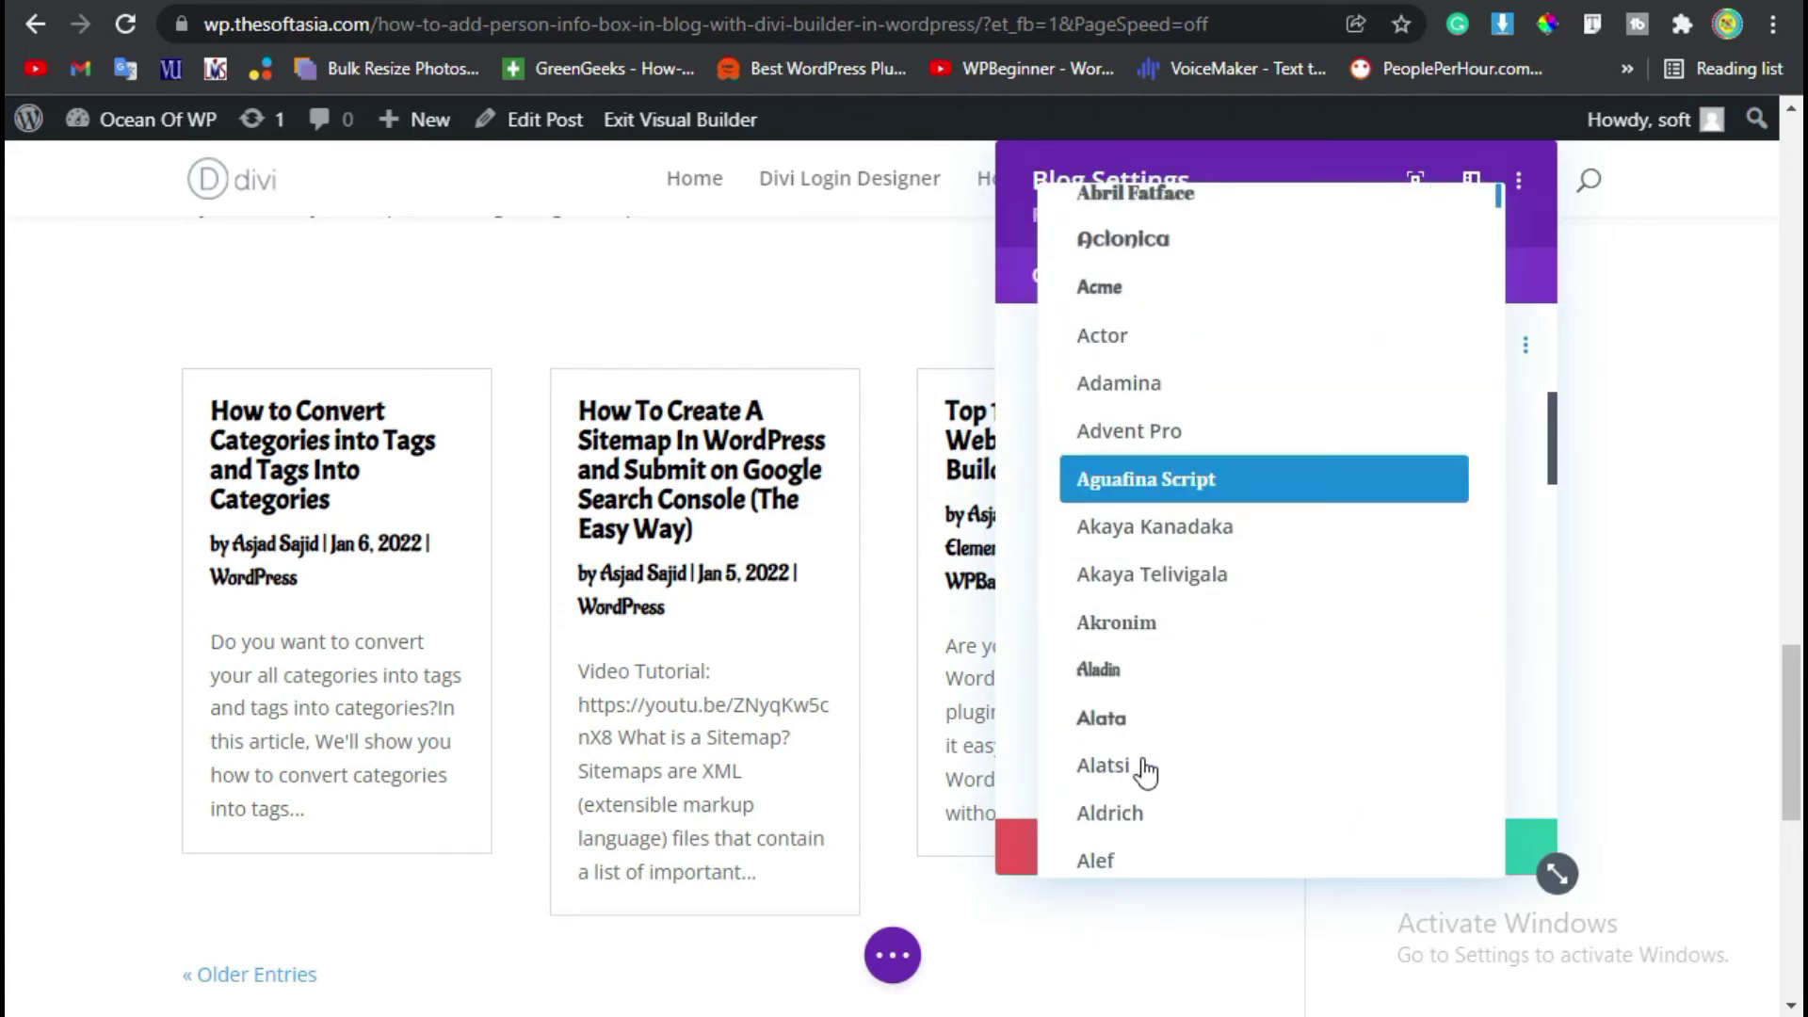
pyautogui.click(1173, 743)
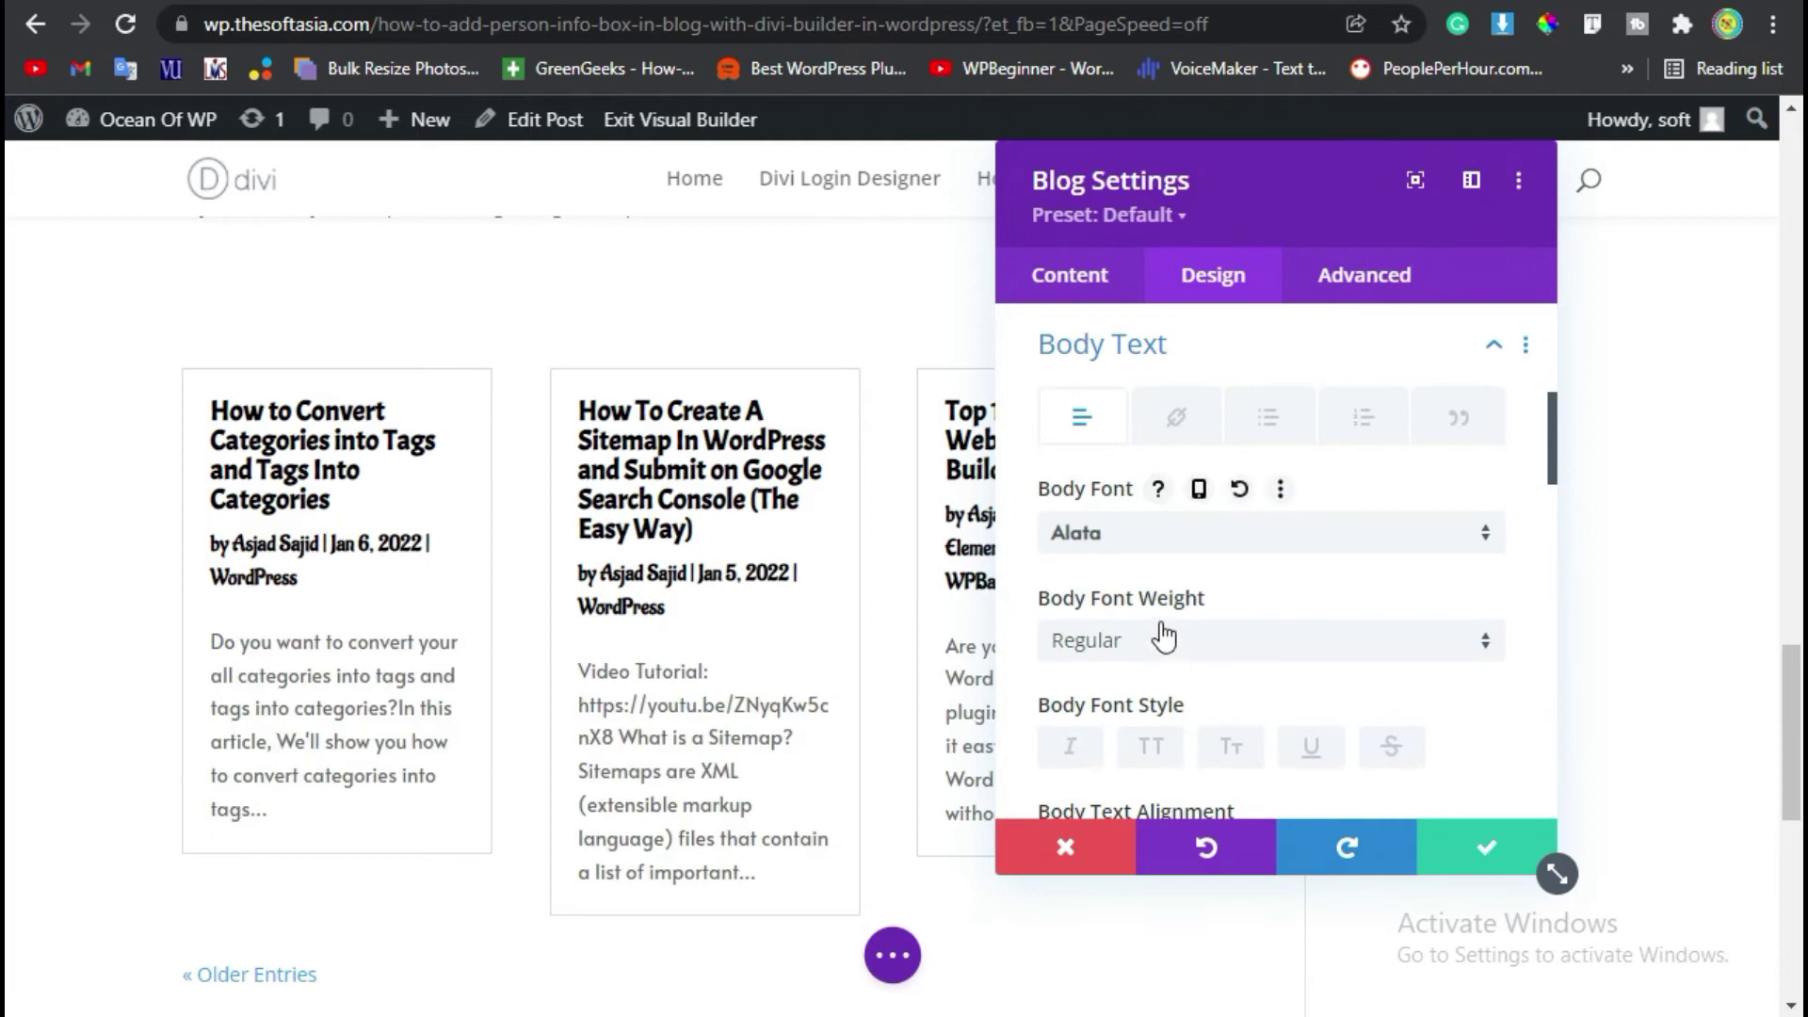
pyautogui.click(1163, 638)
pyautogui.click(1405, 580)
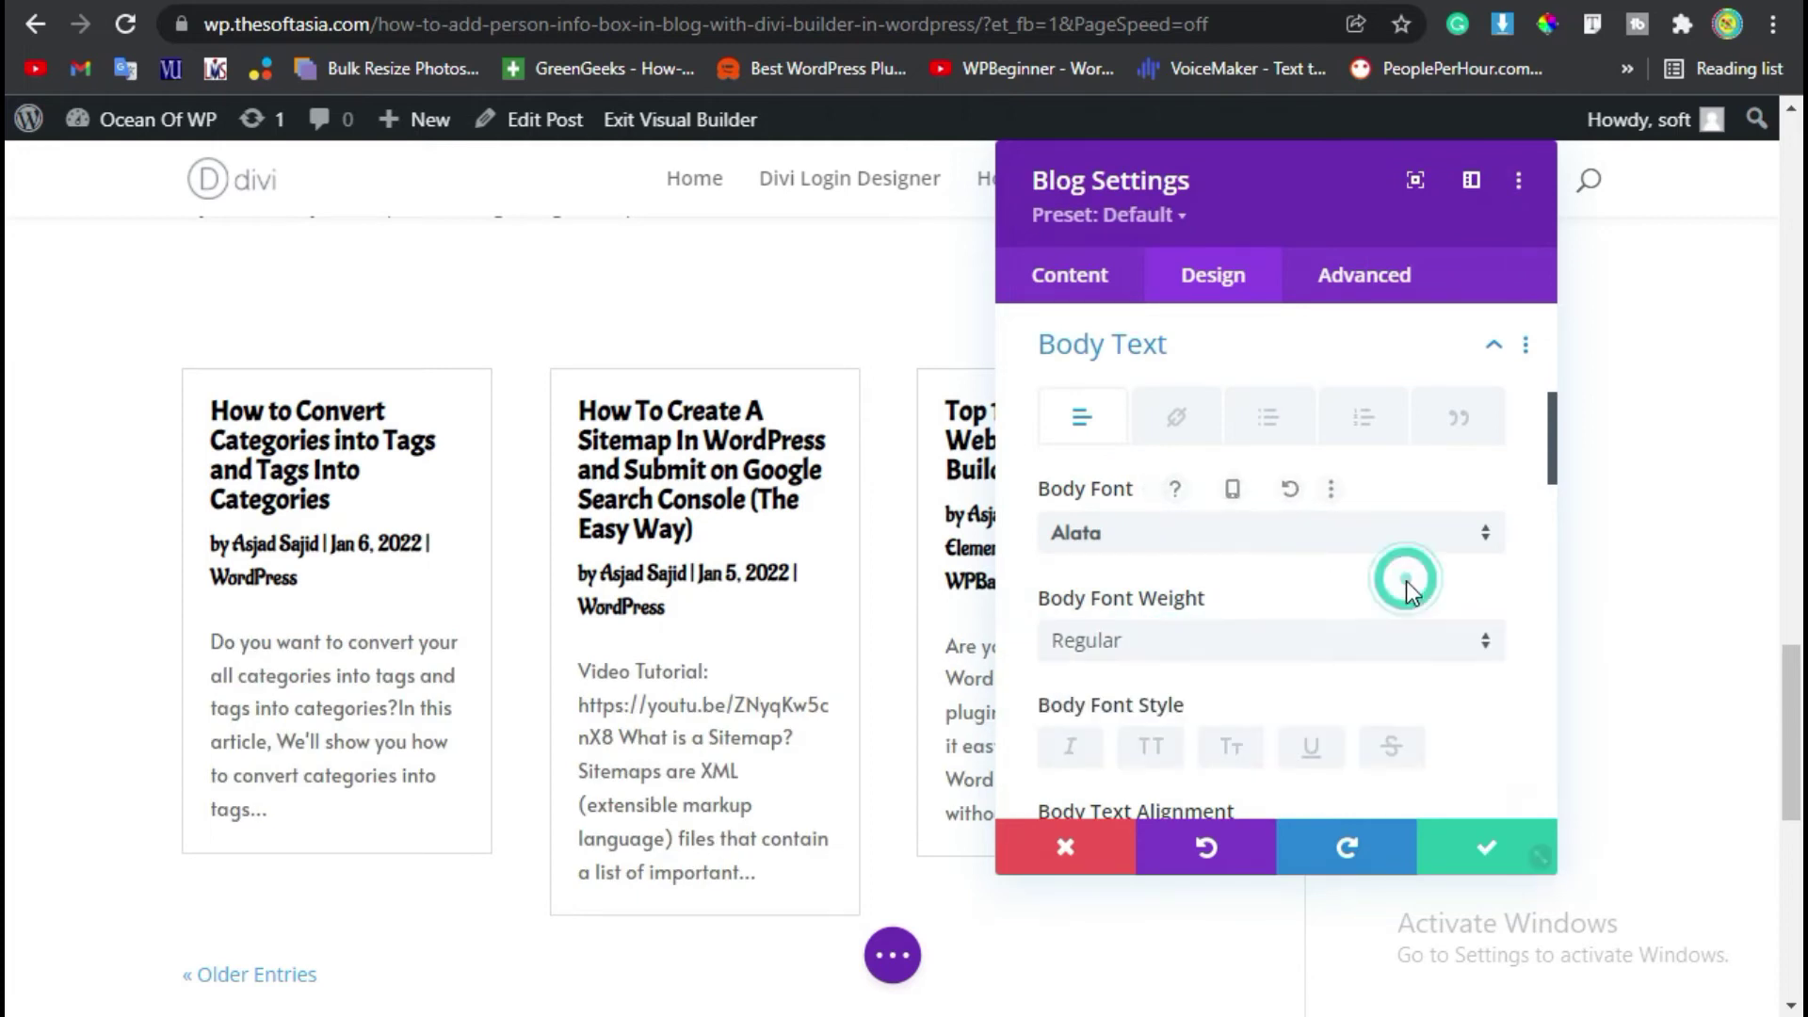
pyautogui.scroll(-2, 1134, 701)
pyautogui.click(1137, 793)
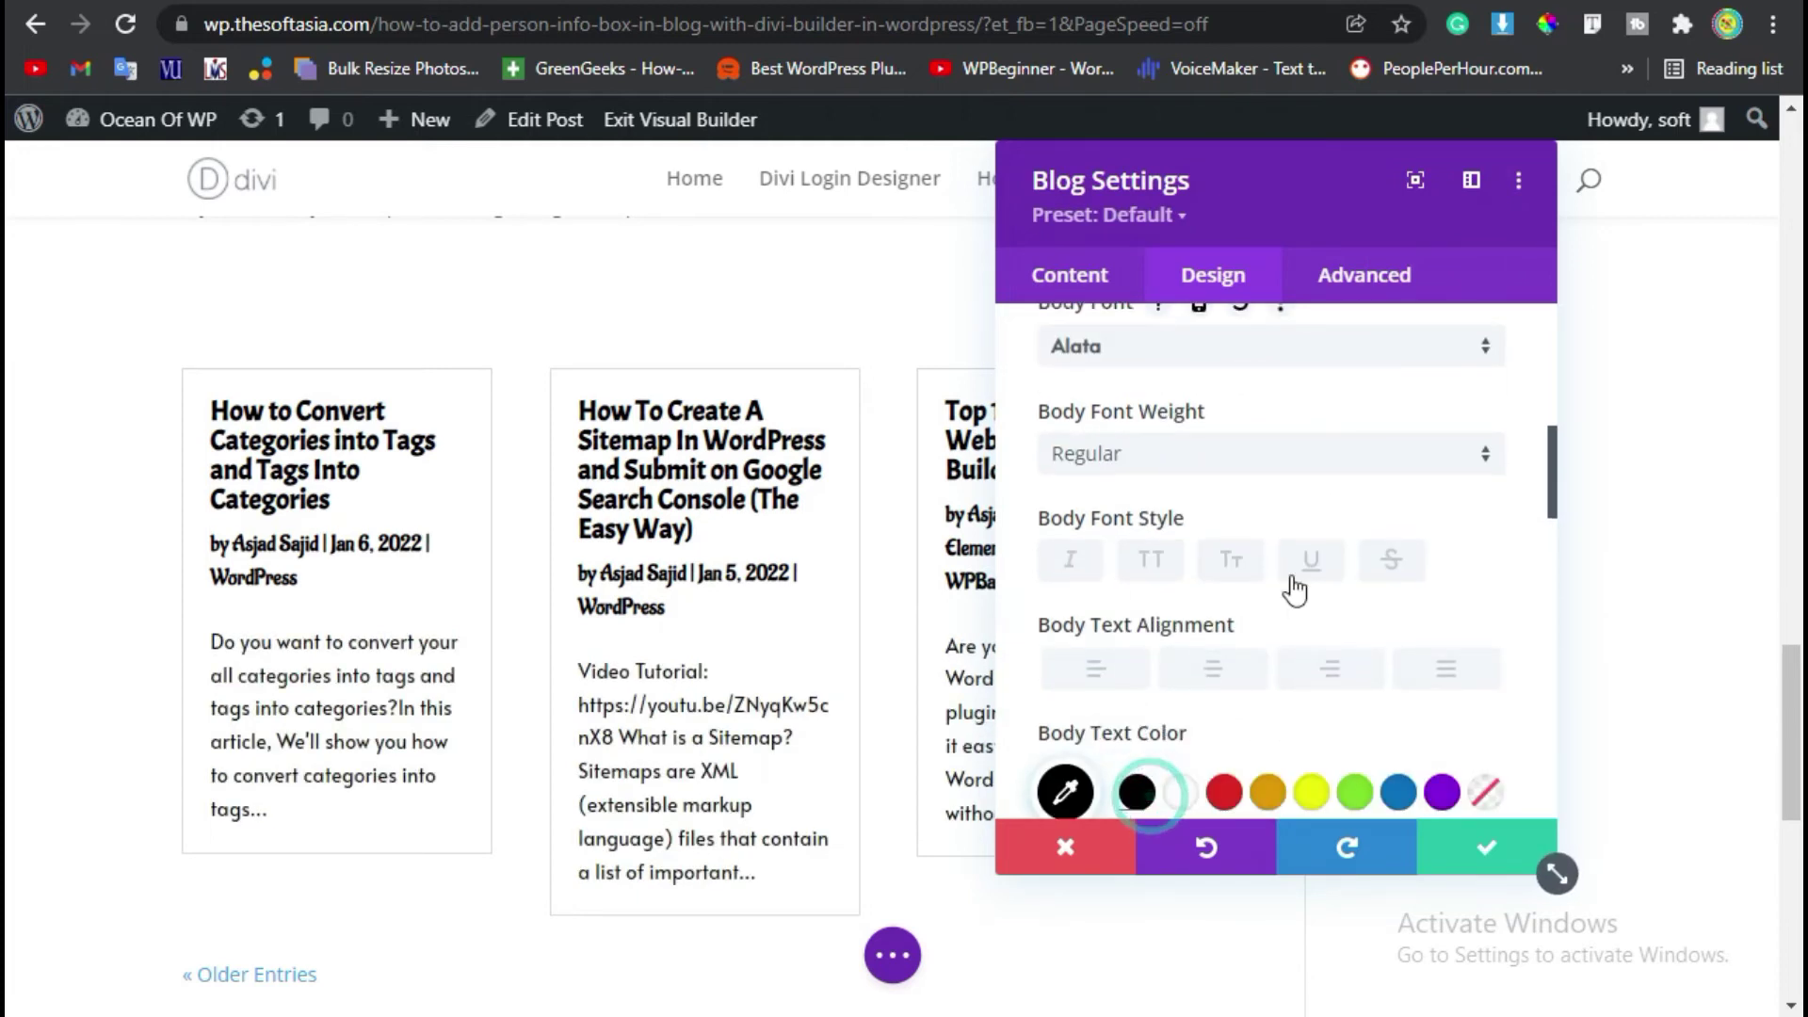
pyautogui.scroll(-4, 1291, 590)
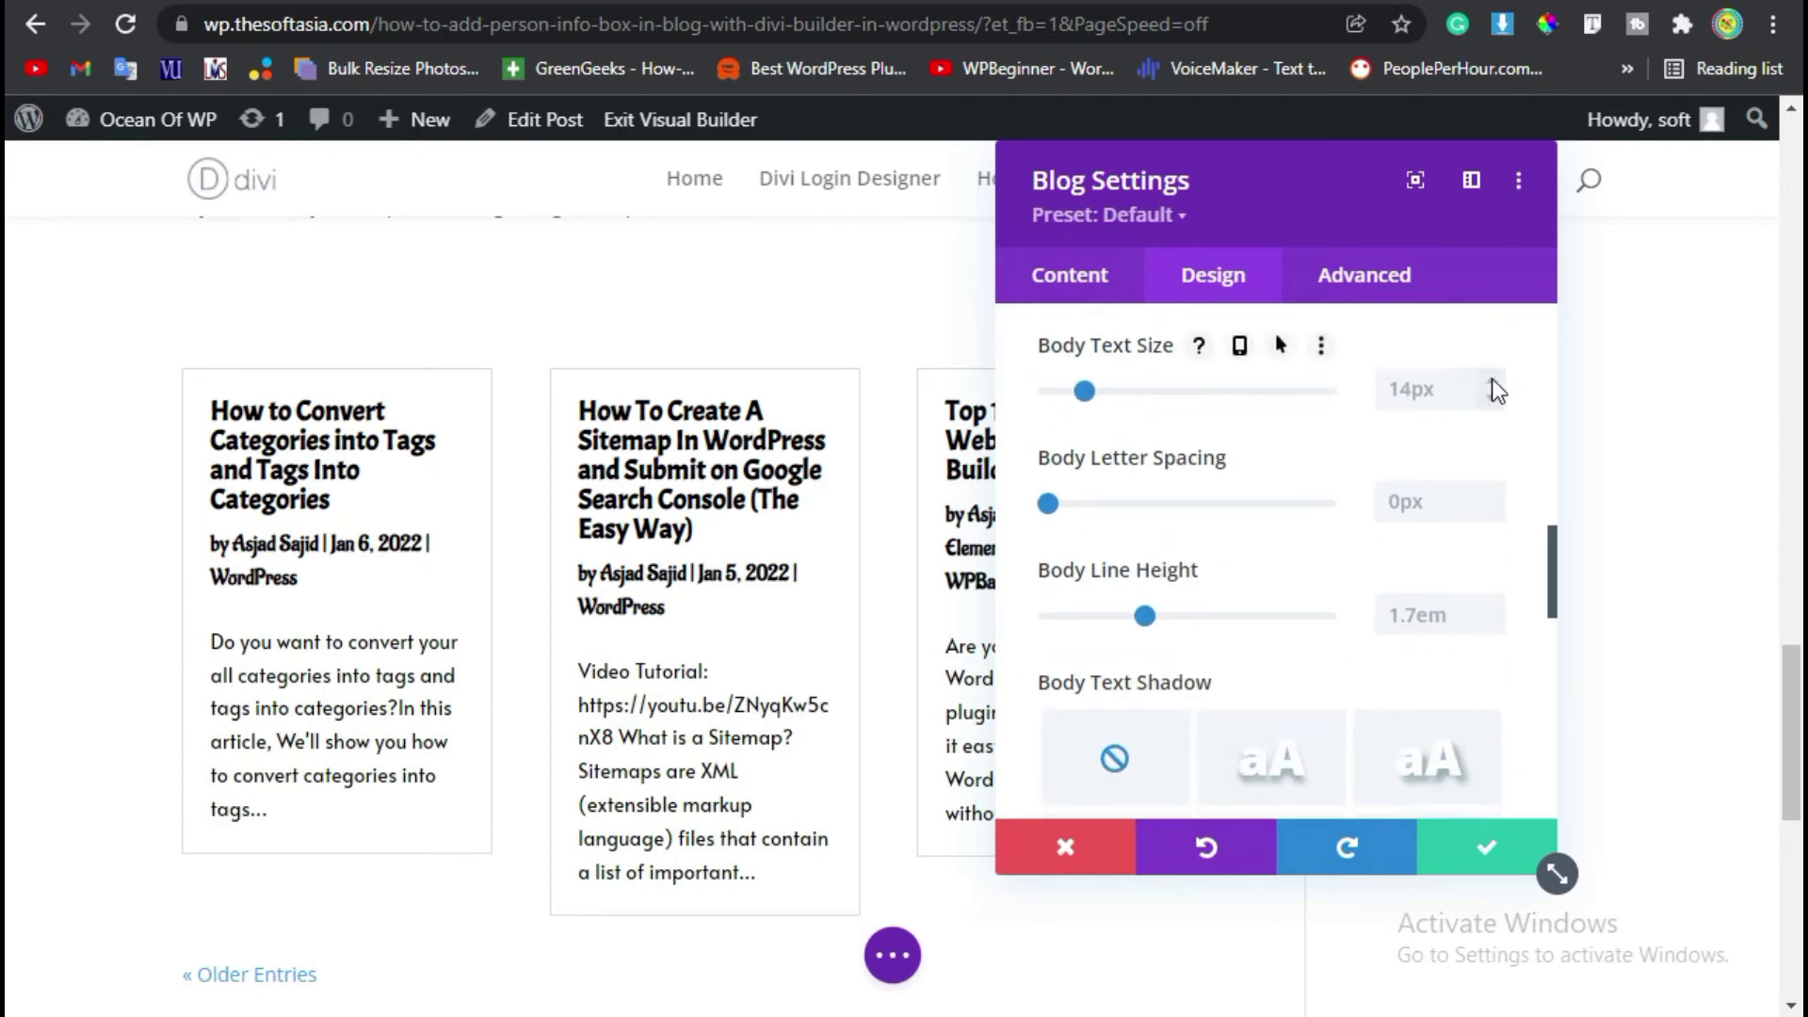
pyautogui.click(1493, 382)
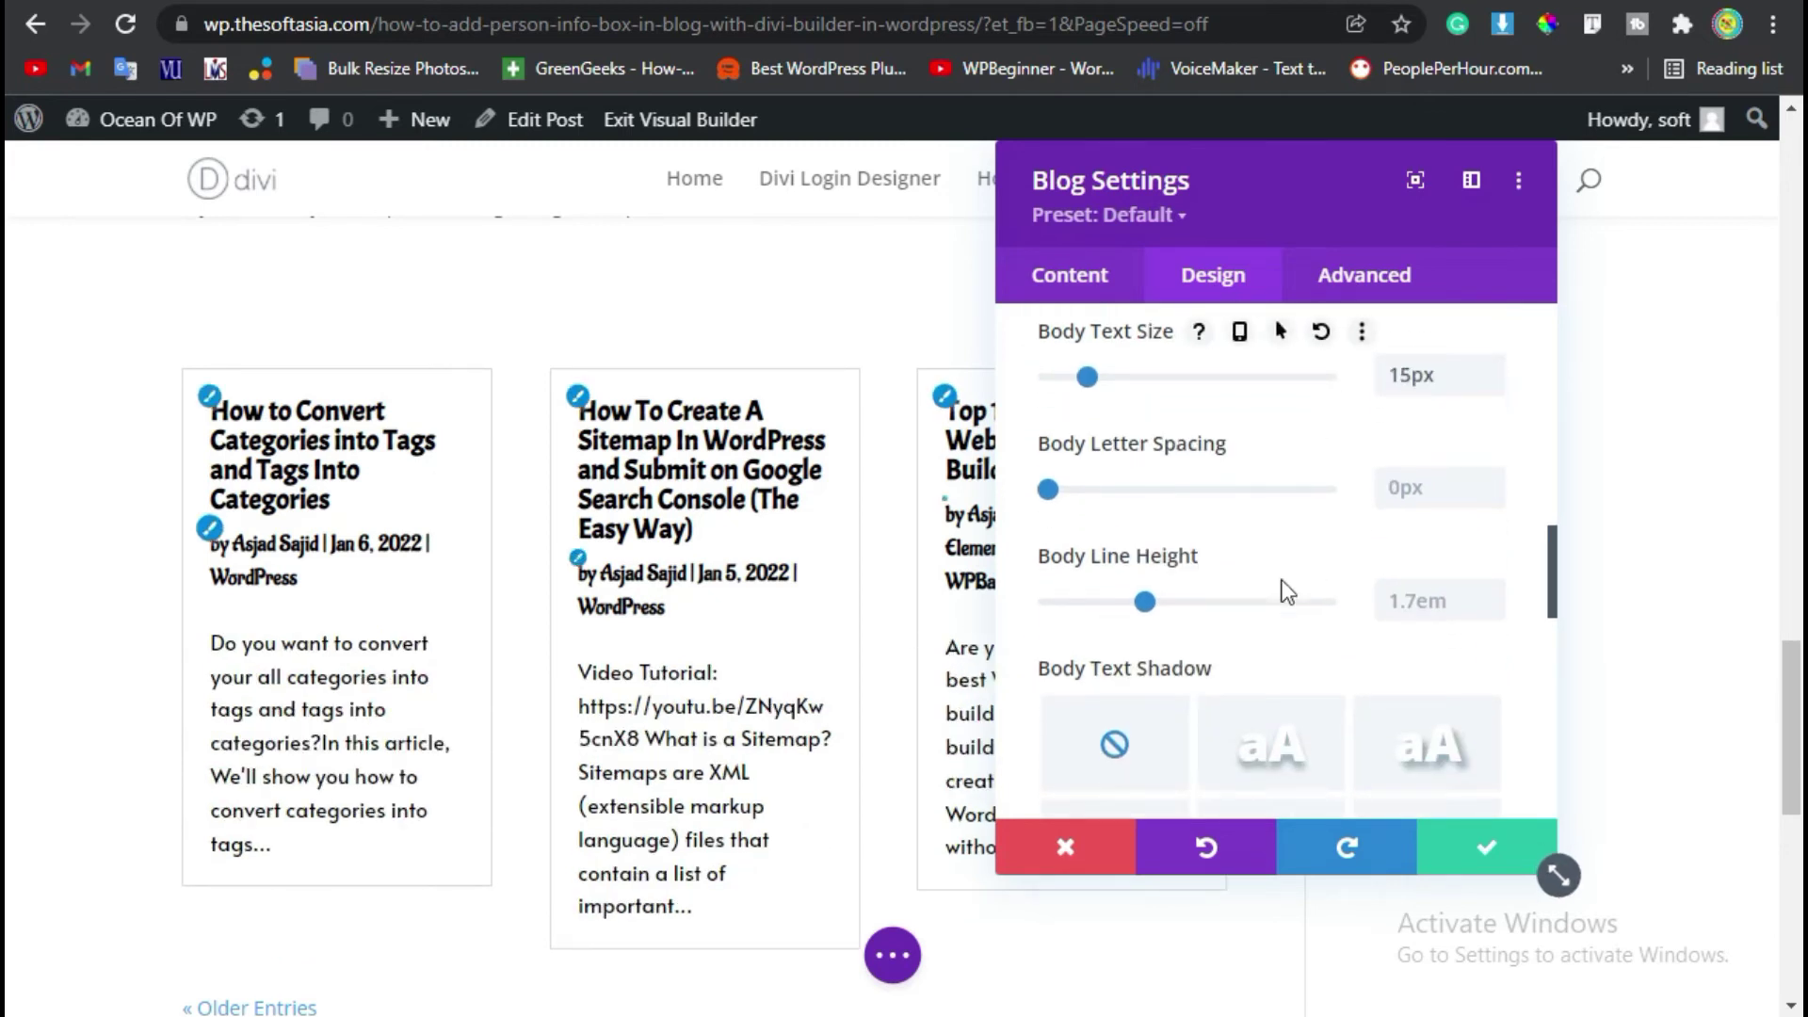
# Step: Apply the Fade animation to the blog grid, confirm the settings, and save the page
pyautogui.scroll(-10, 1286, 592)
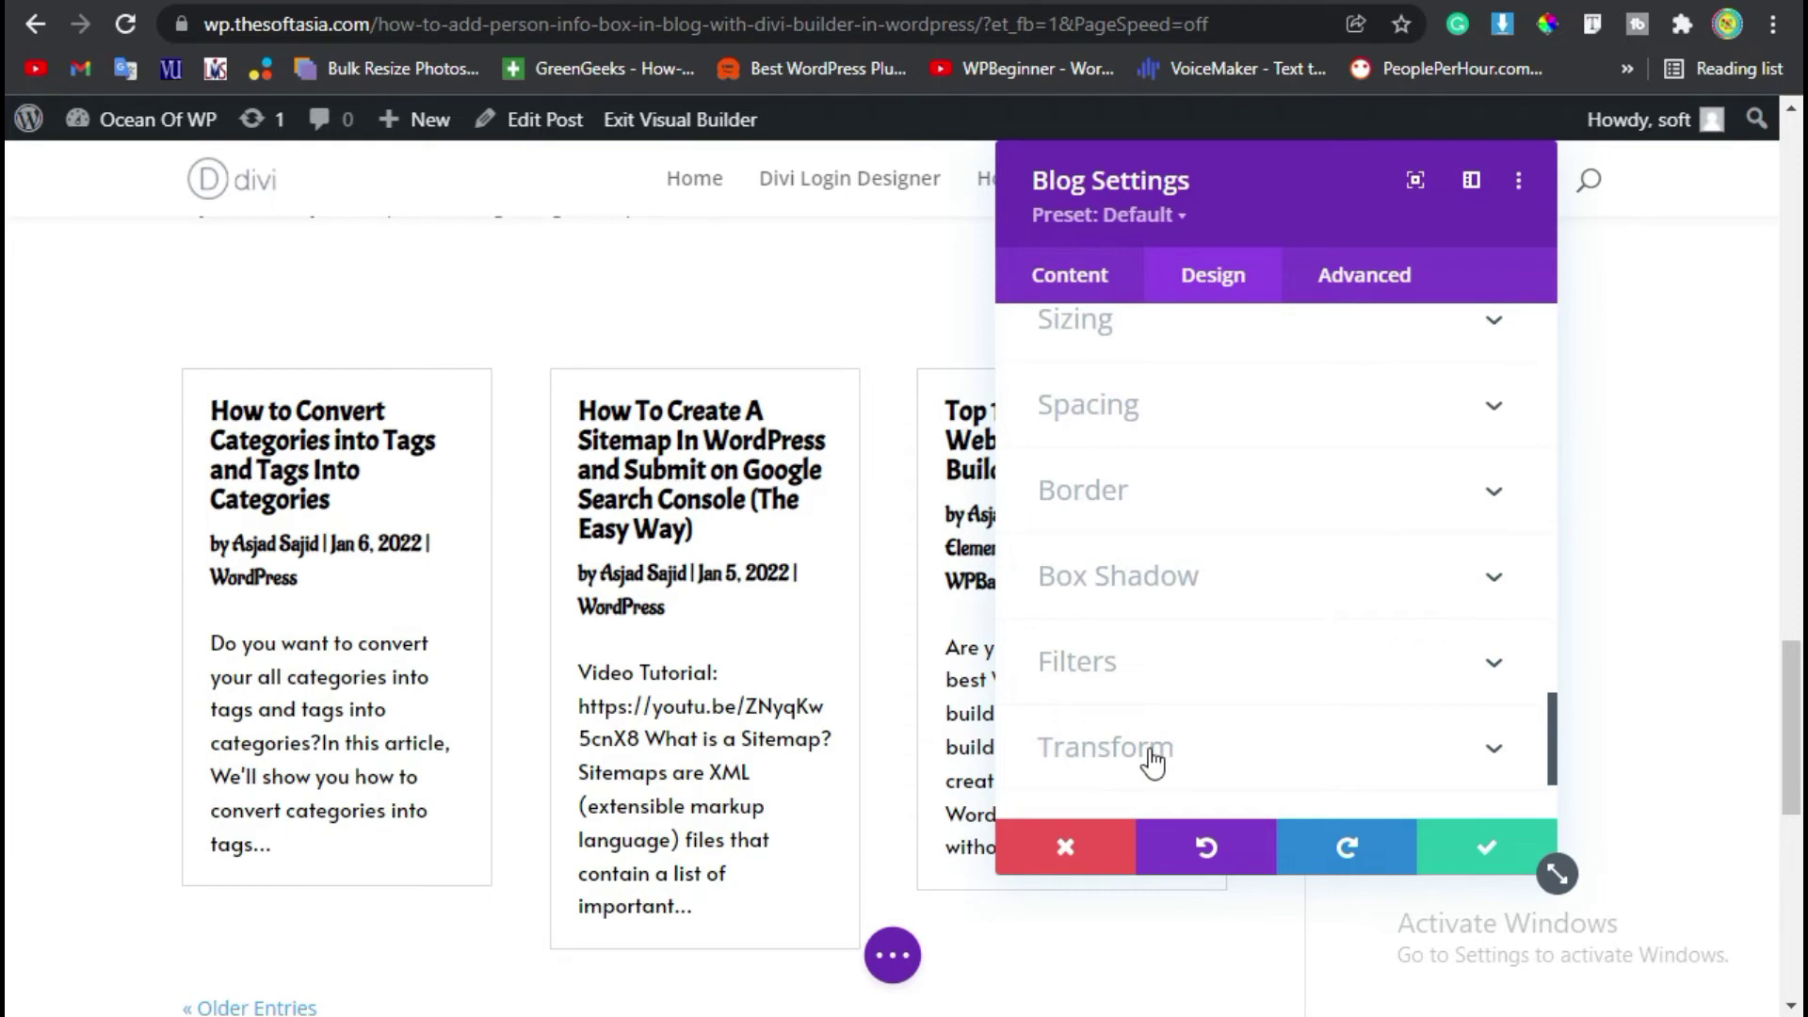
pyautogui.scroll(-2, 1153, 763)
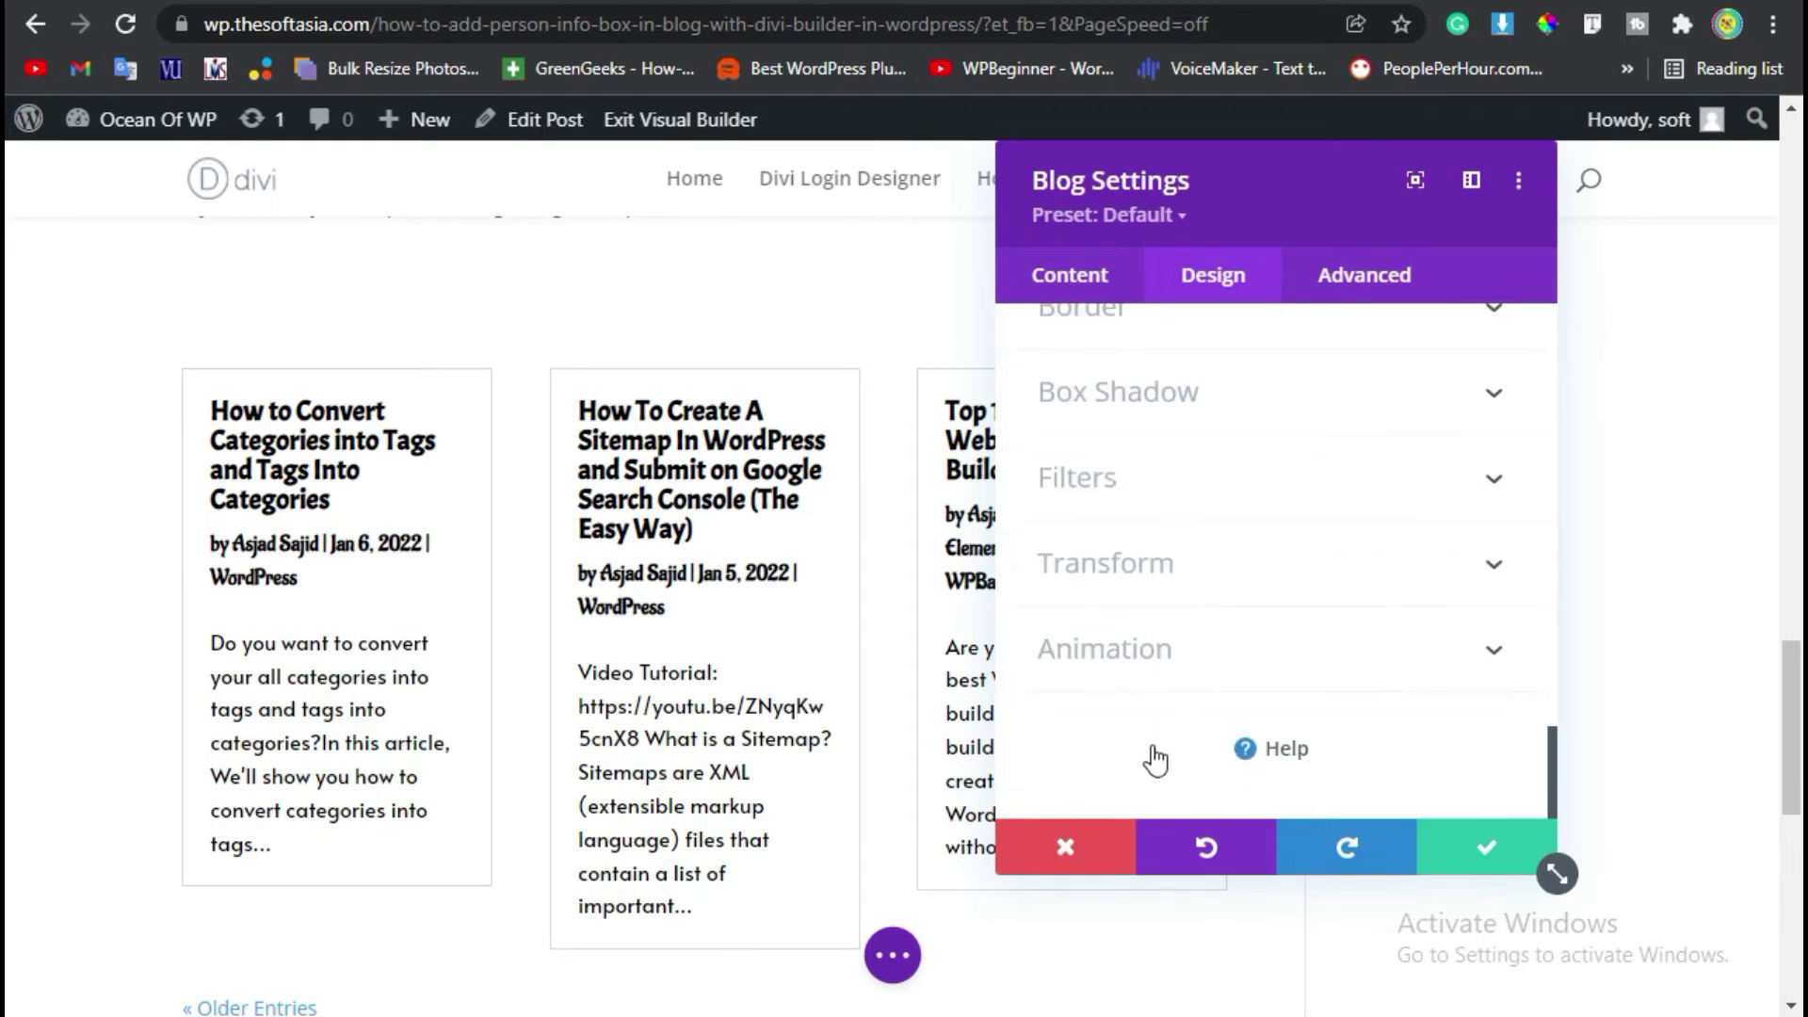
pyautogui.click(1108, 660)
pyautogui.click(1212, 499)
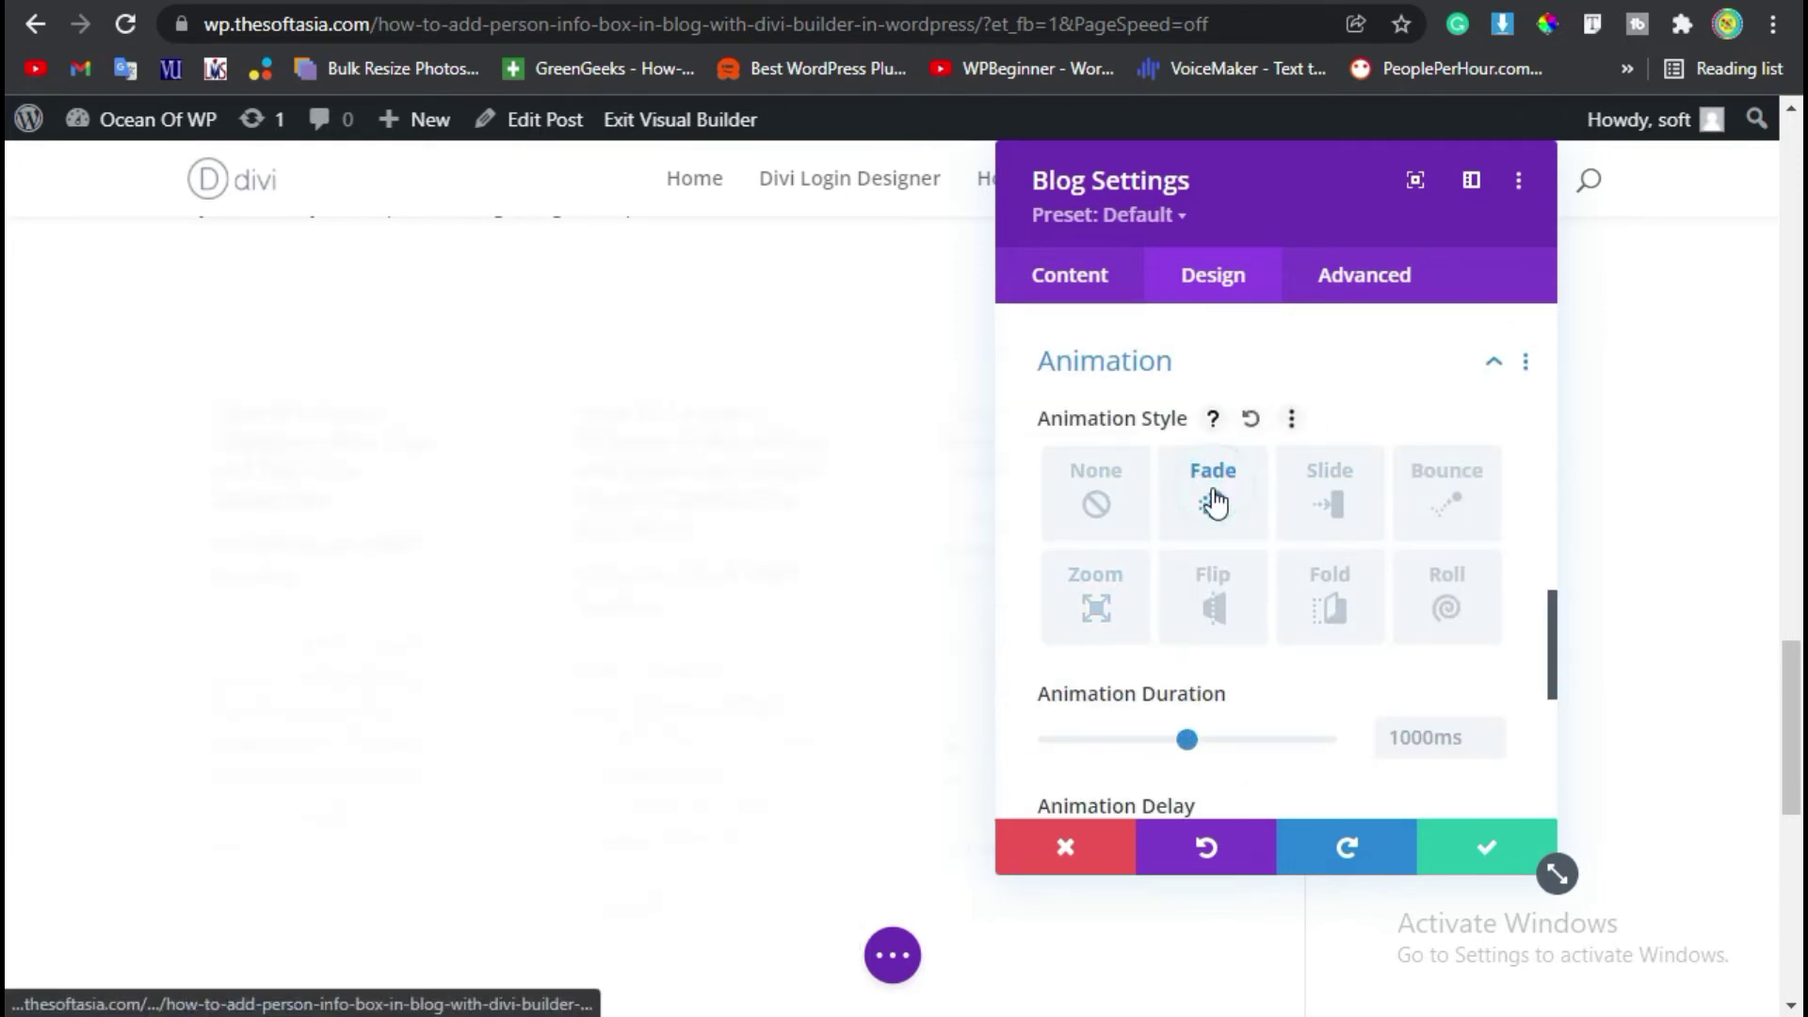
pyautogui.click(1486, 847)
pyautogui.click(893, 955)
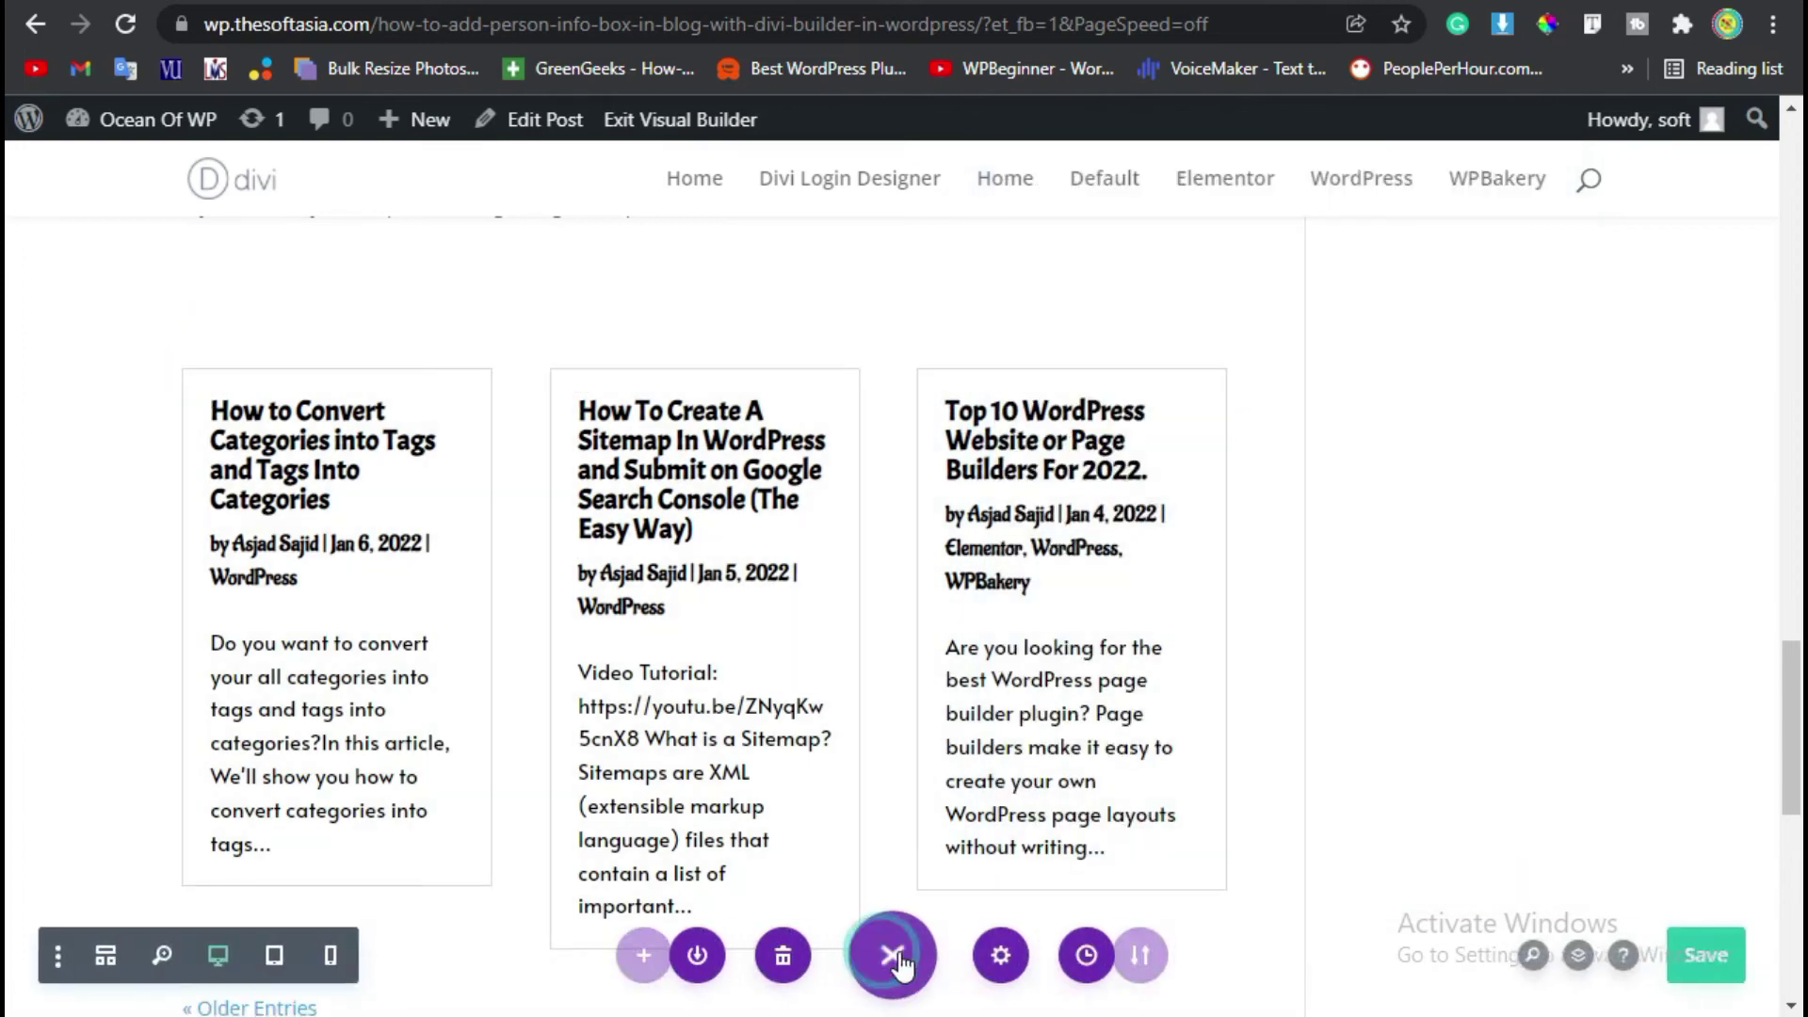
pyautogui.click(1686, 950)
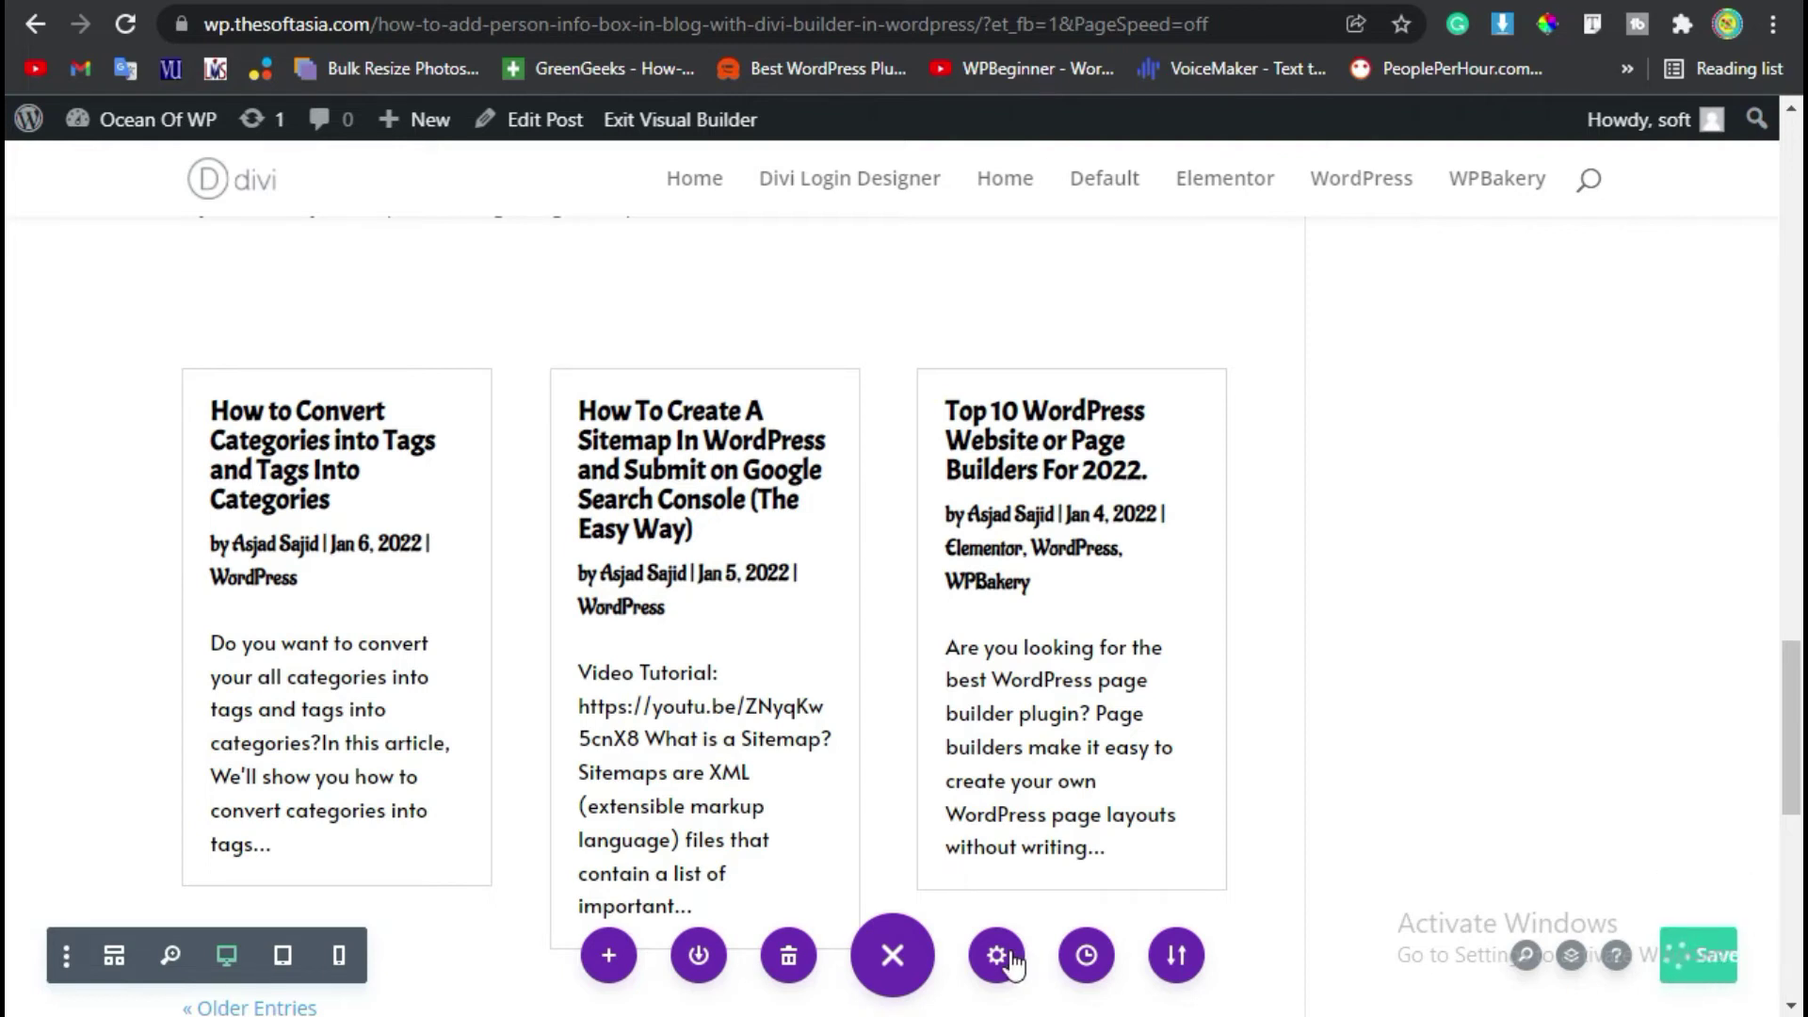
# Step: Exit the Visual Builder and scroll the live post to the three-column grid and Older Entries link
pyautogui.click(664, 132)
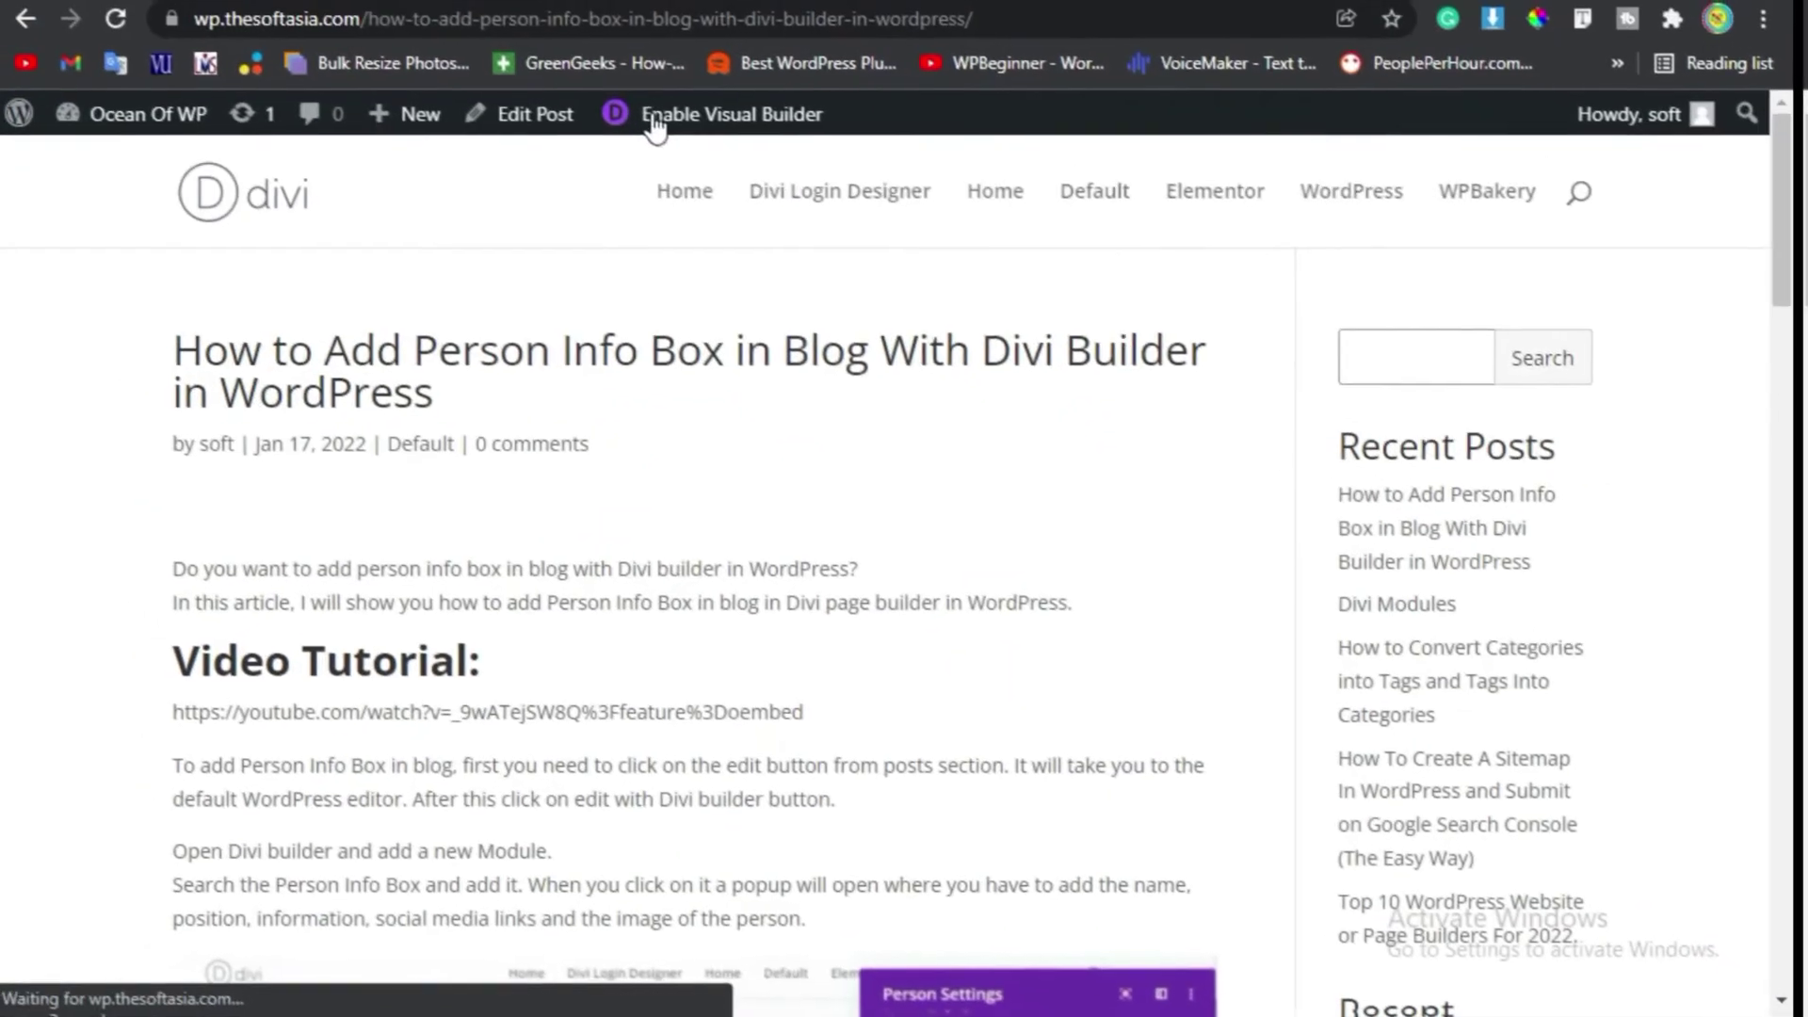
pyautogui.scroll(-10, 682, 585)
pyautogui.scroll(-15, 687, 595)
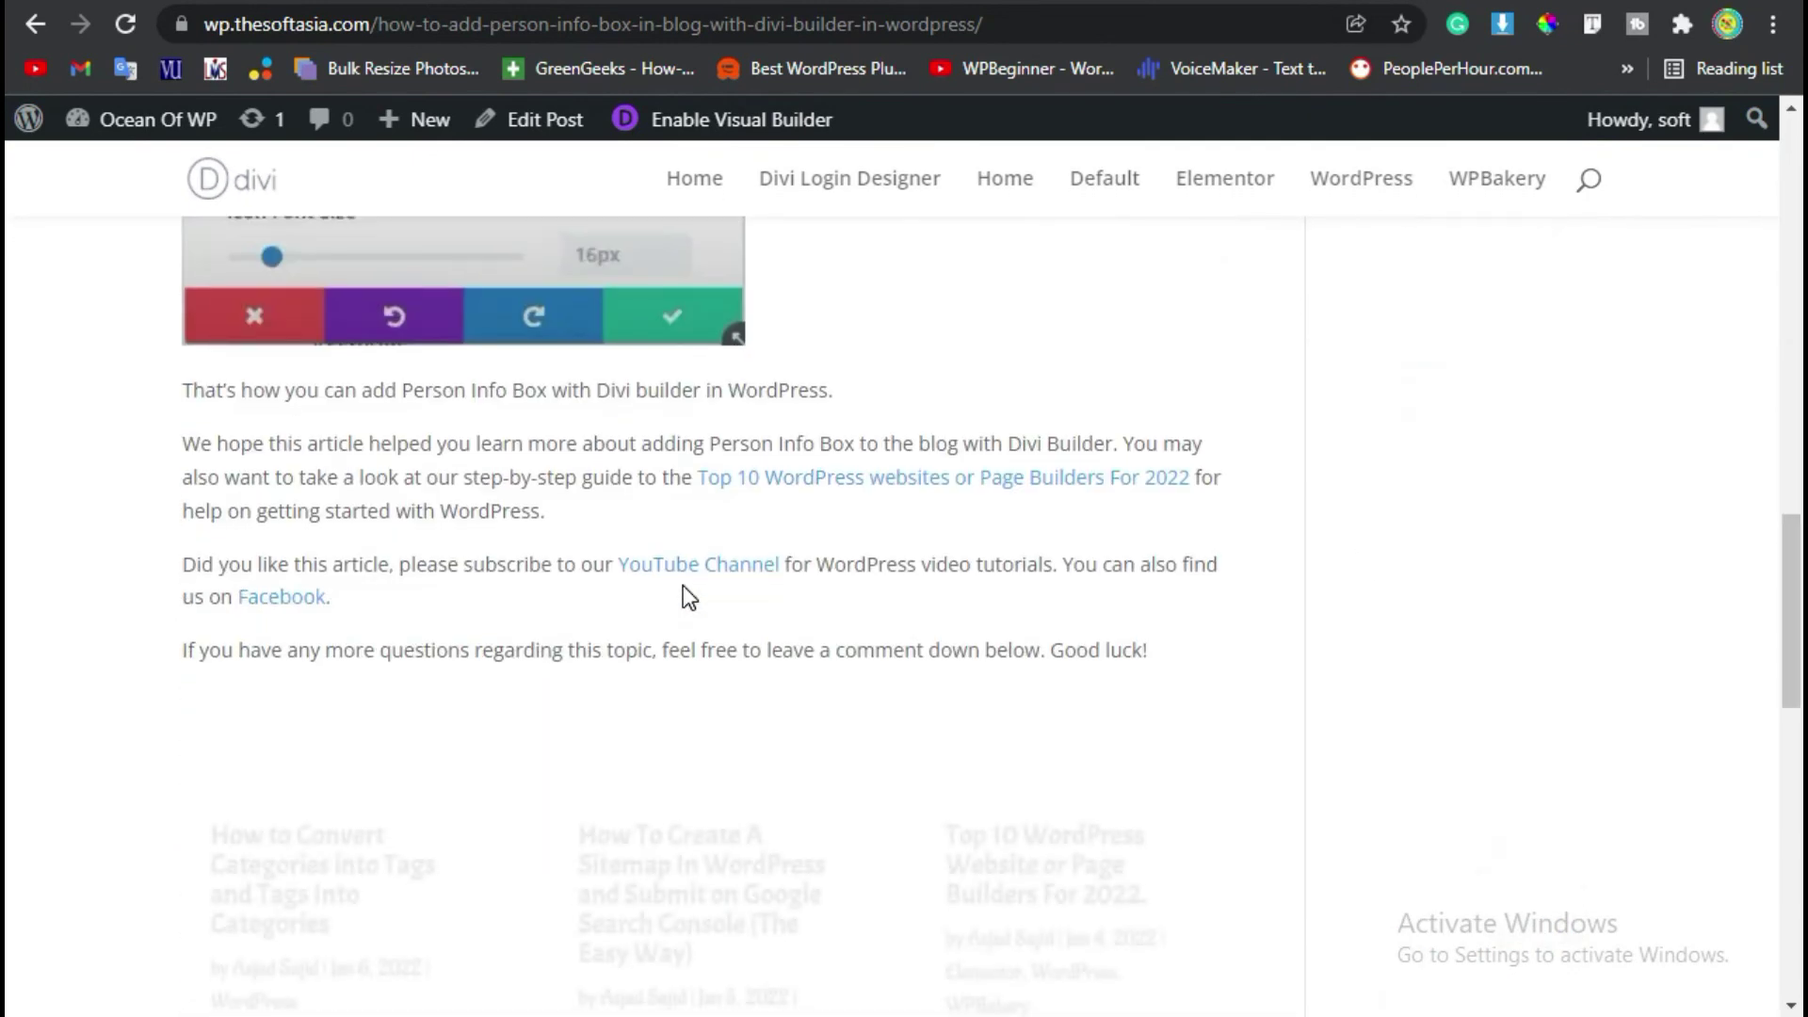
pyautogui.scroll(2, 272, 618)
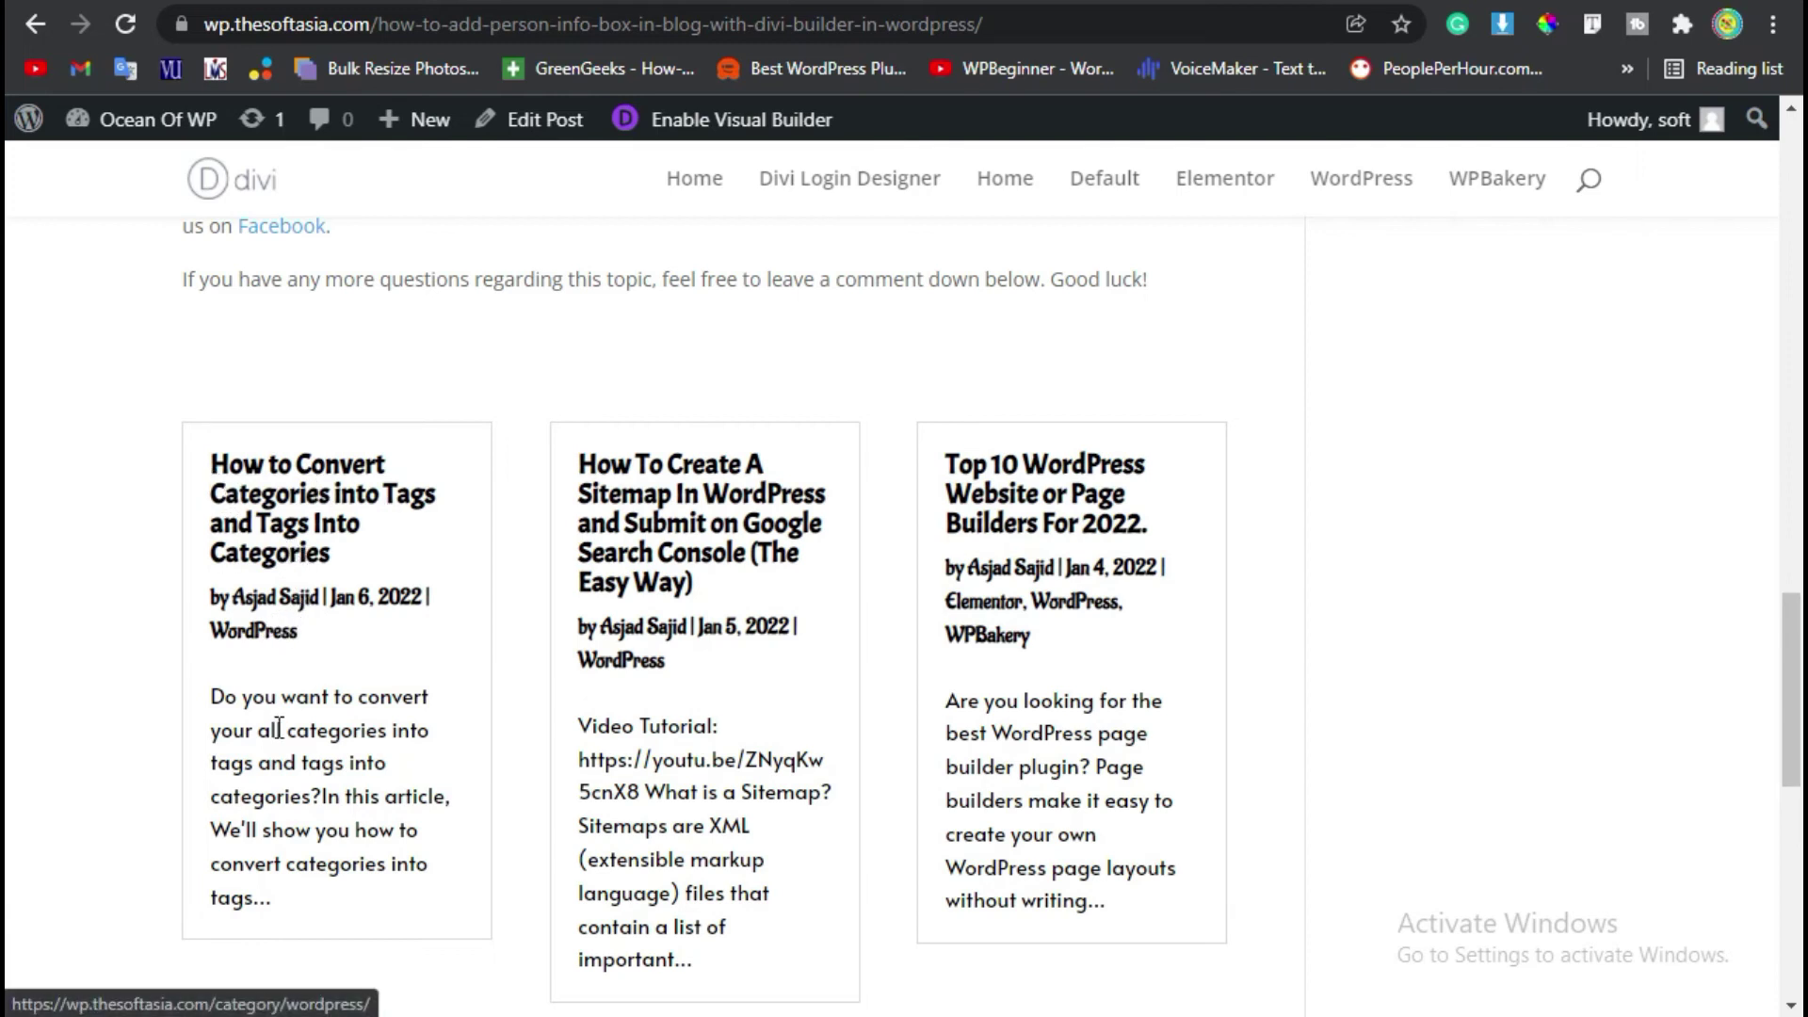
pyautogui.scroll(-2, 283, 781)
pyautogui.scroll(-2, 448, 702)
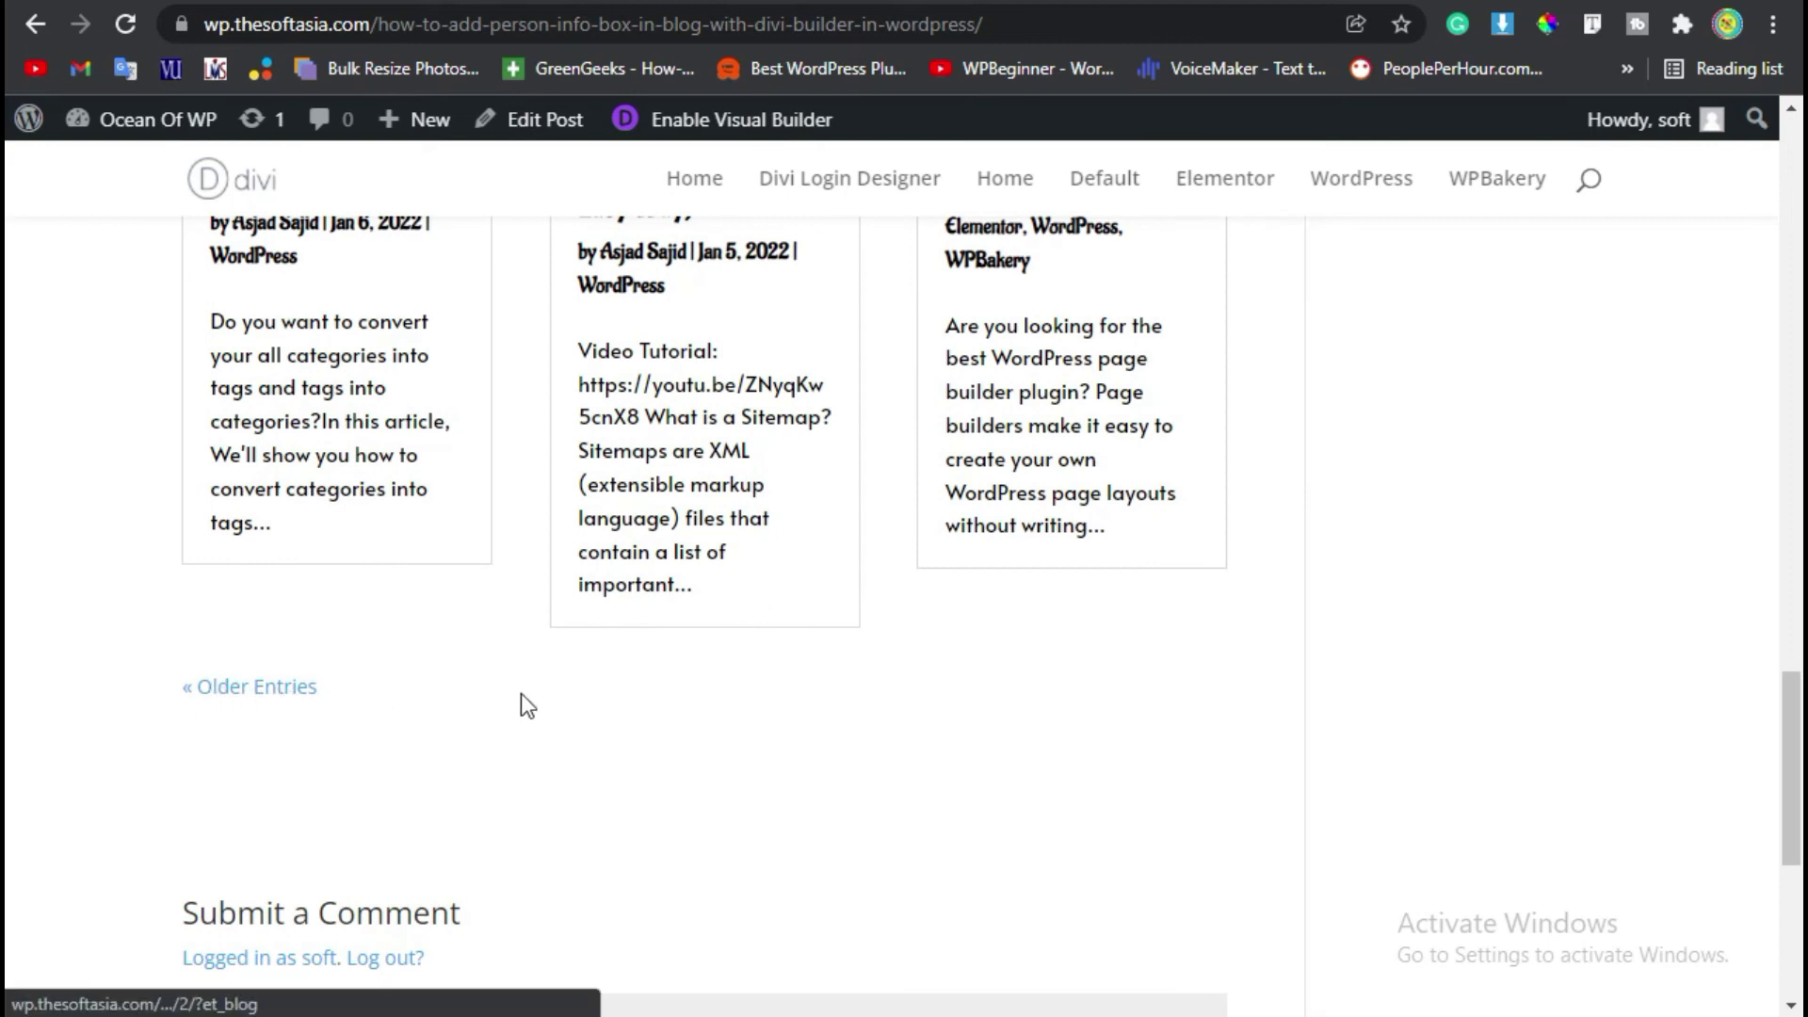
pyautogui.click(267, 699)
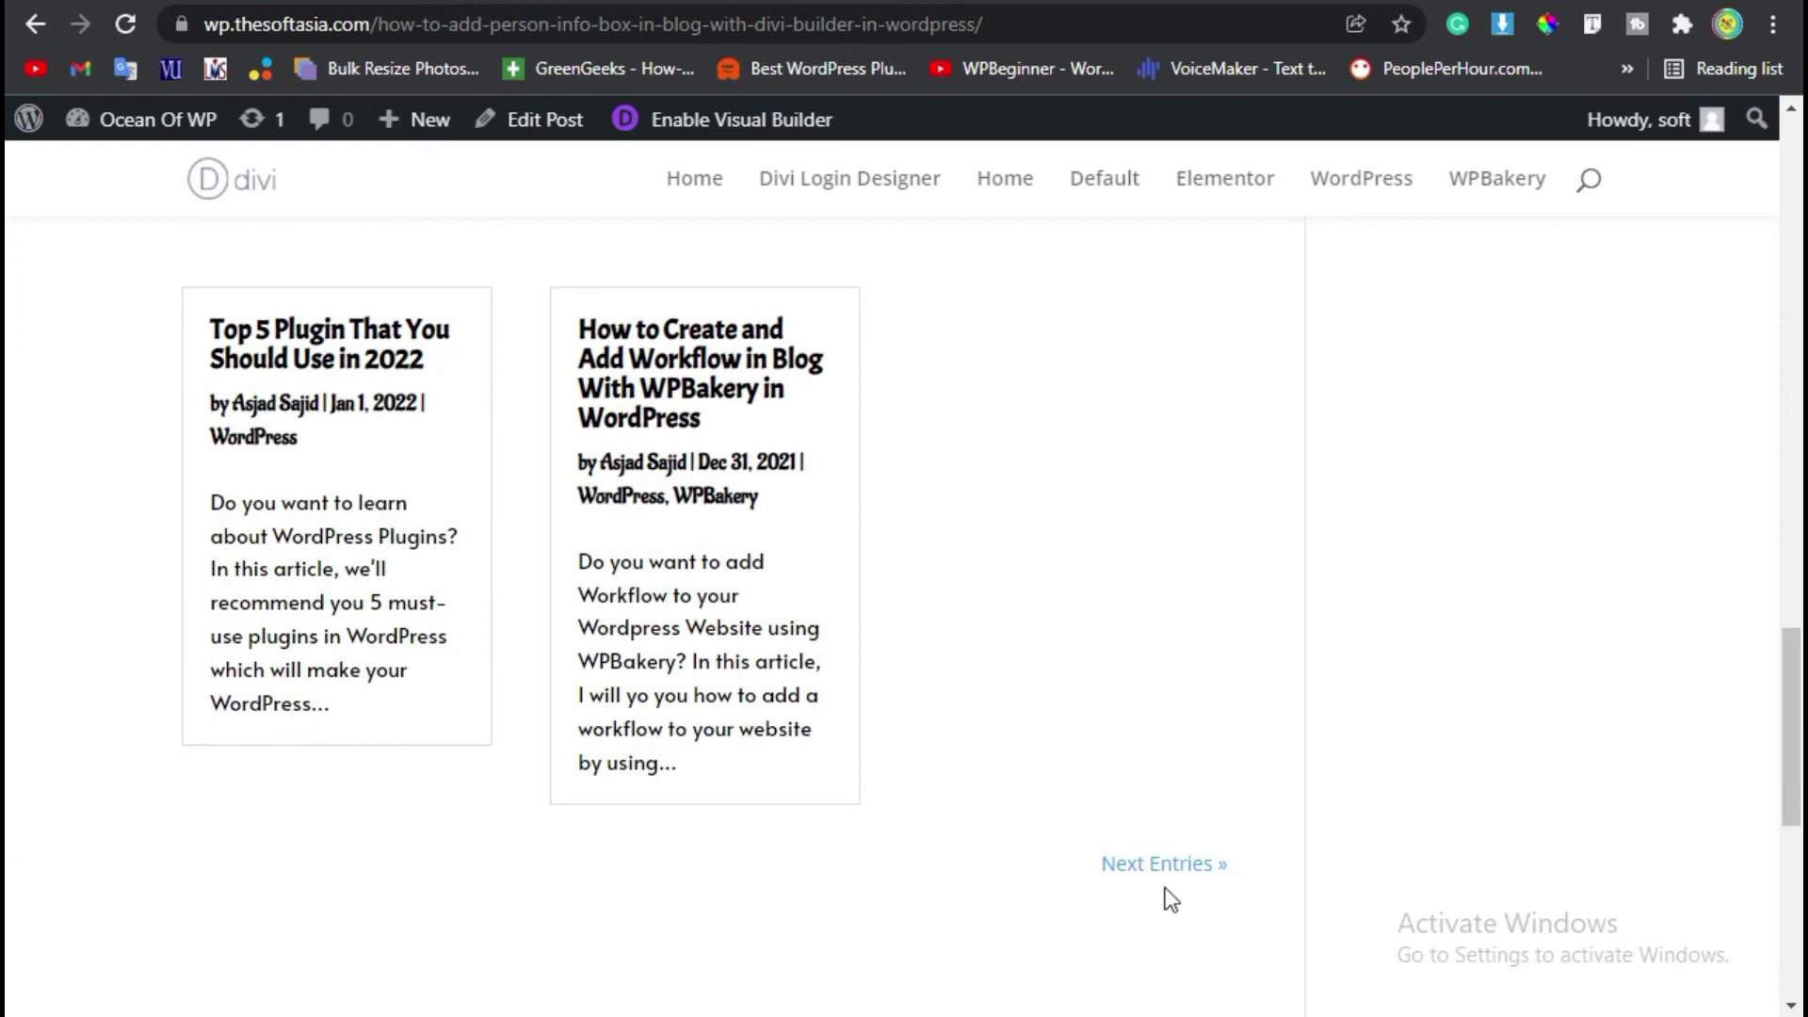
pyautogui.moveTo(789, 499); pyautogui.dragTo(593, 341)
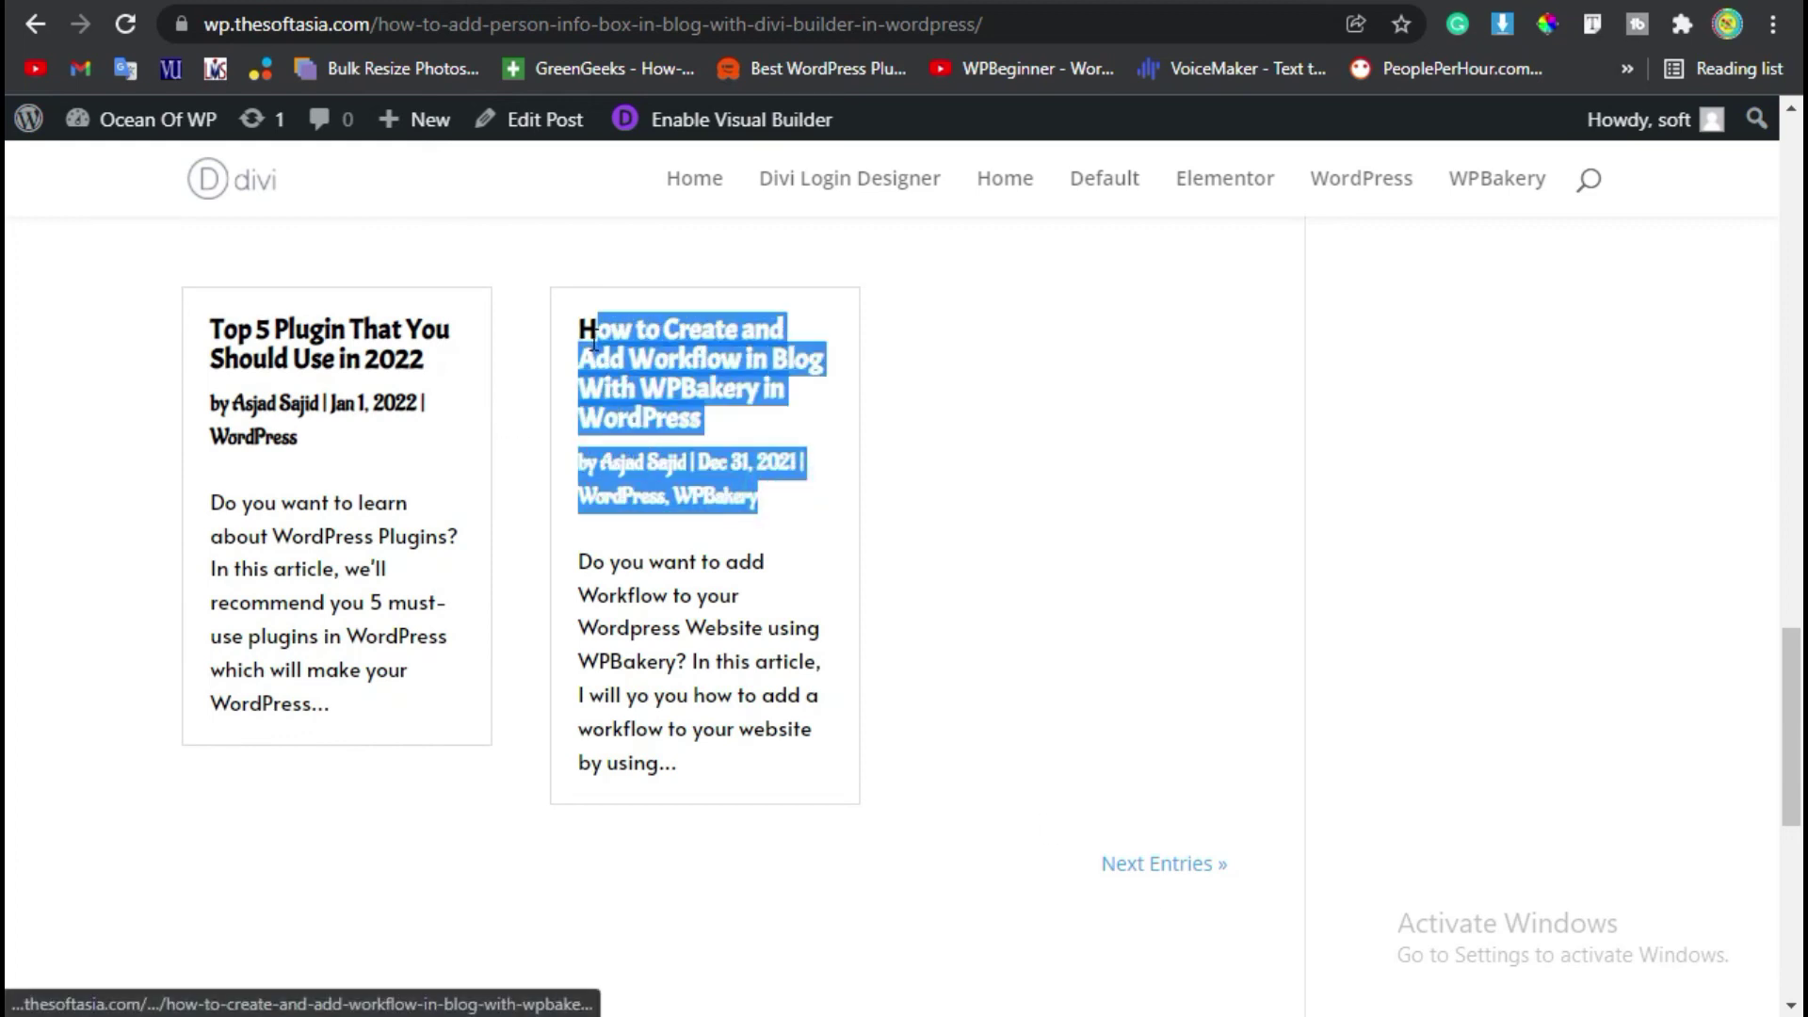
pyautogui.click(983, 434)
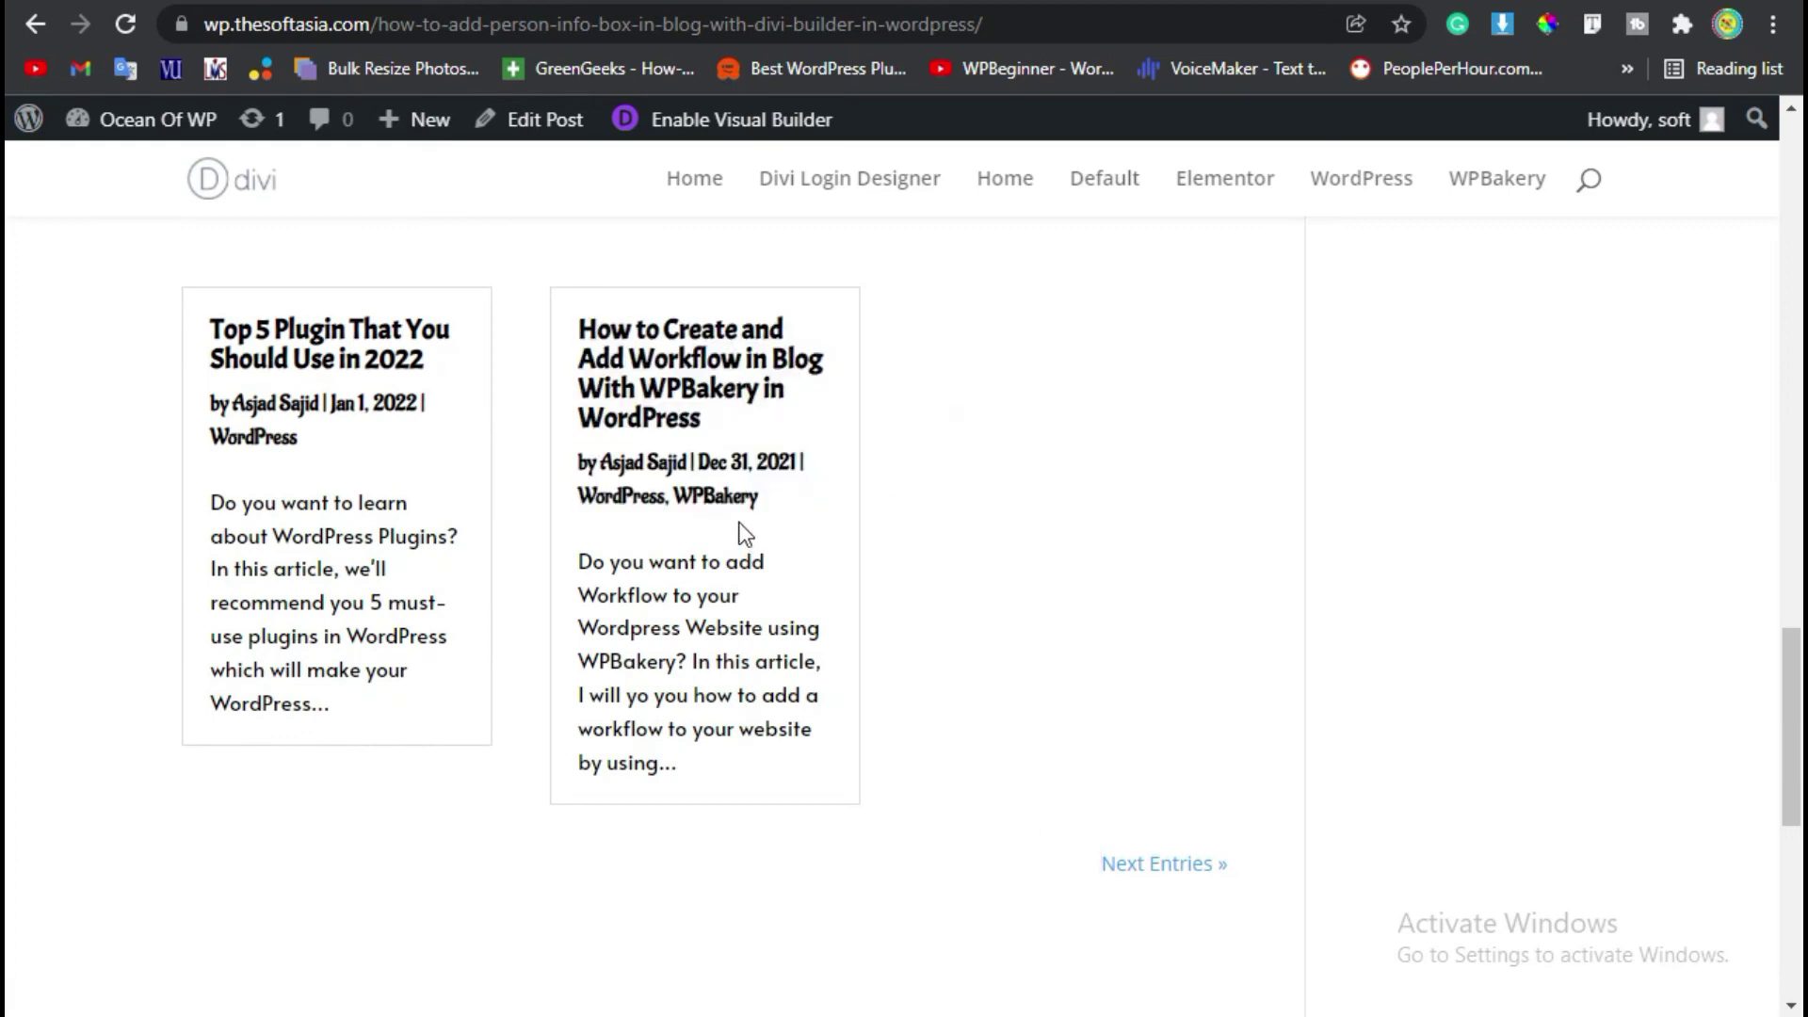
pyautogui.moveTo(556, 495); pyautogui.dragTo(625, 524)
pyautogui.moveTo(314, 438); pyautogui.dragTo(211, 438)
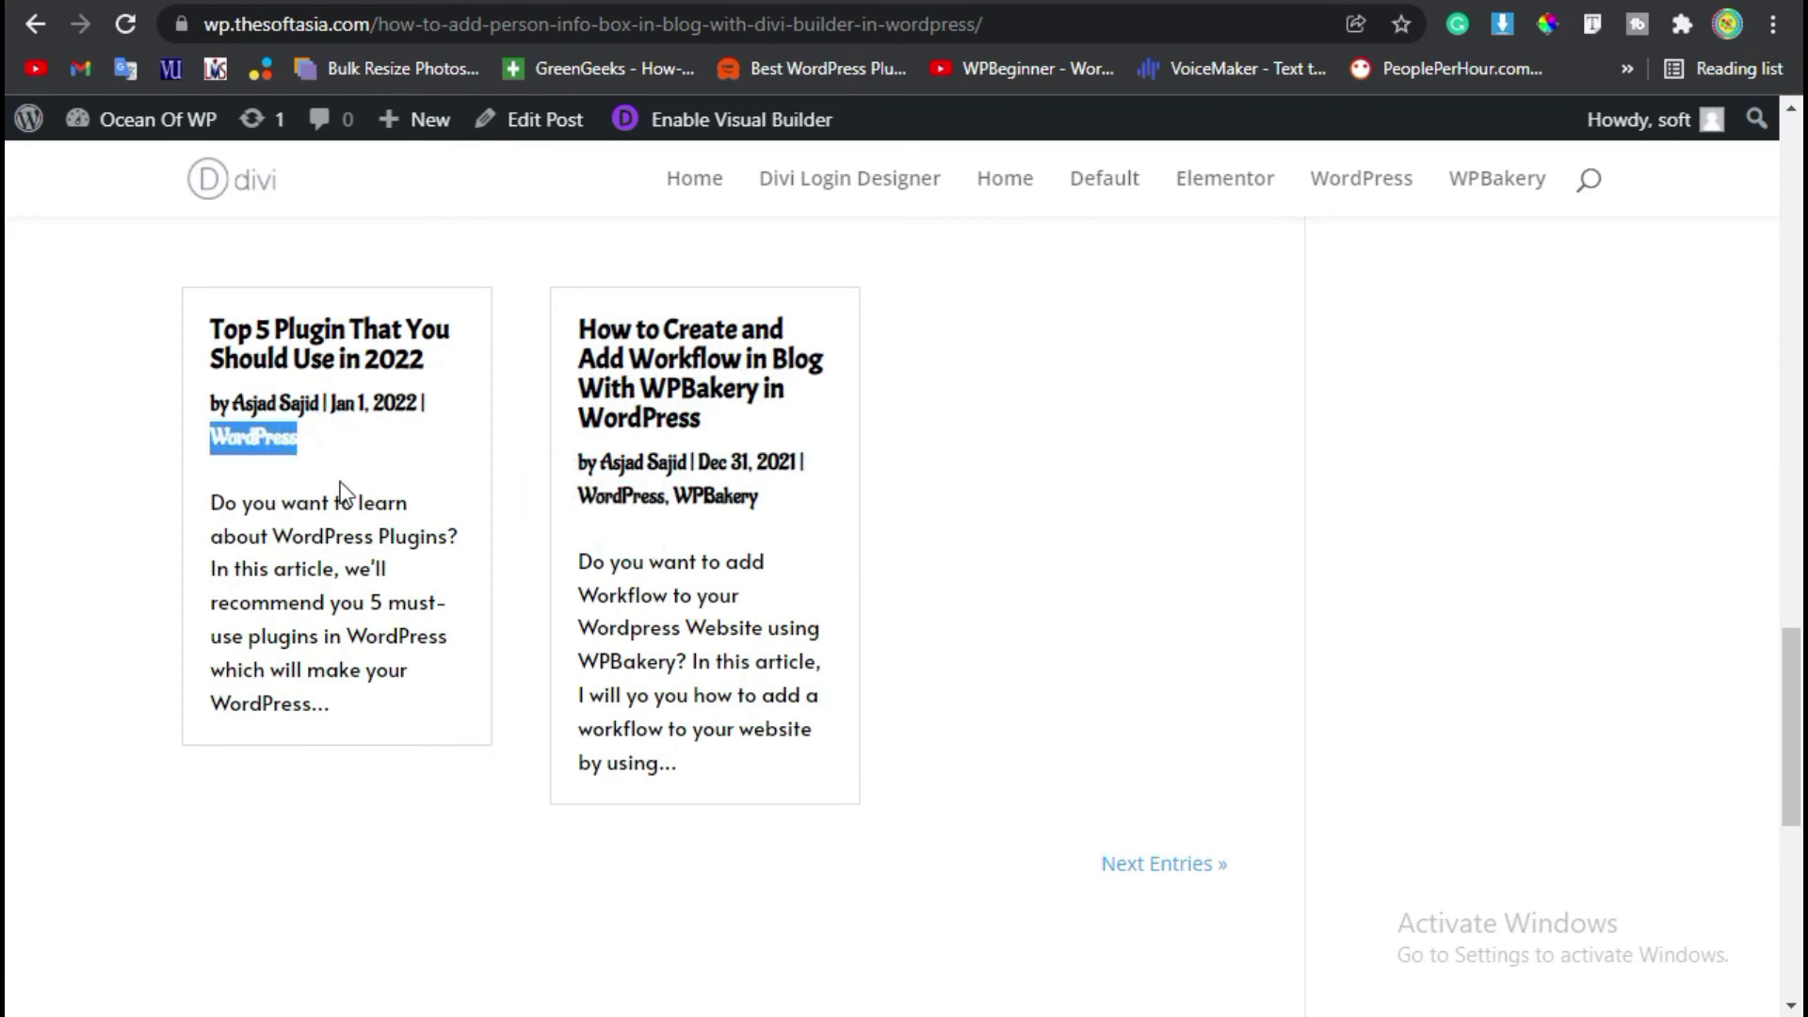
pyautogui.click(1041, 537)
pyautogui.click(1170, 863)
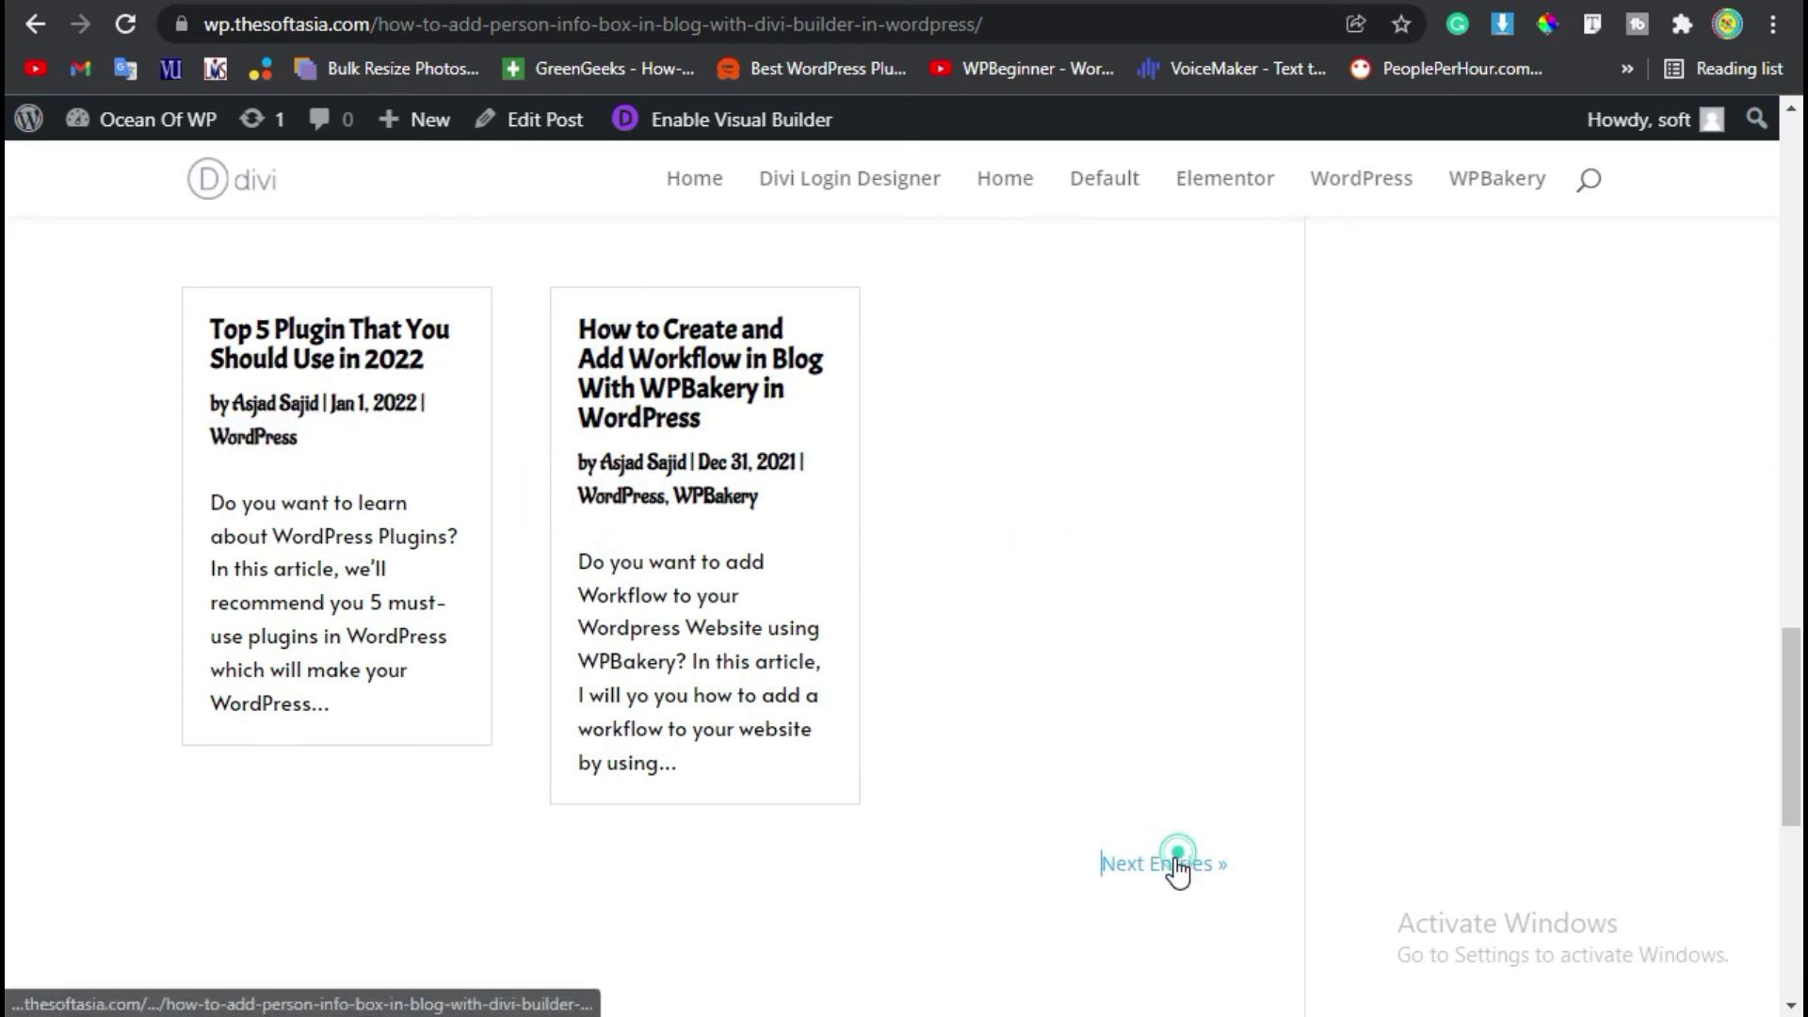